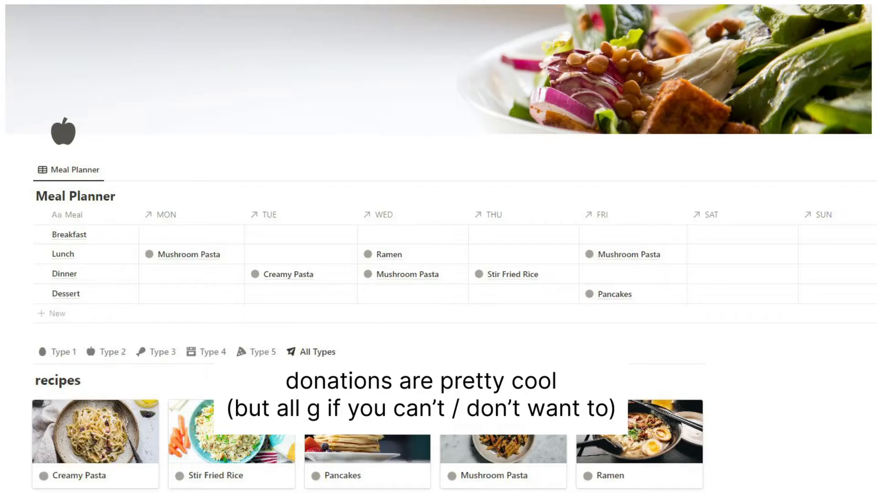
scroll(438, 246, "down", 7)
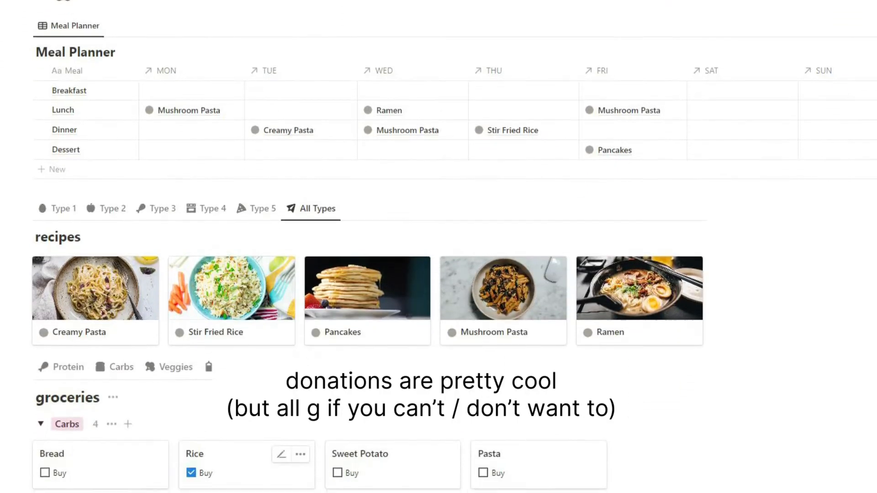
scroll(438, 246, "down", 3)
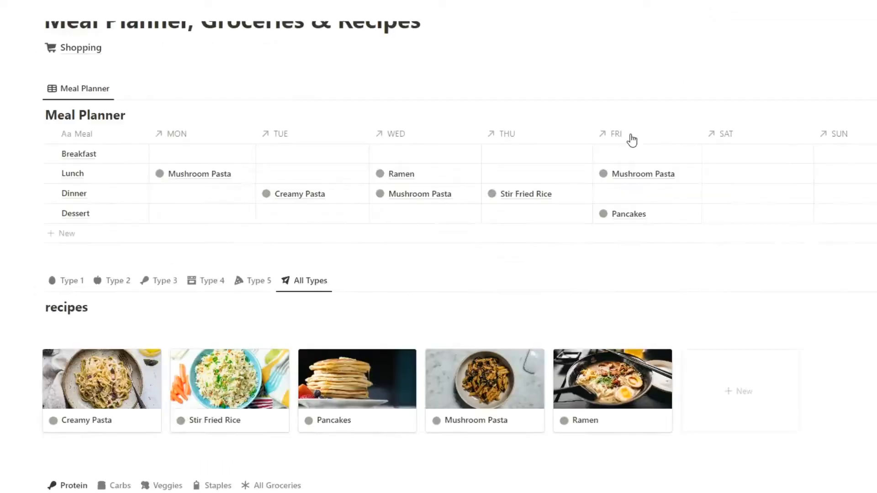
scroll(630, 139, "up", 3)
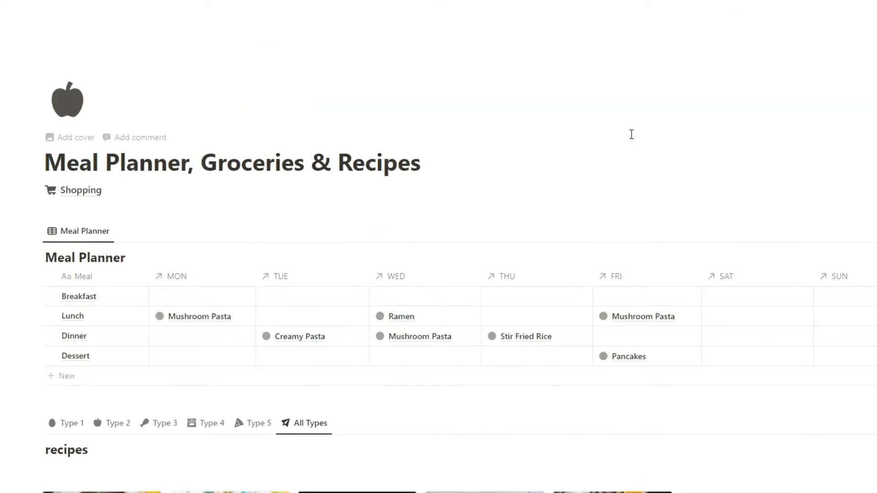
scroll(630, 137, "down", 4)
scroll(631, 192, "up", 4)
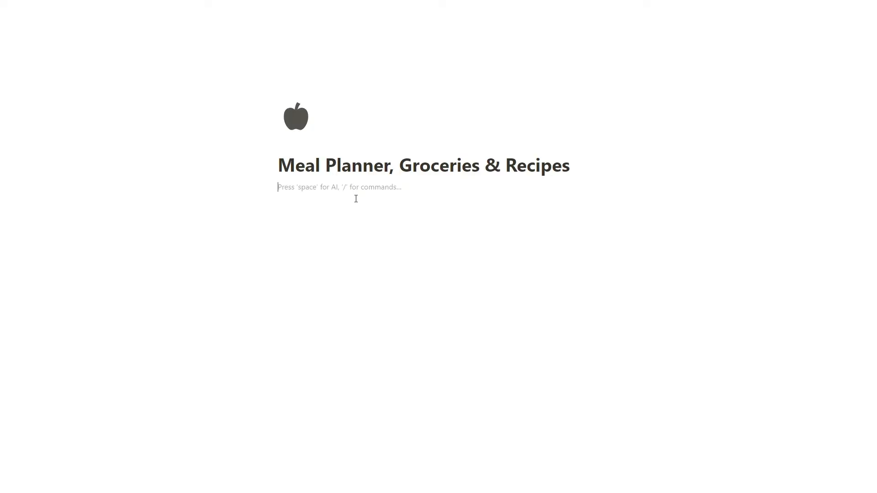
Step: List meal planner, recipes, groceries and household items on separate lines under the page title
type("meal planner")
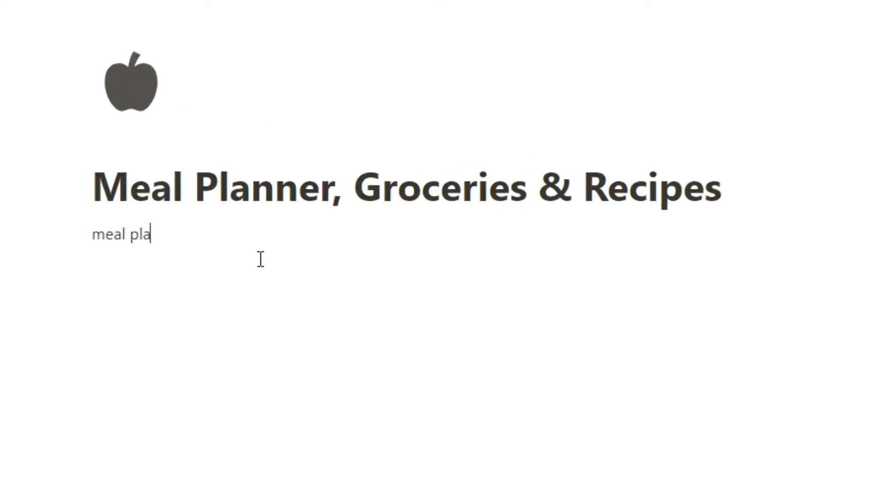
key("Return")
type("recipes")
key("Return")
type("groceries")
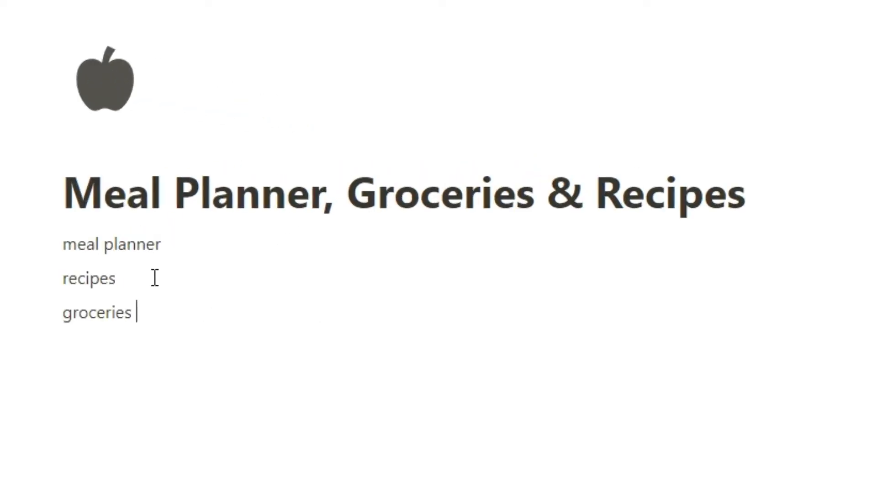
key("Return")
type("household")
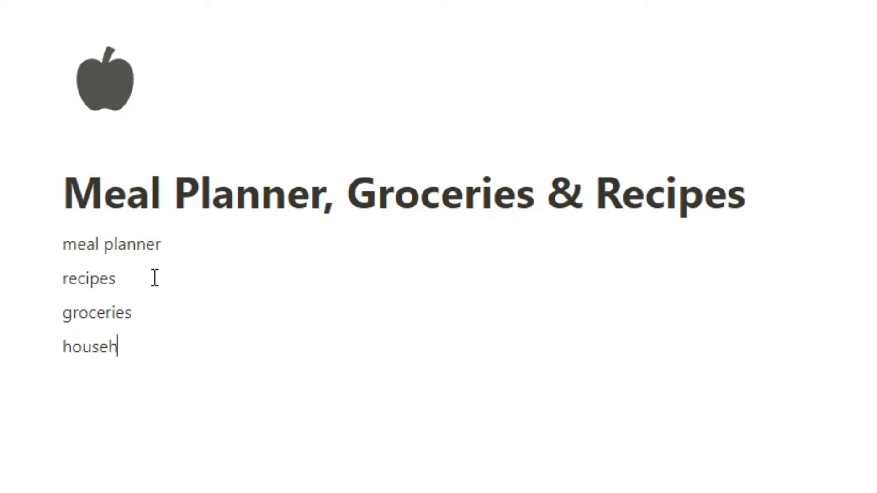
type(" items")
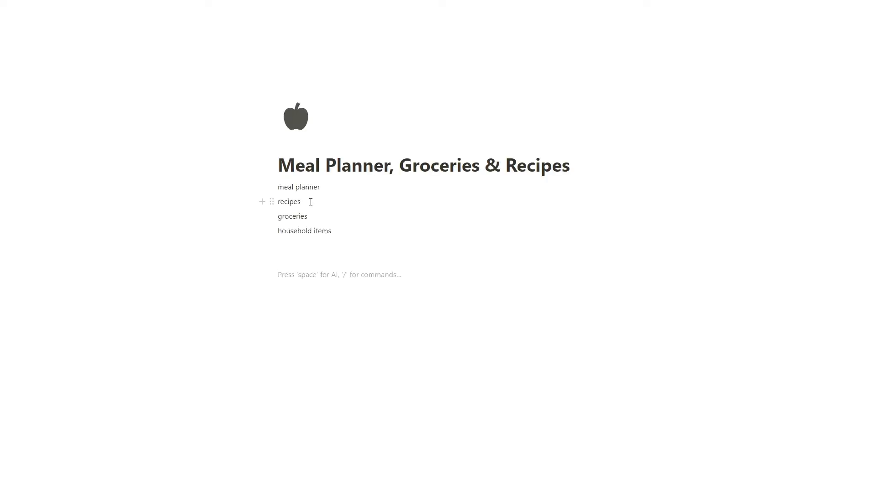
Step: Insert a table view with a new database named recipes below the list and set the page to full width
type("/data")
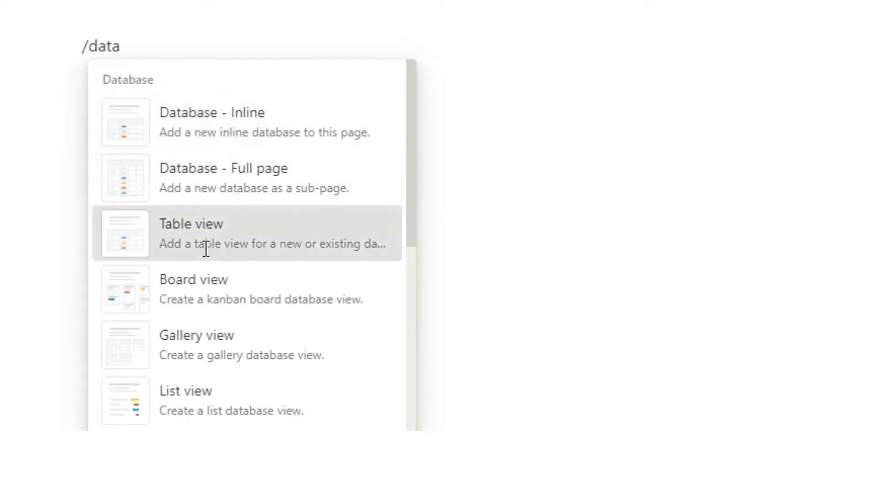
left_click(206, 249)
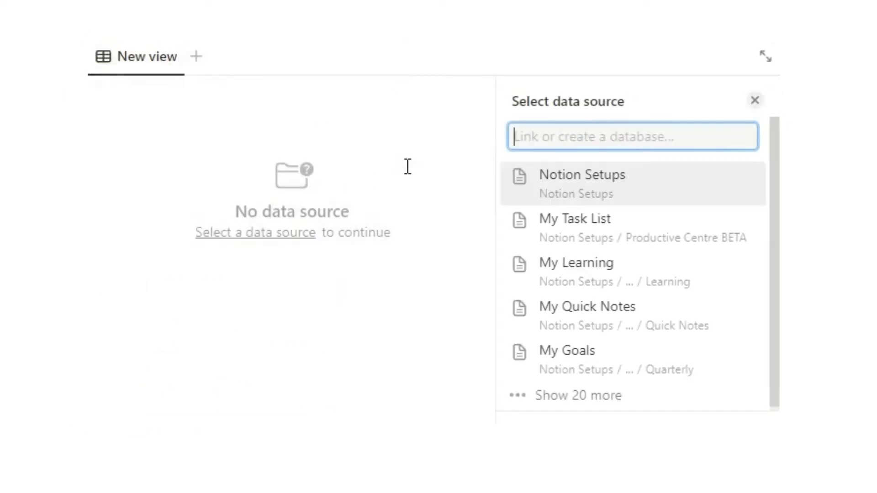
type("recipes")
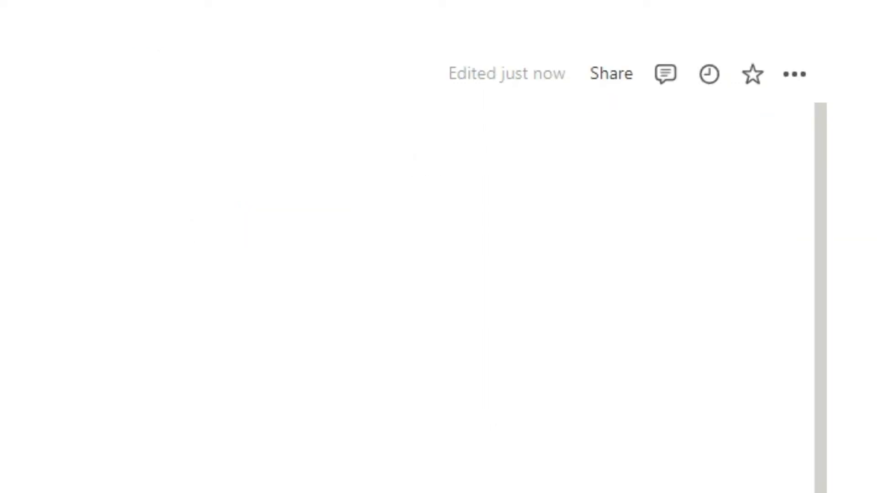
left_click(796, 88)
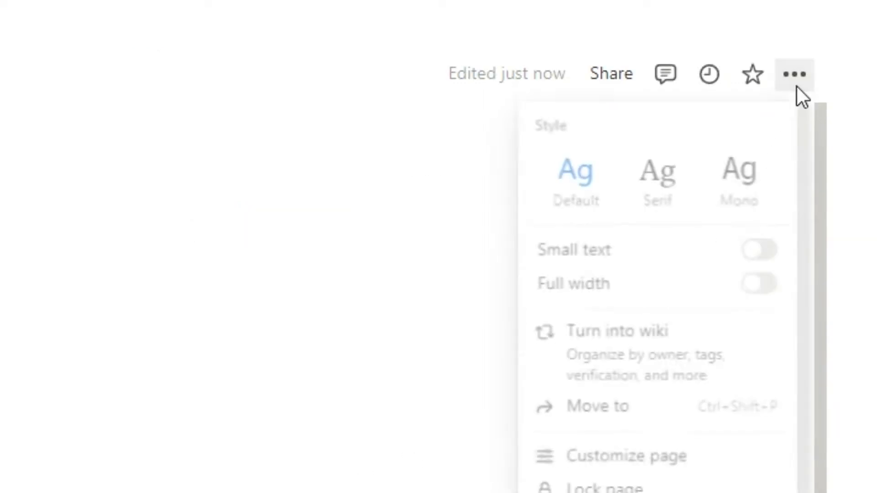
left_click(745, 288)
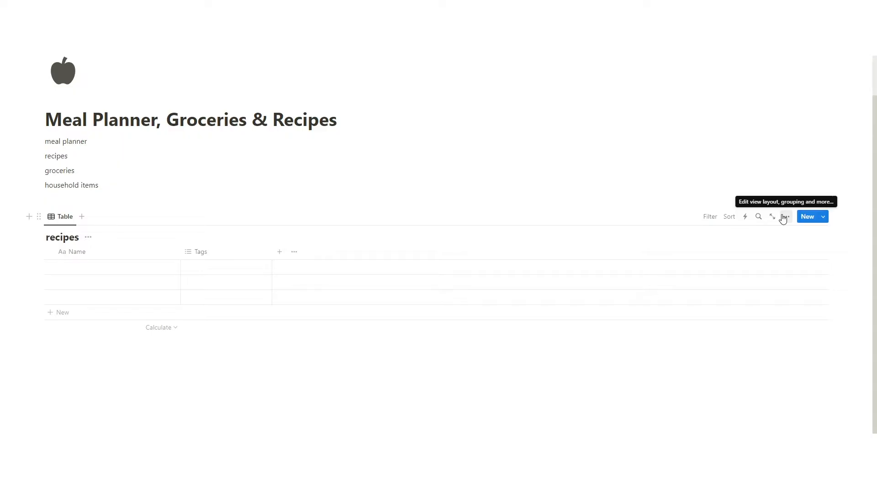
Step: Change the recipes view to a Gallery layout with Small cards and Page cover as the card preview
left_click(783, 218)
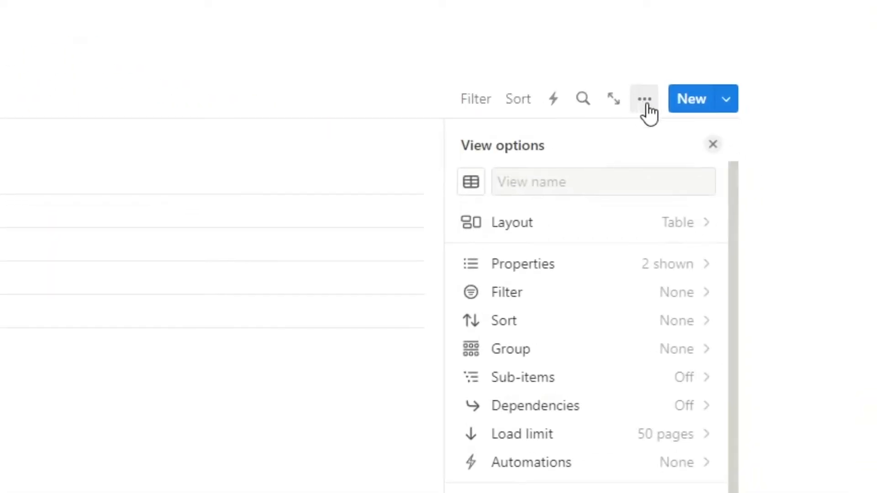
left_click(549, 223)
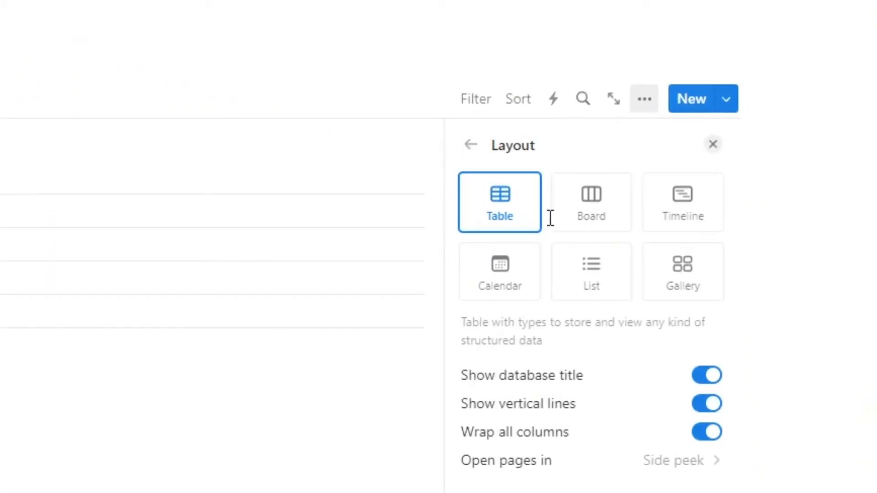
left_click(681, 286)
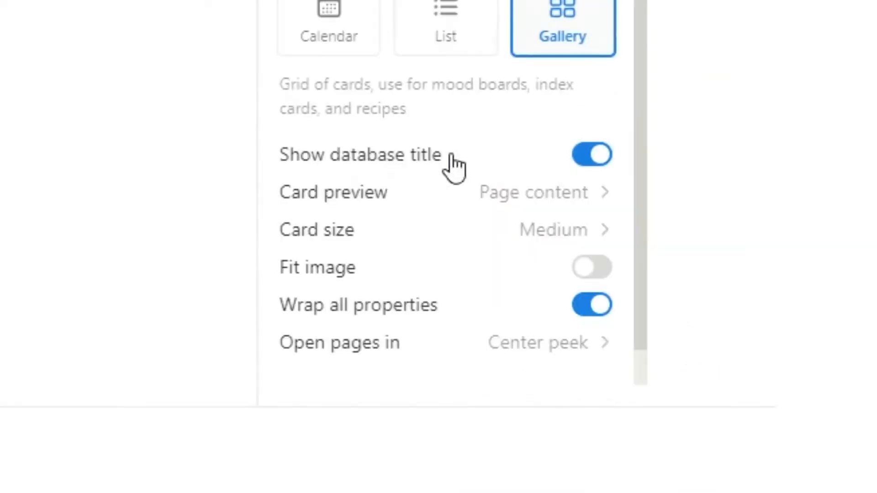
left_click(445, 237)
left_click(425, 274)
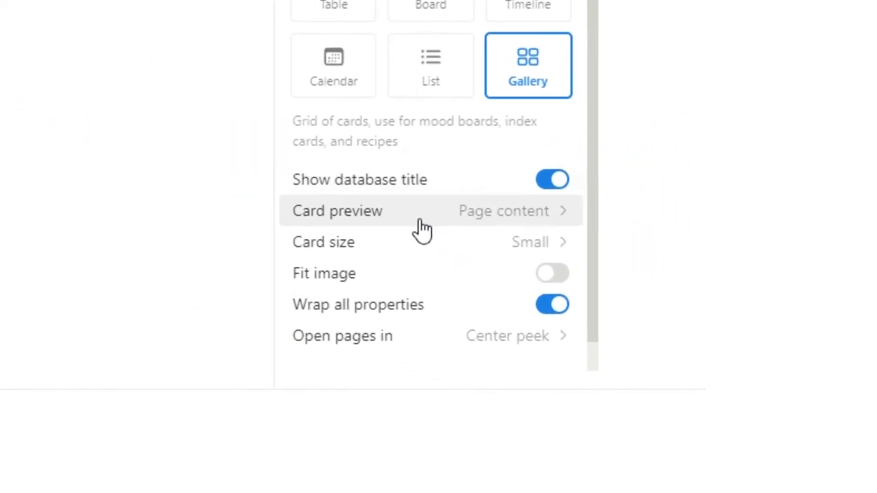
left_click(421, 229)
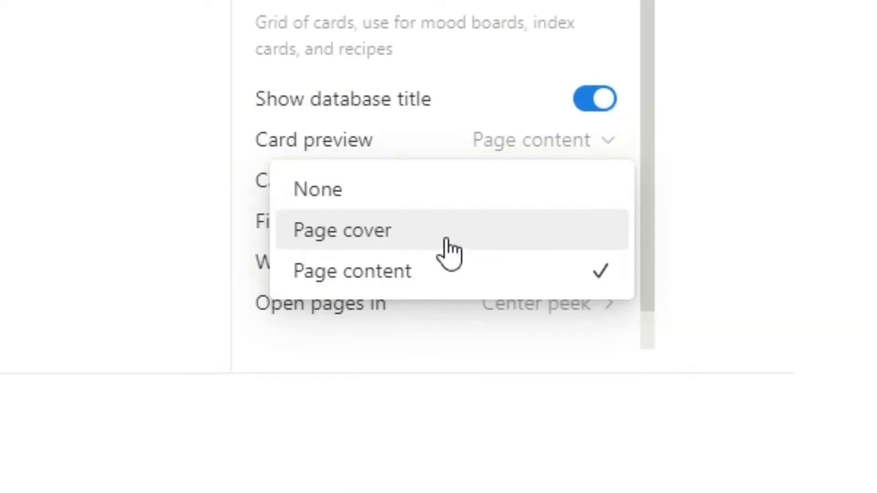
left_click(444, 237)
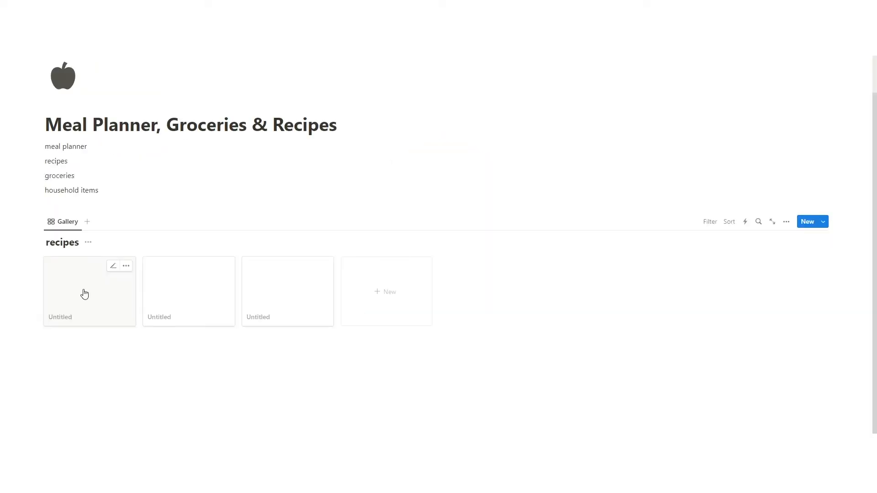
Step: Name the first untitled recipe card Creamy Pasta and delete its Tags property
left_click(84, 293)
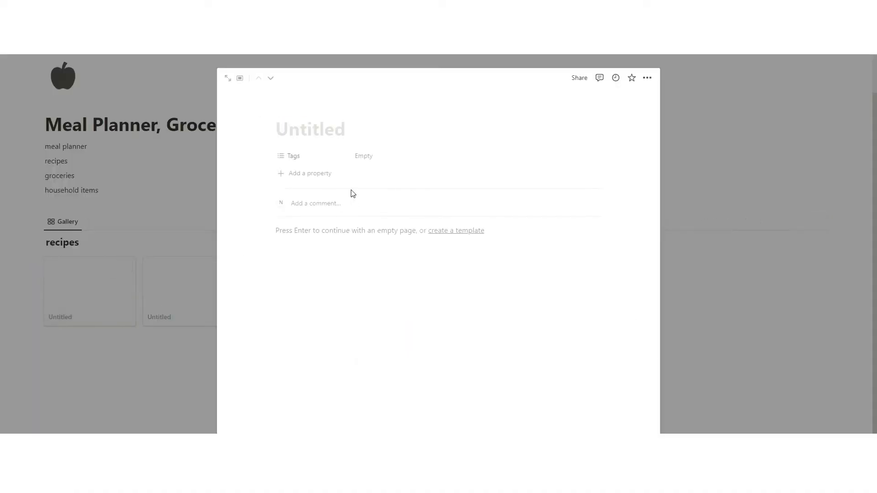
type("Creamy Pasta")
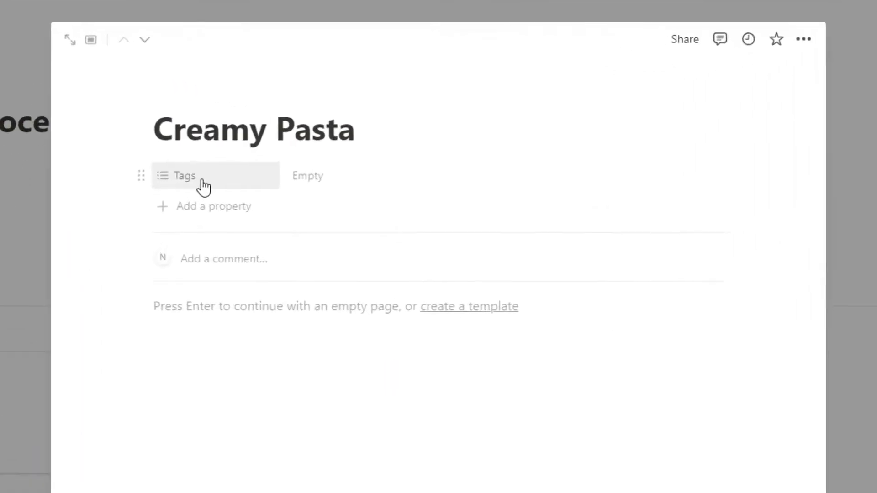
left_click(295, 157)
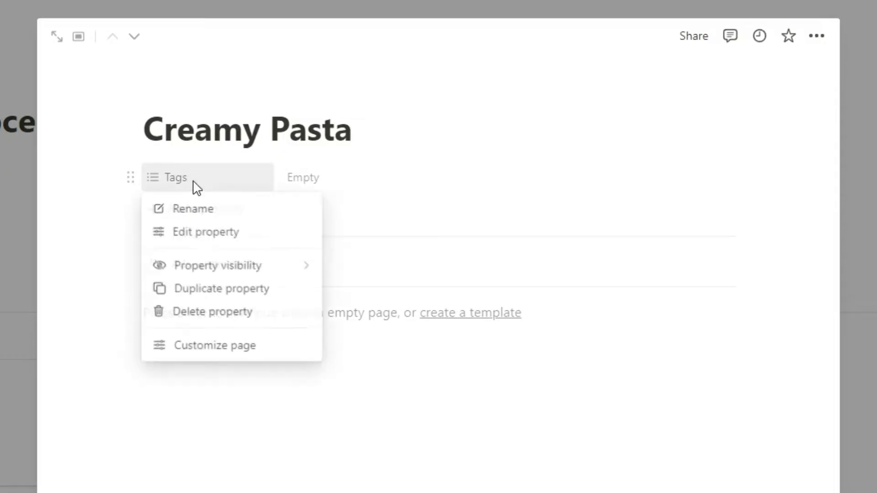
left_click(204, 201)
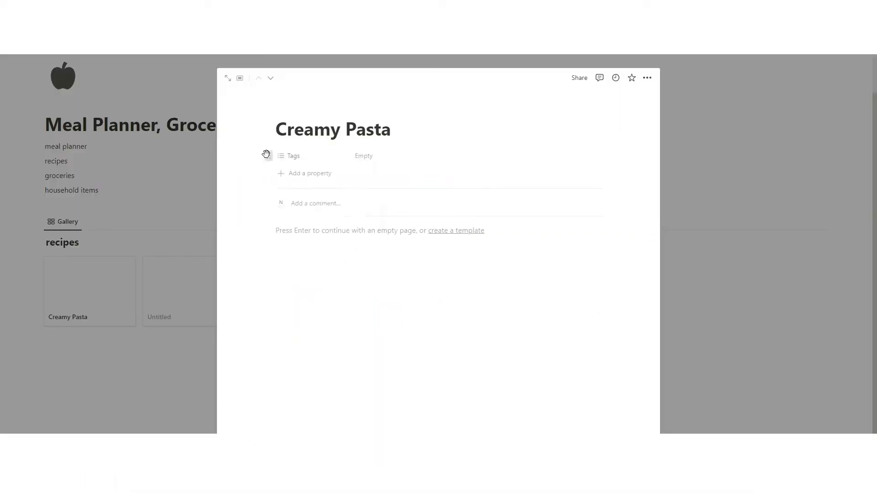
left_click(267, 156)
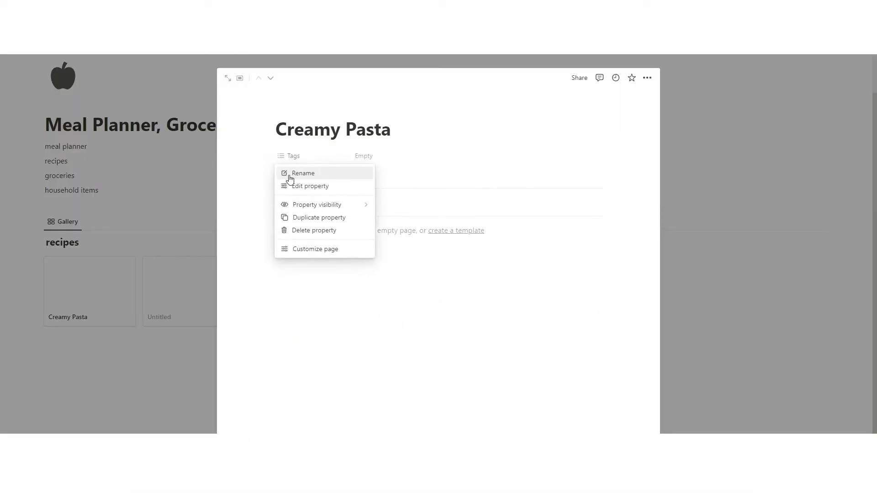
left_click(307, 235)
left_click(412, 254)
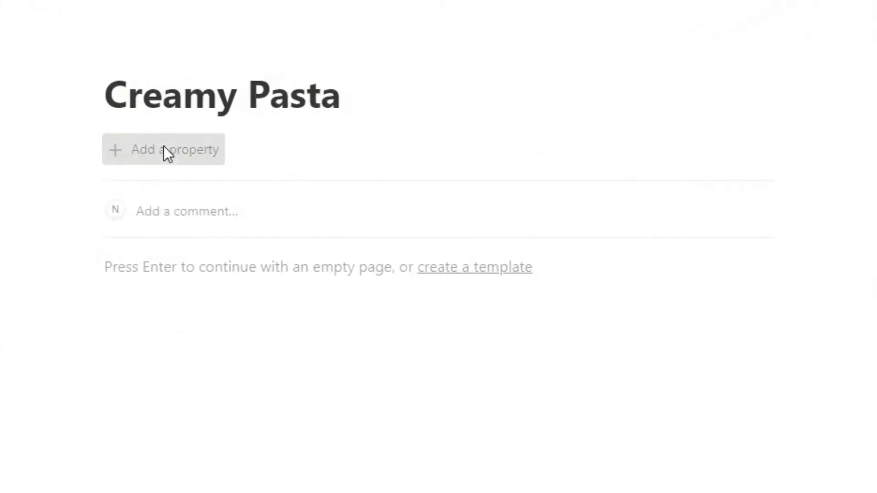
Step: Add a Multi-select property to the Creamy Pasta page, keeping its default name
left_click(249, 156)
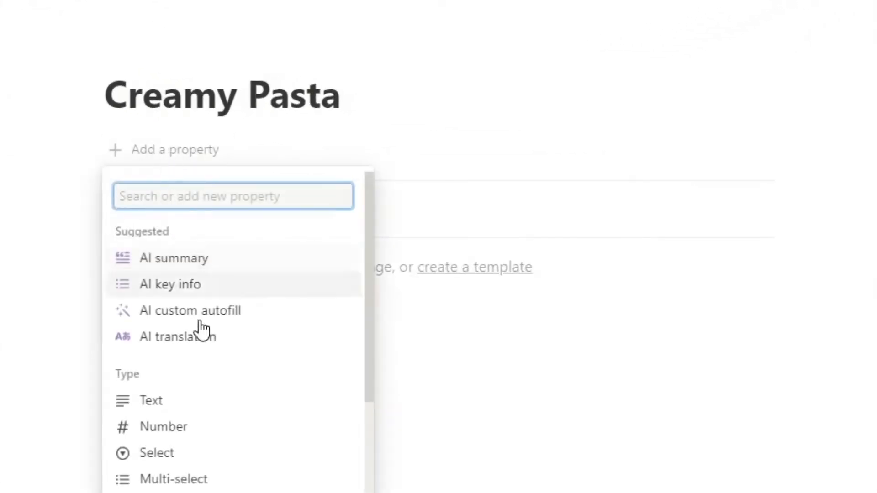
scroll(268, 352, "down", 2)
left_click(203, 262)
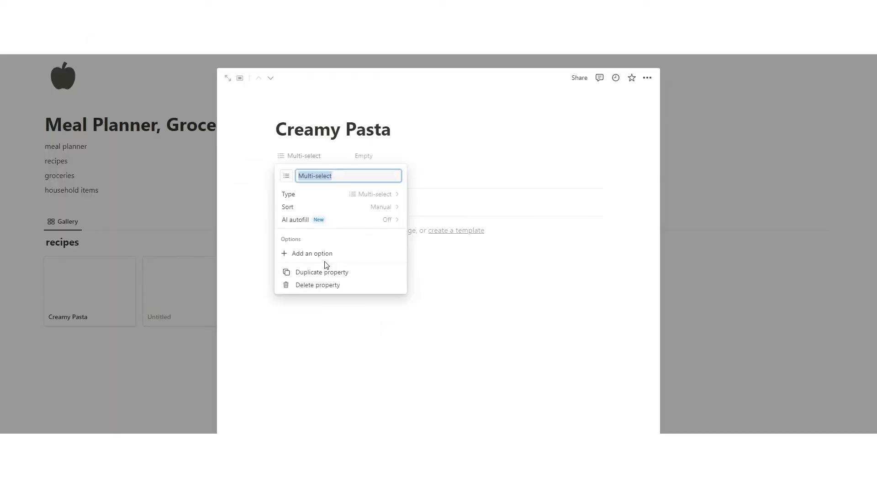
left_click(335, 178)
left_click(356, 161)
Step: Create the options Type 1, Type 2, Type 3, Type 4 and Type 5 in Creamy Pasta's Multi-select property
left_click(357, 157)
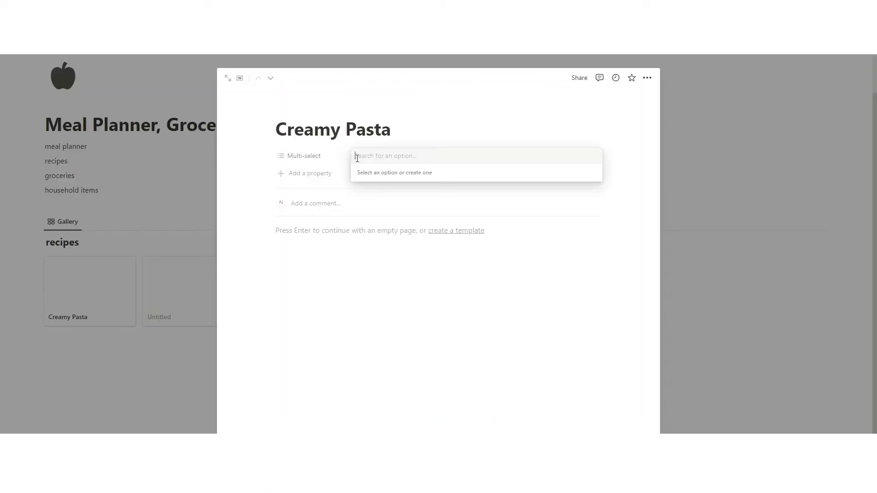
type("Ty")
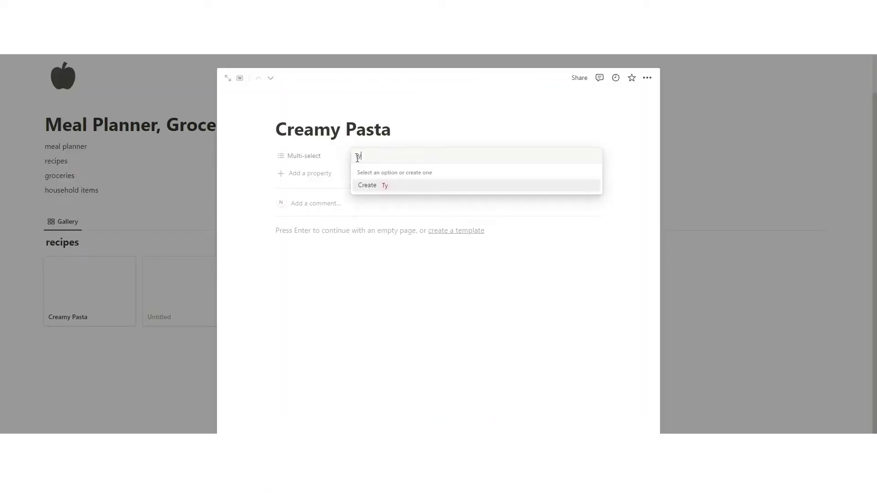
type("pe 1")
key("Return")
type("Type 2")
key("Return")
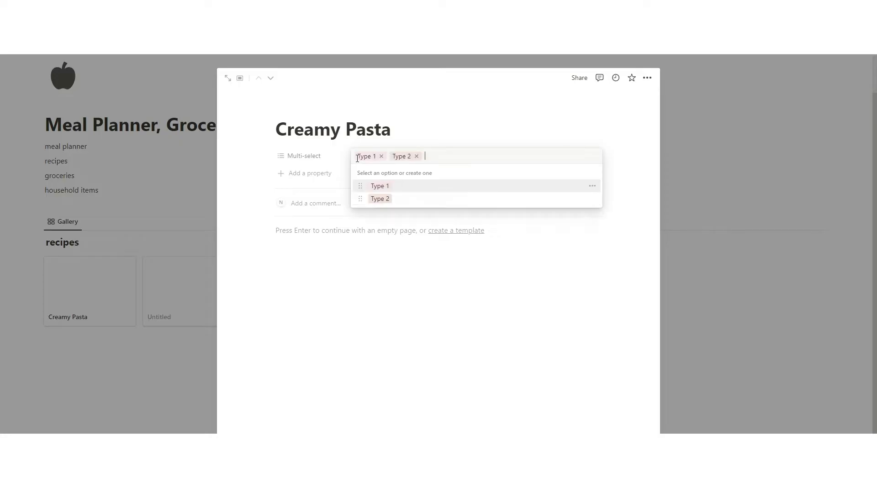
type("Type 3")
key("Return")
type("Type 4")
key("Return")
type("Type 5")
key("Return")
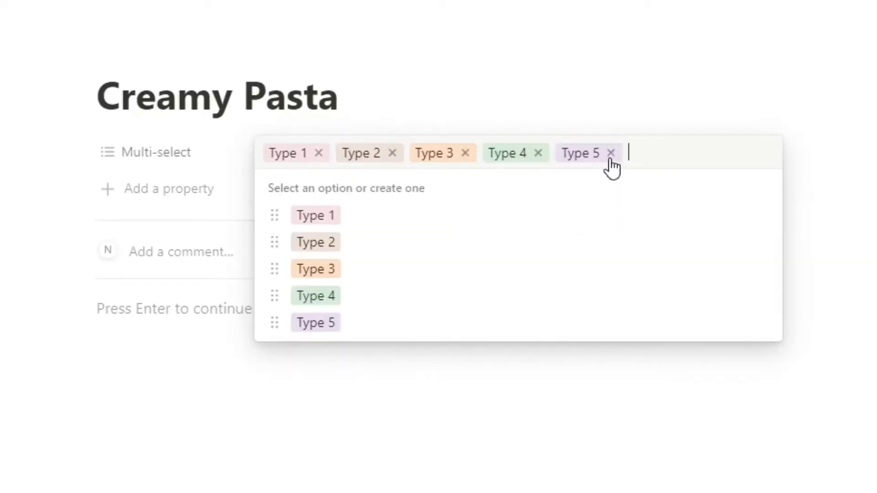
Step: Remove Type 5, Type 4, Type 3 and Type 2 from Creamy Pasta's selected values, leaving only Type 1 assigned
left_click(611, 154)
left_click(538, 153)
left_click(465, 153)
left_click(392, 153)
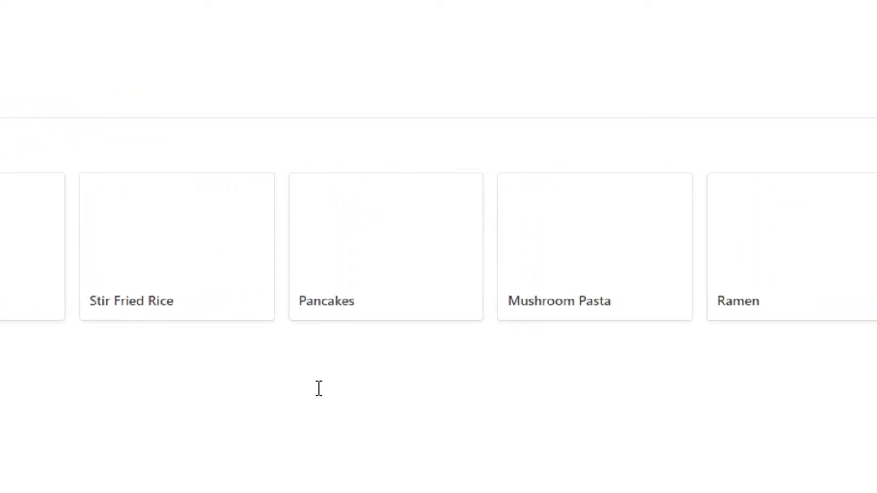
Step: Rename the recipes database's Gallery view as Type 1
left_click(388, 155)
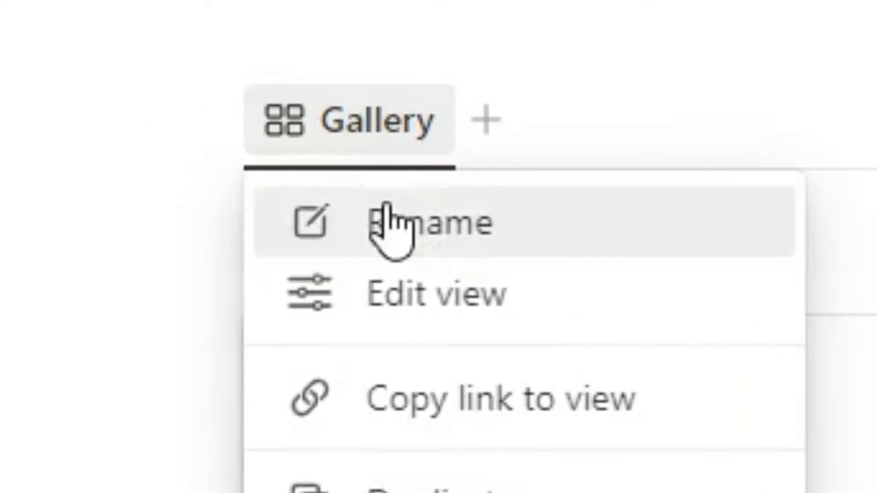
left_click(392, 222)
type("Type ")
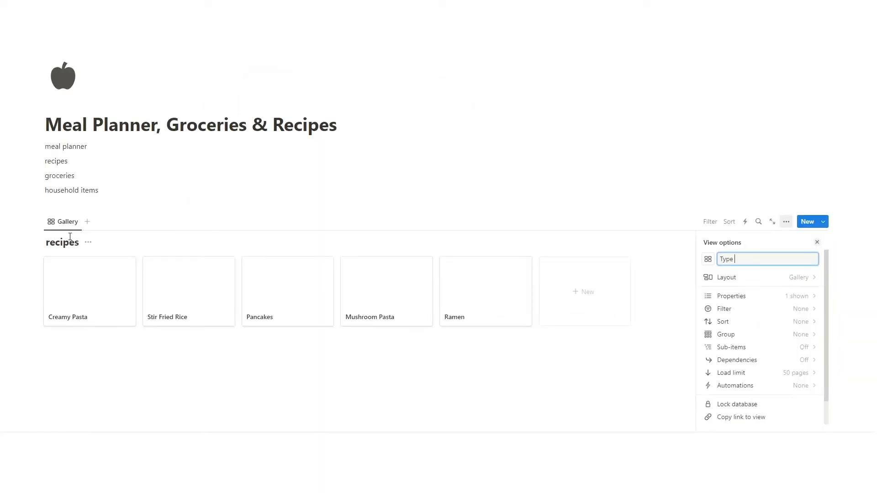
type("1")
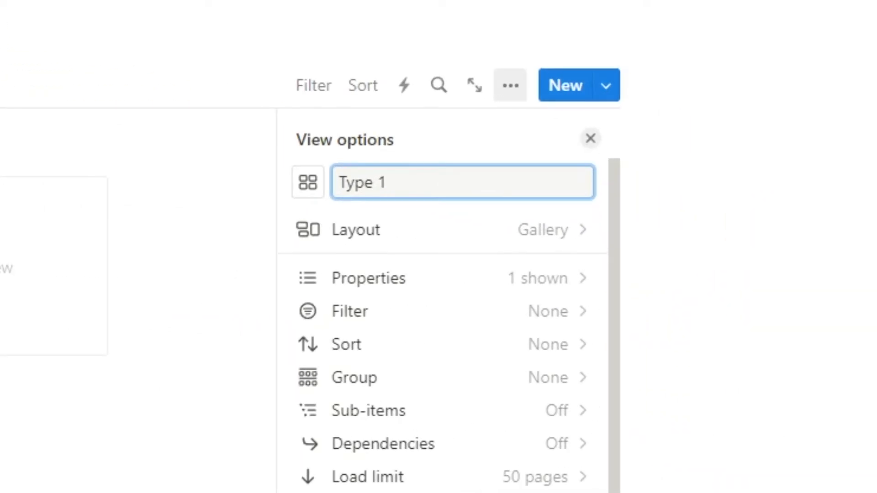
Step: Filter the recipes database's Type 1 view to pages whose Multi-select property contains Type 1
key("Return")
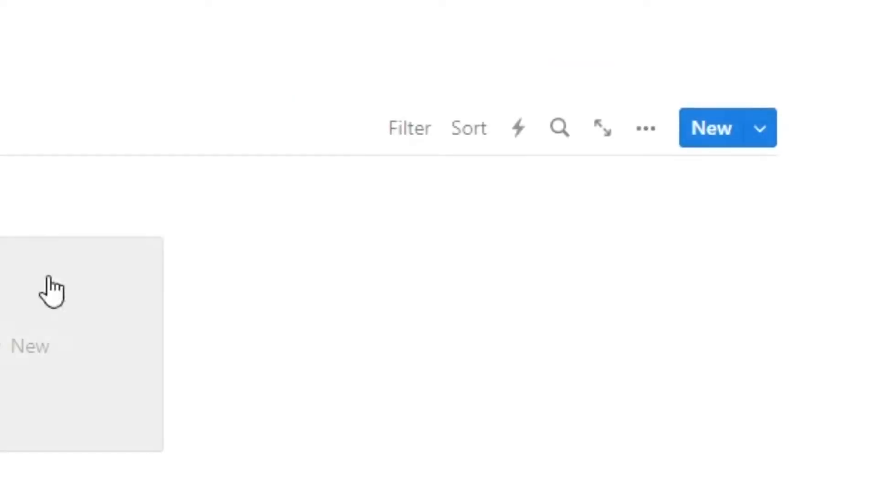
left_click(301, 93)
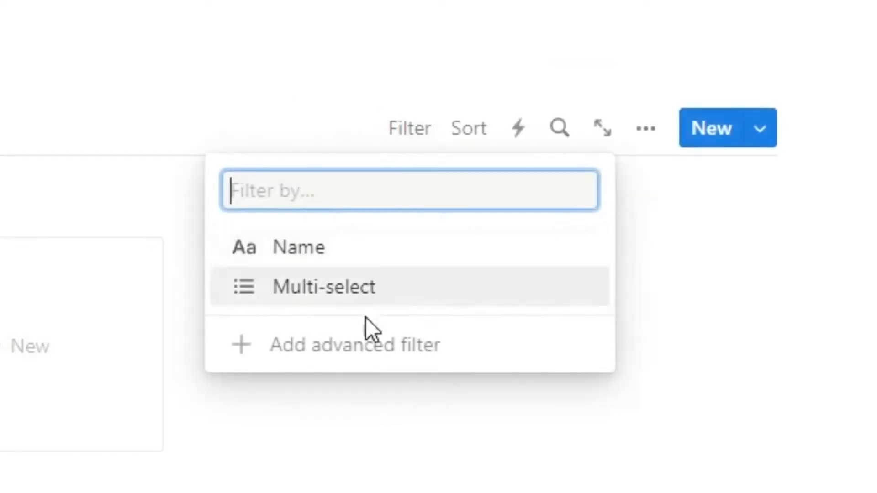
left_click(311, 245)
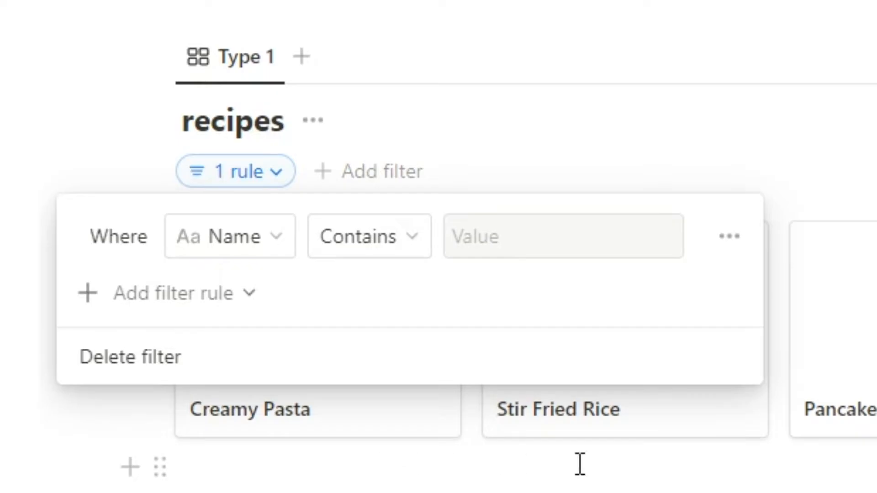
left_click(264, 257)
left_click(171, 396)
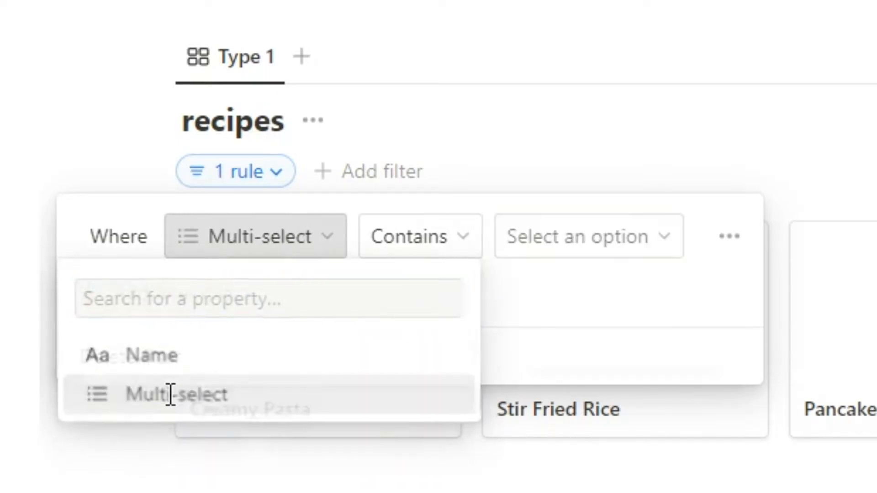
left_click(552, 255)
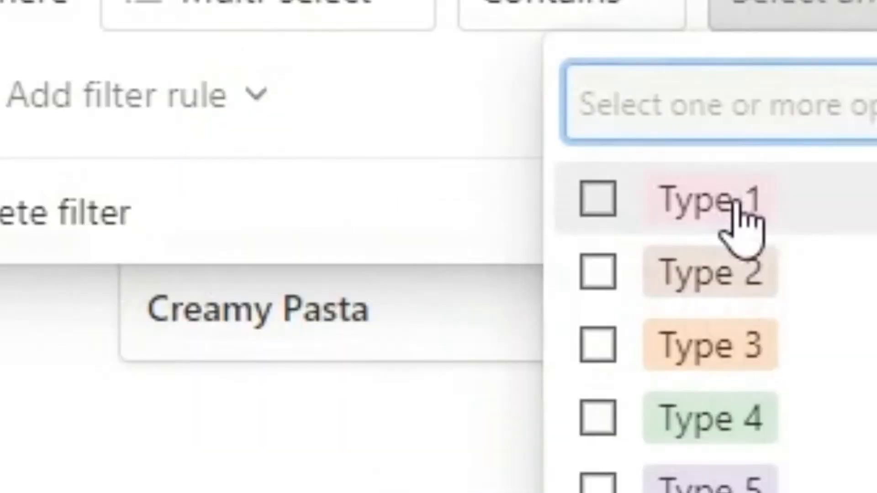
left_click(509, 356)
key("Escape")
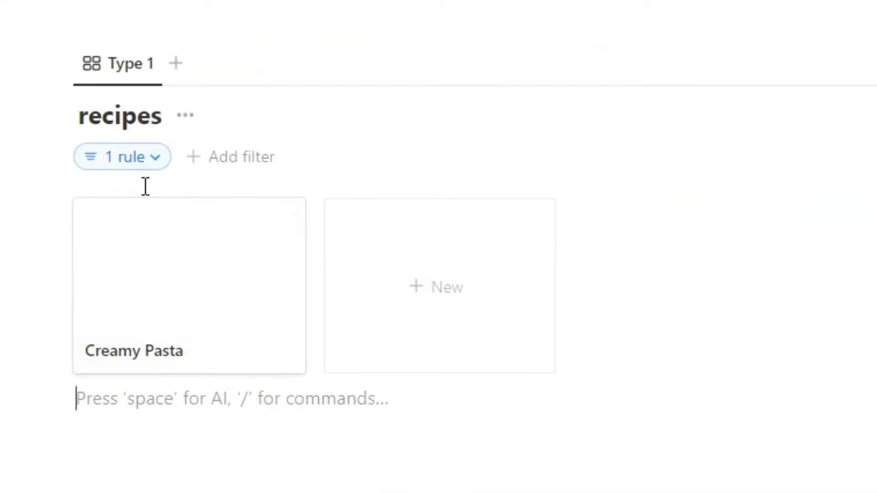
Step: Duplicate the Type 1 view of the recipes database and rename the copy as Type 2
left_click(130, 68)
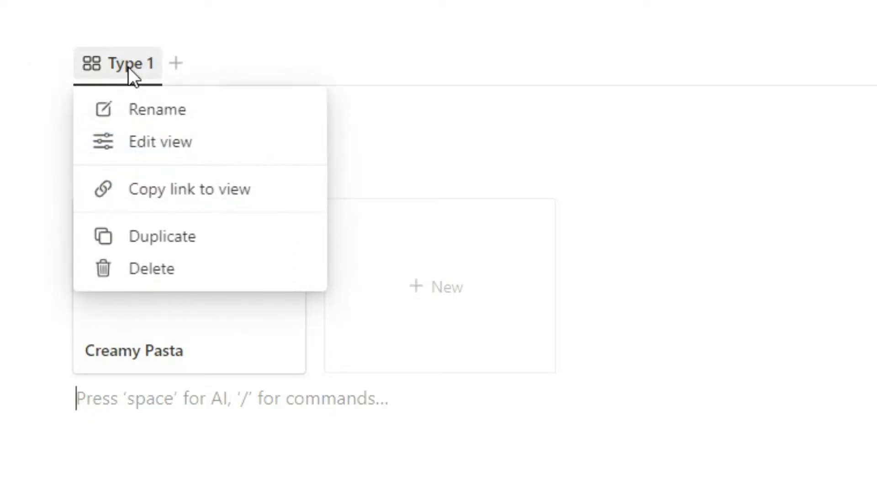
left_click(186, 10)
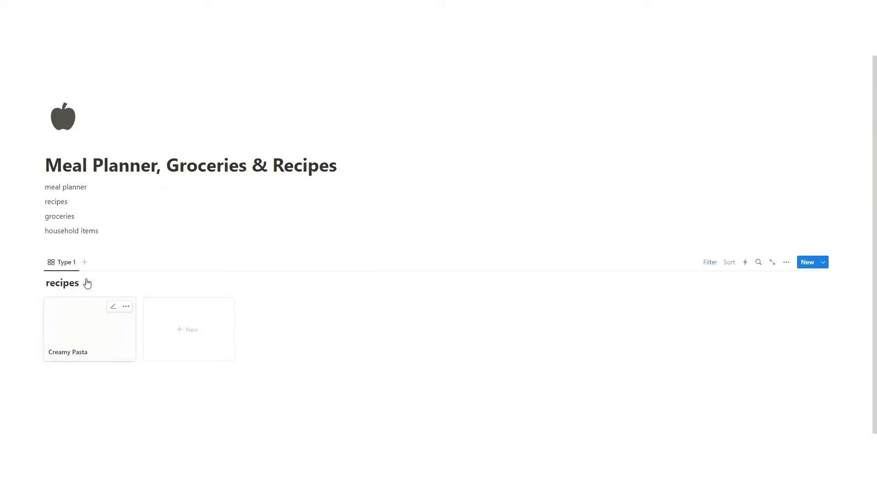
left_click(71, 262)
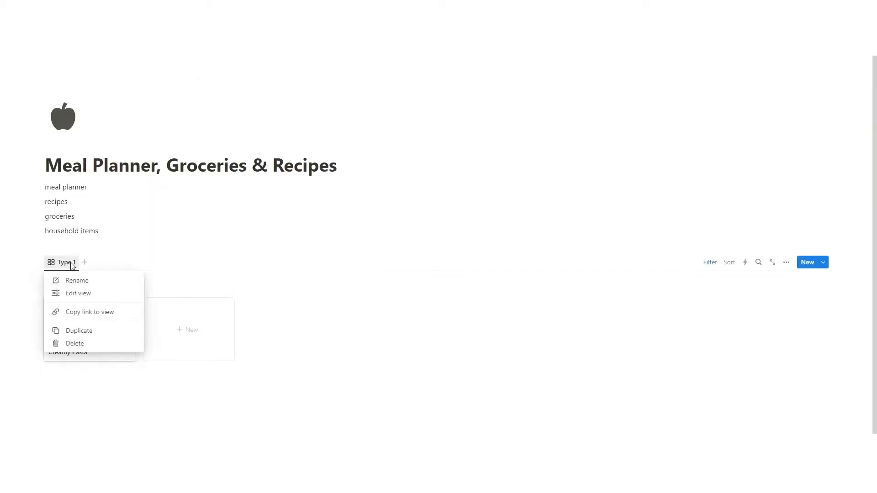
left_click(75, 333)
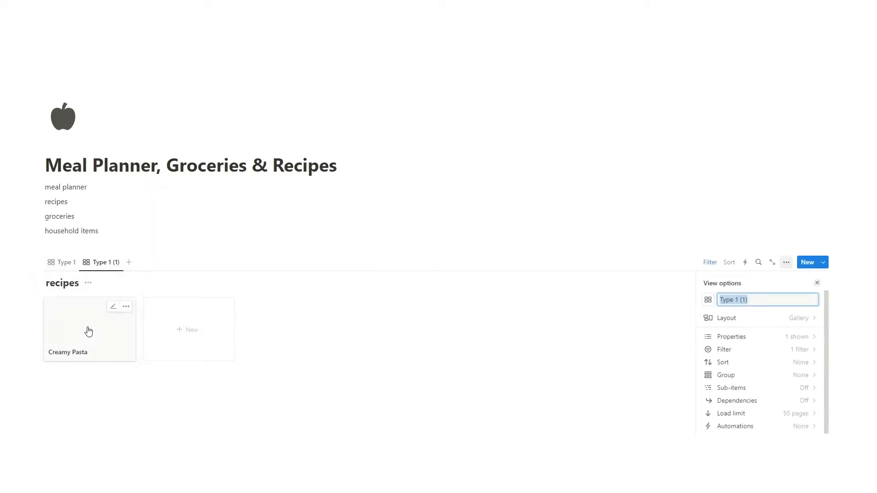
key("Right")
key("BackSpace")
key("BackSpace")
key("BackSpace")
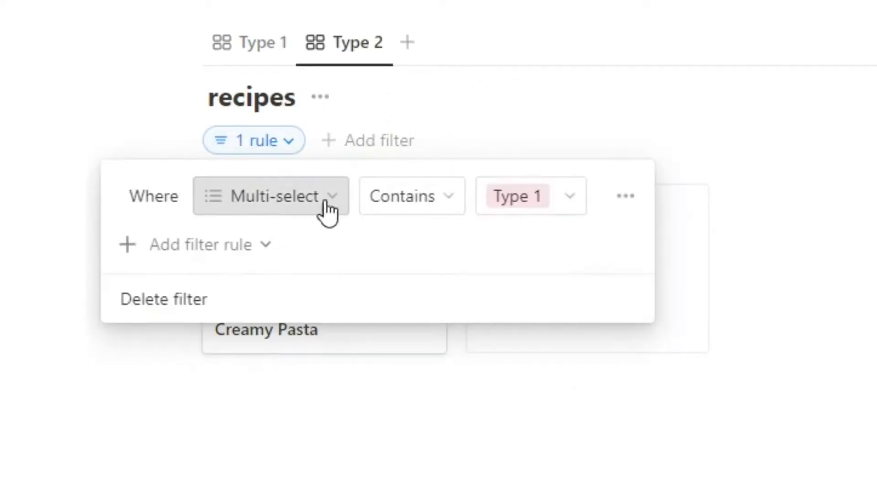
Step: Change the Type 2 view's filter so the Multi-select property contains Type 2 instead of Type 1
left_click(505, 197)
left_click(651, 91)
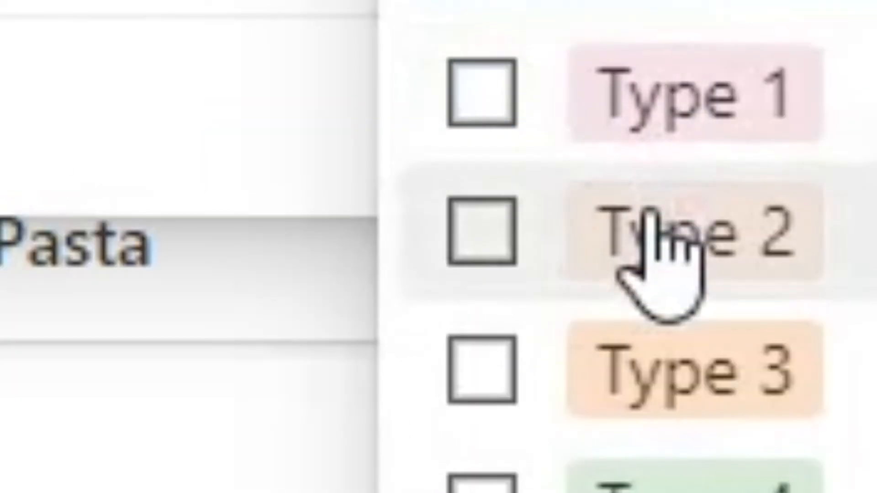
left_click(652, 224)
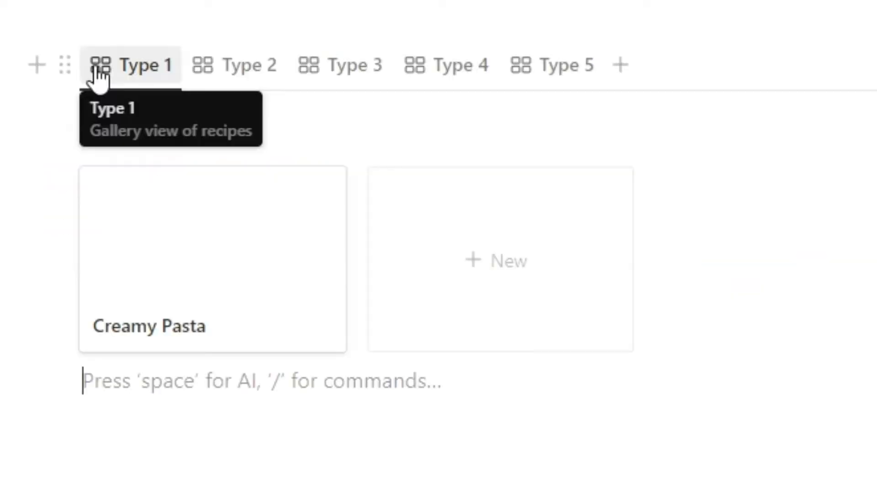
Step: Search the icons for "break" and set the Type 1 view's icon to the egg
left_click(95, 66)
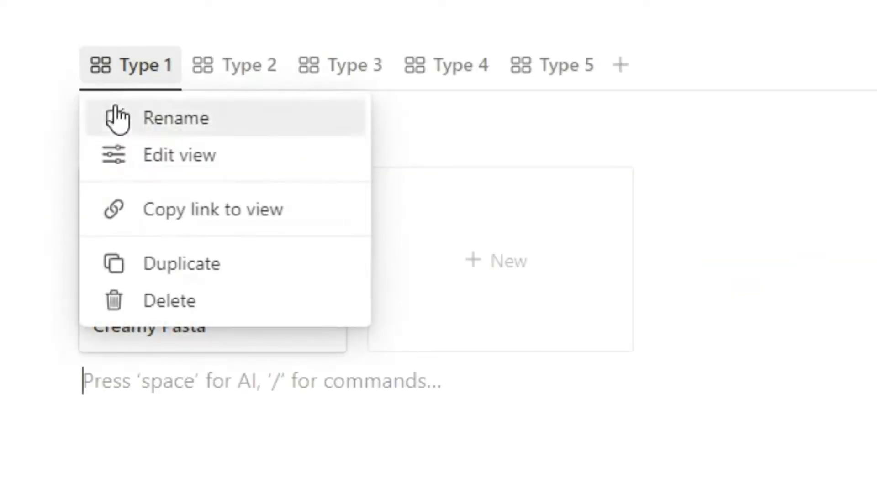
left_click(114, 118)
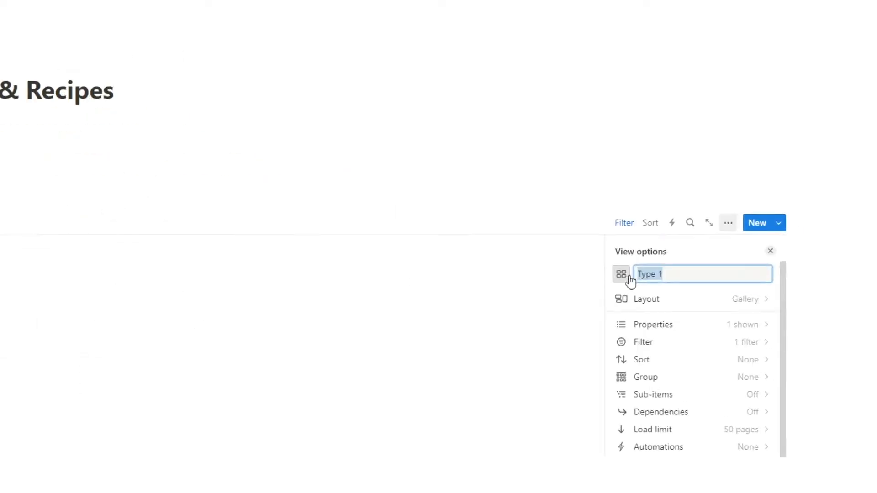
left_click(708, 301)
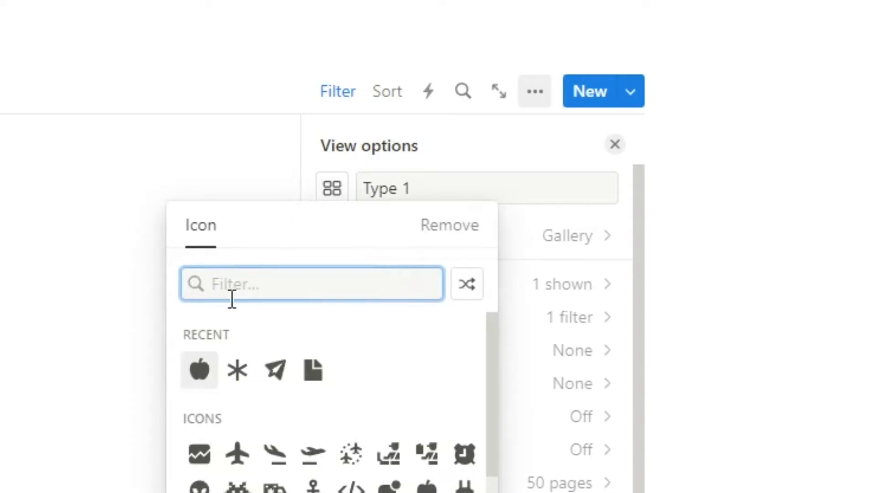
type("break")
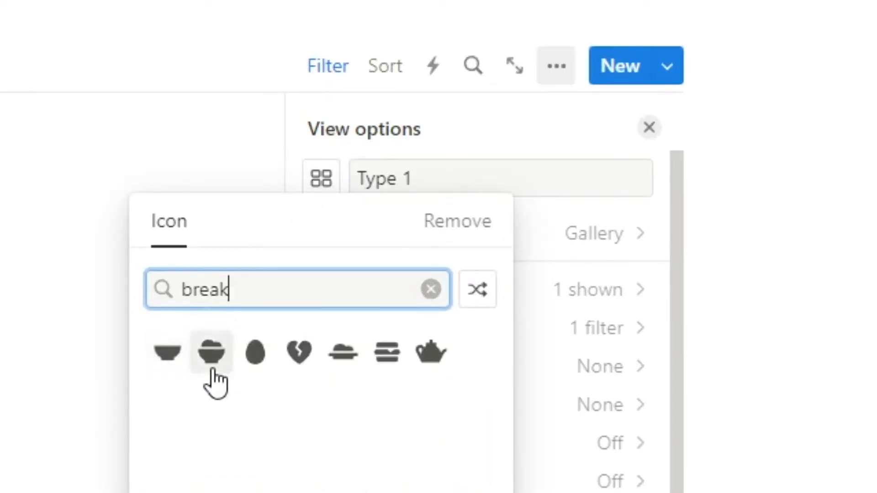
left_click(255, 361)
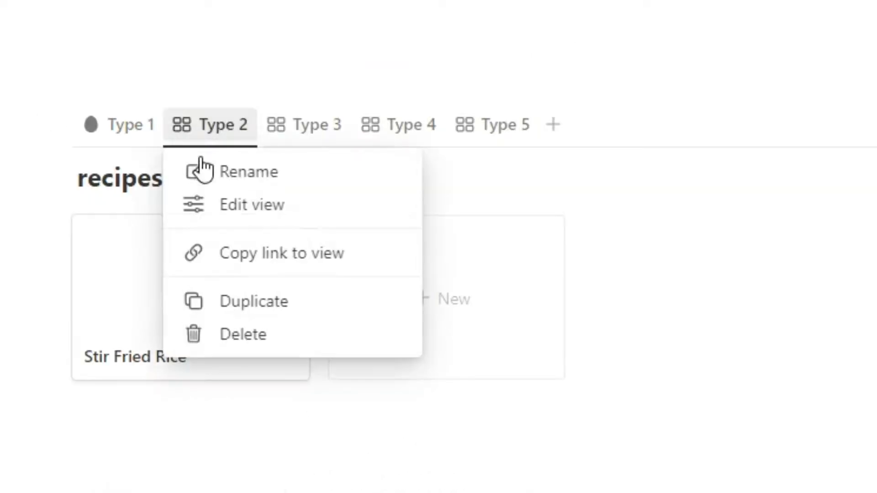
Step: Set the Type 2 view's icon to the recently used apple
left_click(201, 170)
left_click(405, 222)
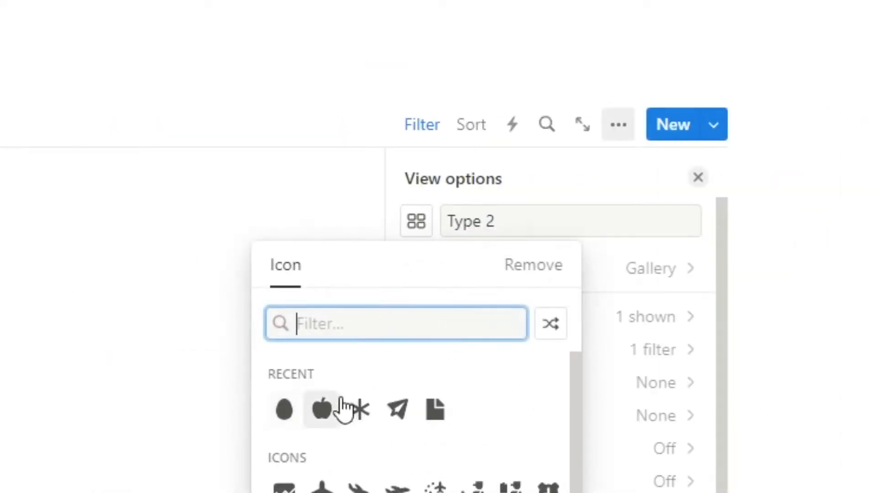
left_click(322, 409)
left_click(276, 390)
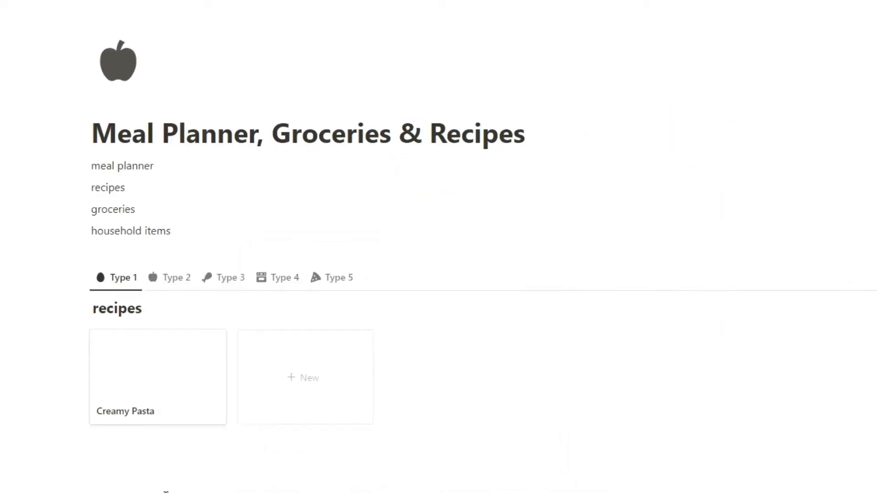
Step: Add a cover to the Creamy Pasta page and replace it with a pasta photo from Unsplash
left_click(133, 371)
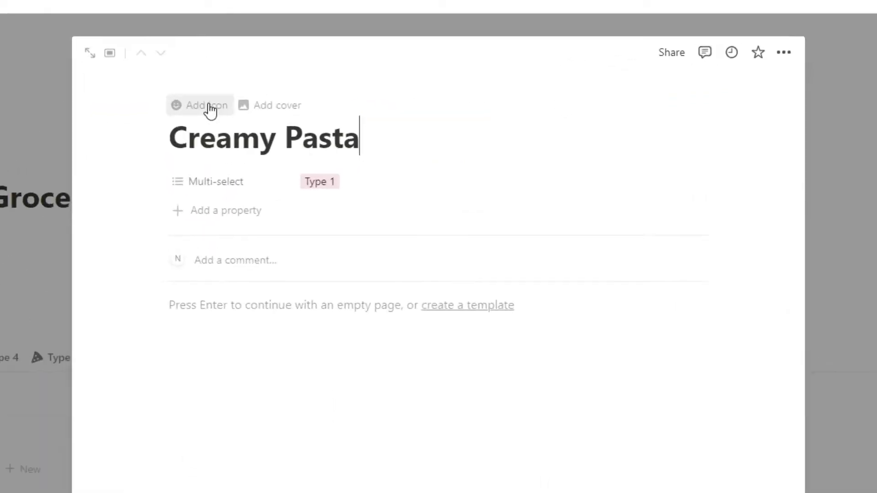
left_click(255, 105)
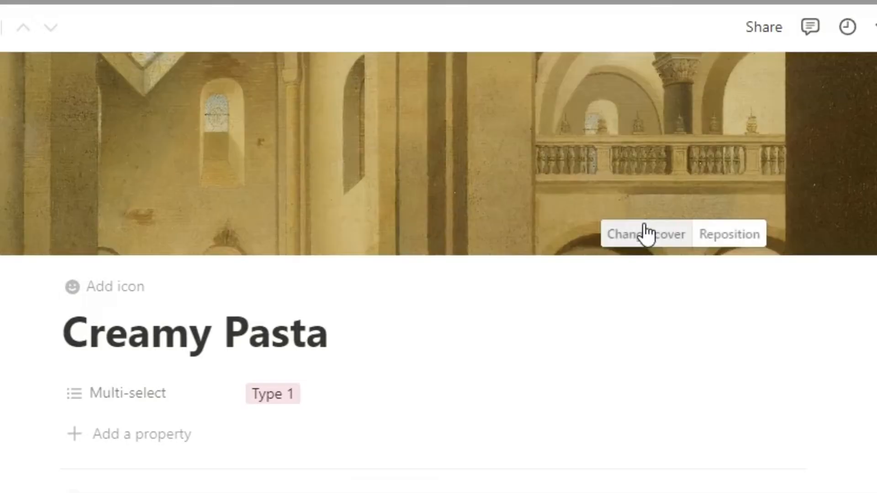
left_click(645, 233)
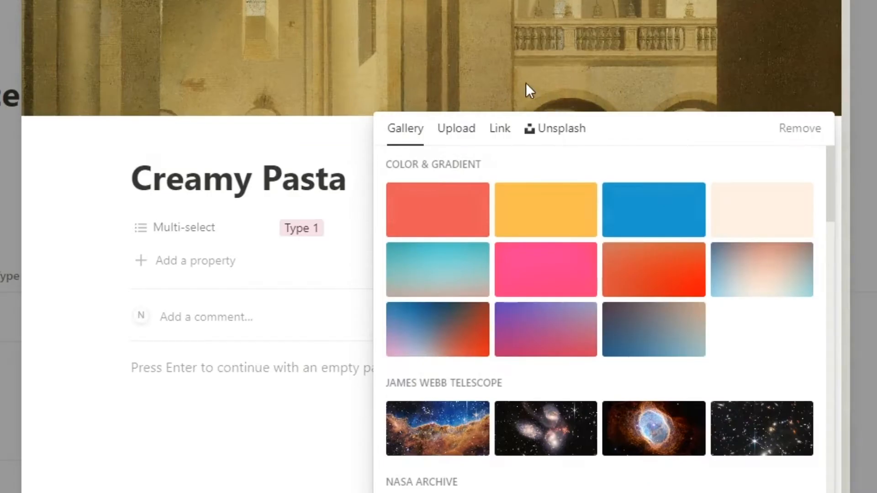
left_click(475, 127)
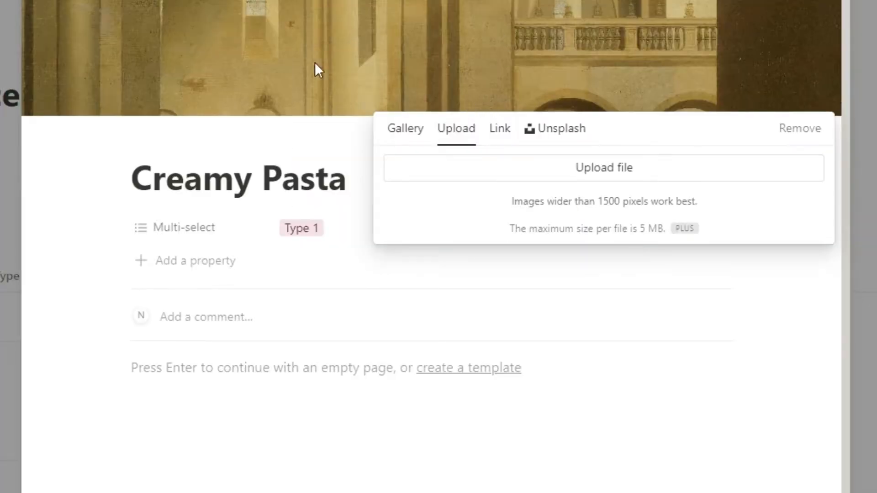
left_click(499, 127)
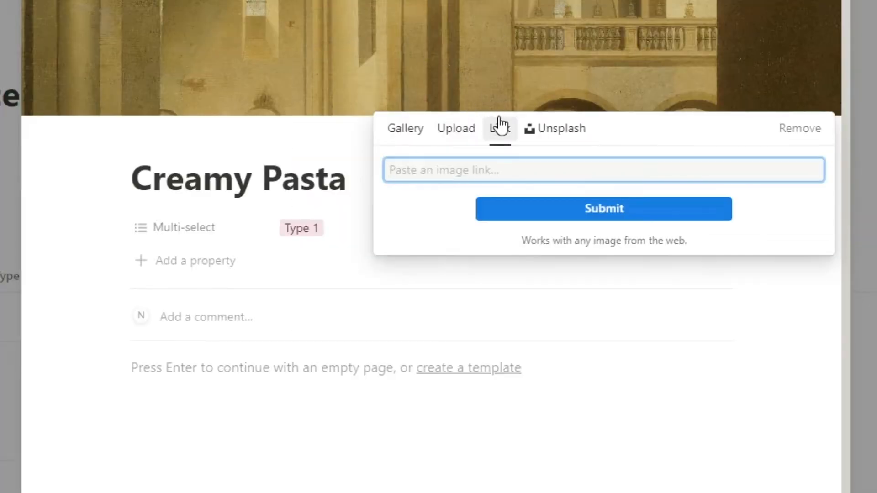
left_click(532, 132)
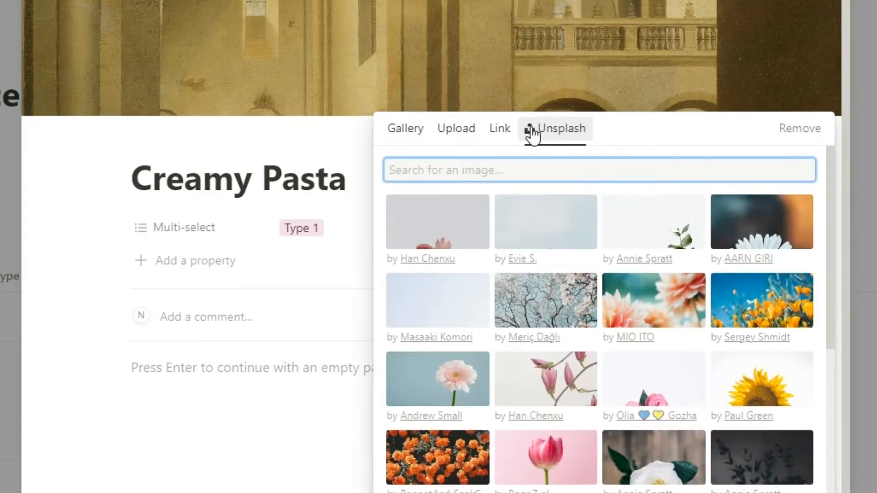
type("past")
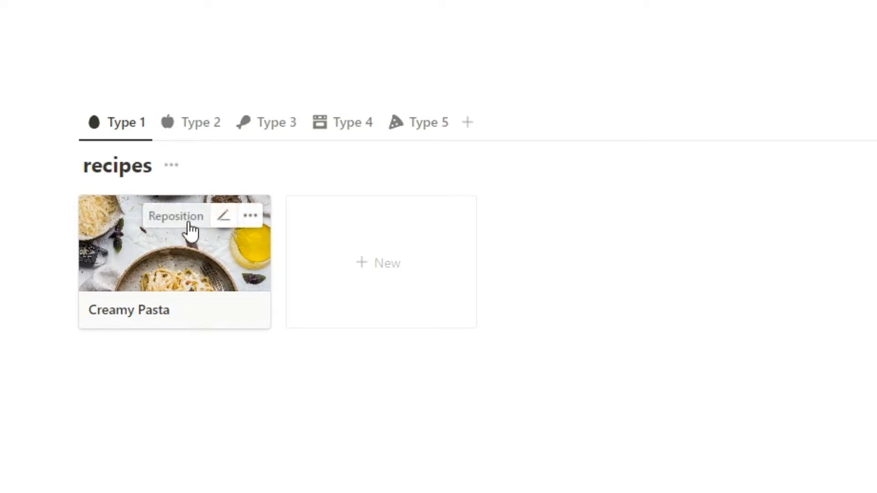
Step: Reposition the cover image on the Creamy Pasta card so the plate of pasta fills the preview
left_click(187, 221)
left_click_drag(180, 259, 178, 176)
left_click(212, 375)
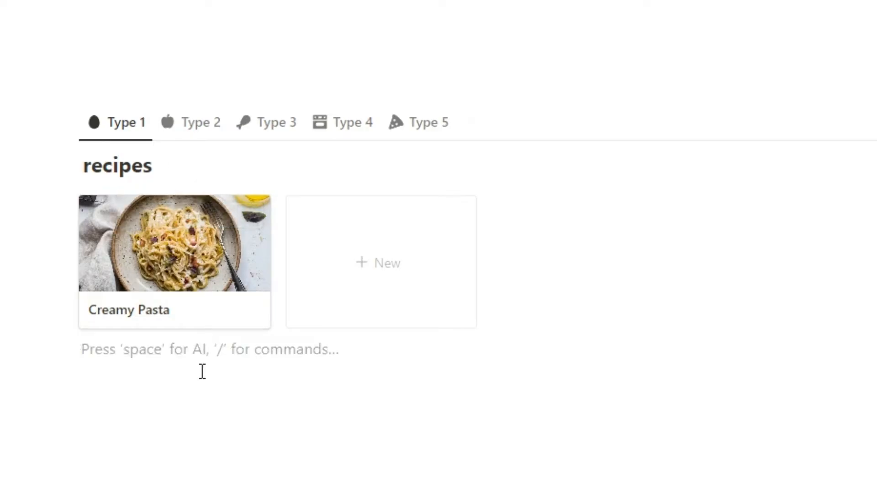
Step: Look through the recipe cards in the Type 2, Type 4 and Type 3 views, ending on Type 1
left_click(209, 125)
left_click(332, 127)
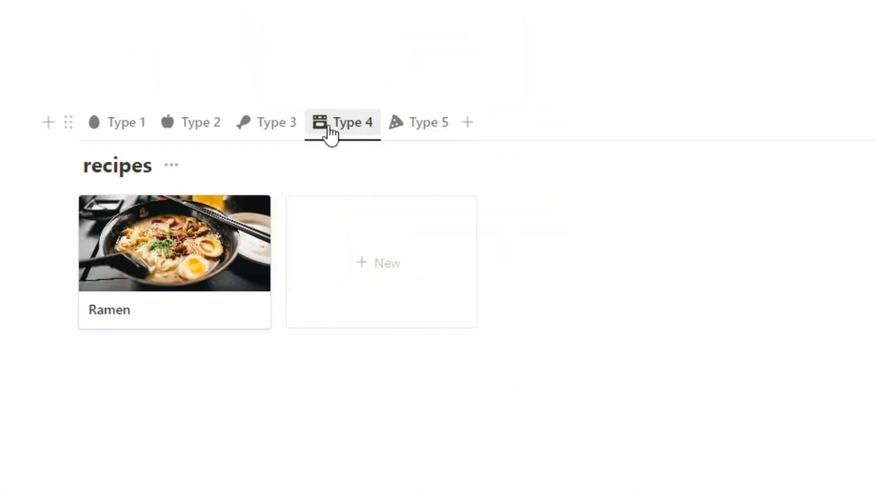
left_click(267, 127)
left_click(196, 123)
left_click(114, 130)
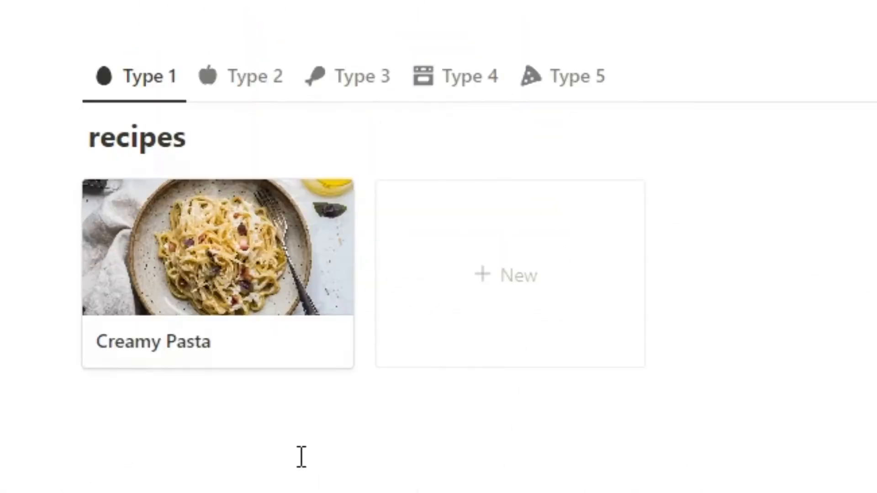
Step: Insert an inline table database named Meal Planner above recipes, with a Meal column listing Breakfast, Lunch, Dinner and Dessert
scroll(361, 192, "up", 5)
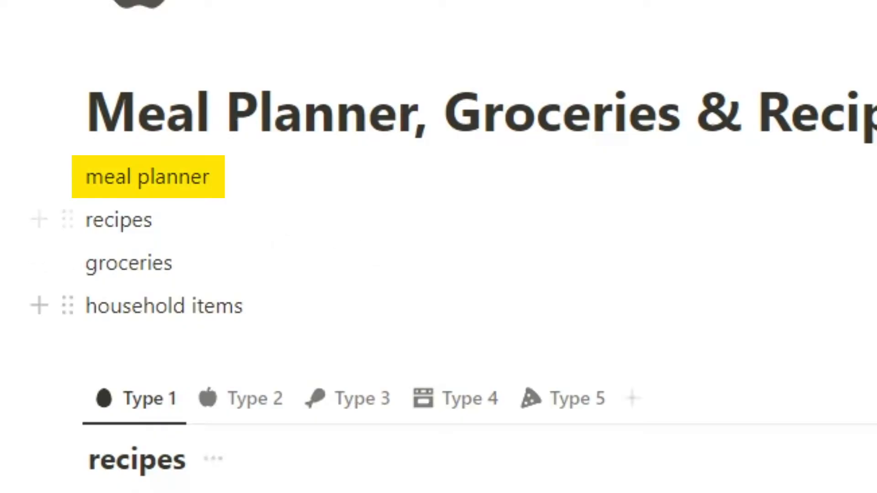
scroll(290, 400, "down", 5)
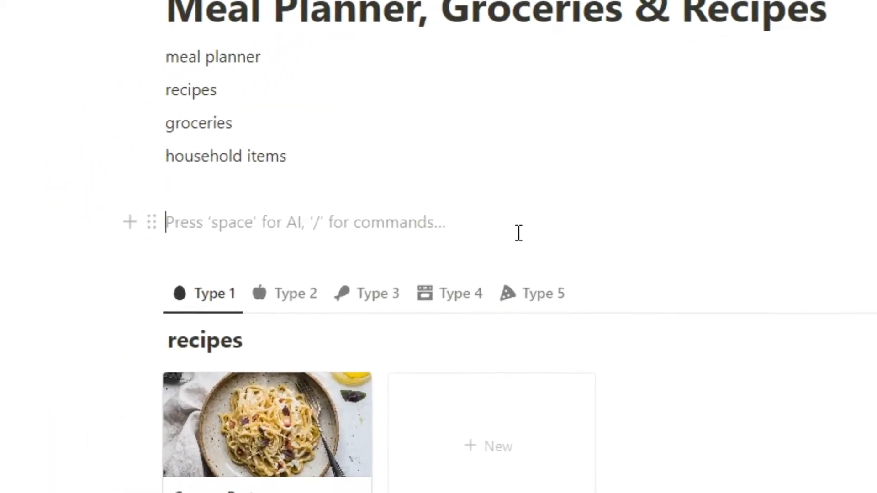
type("/da")
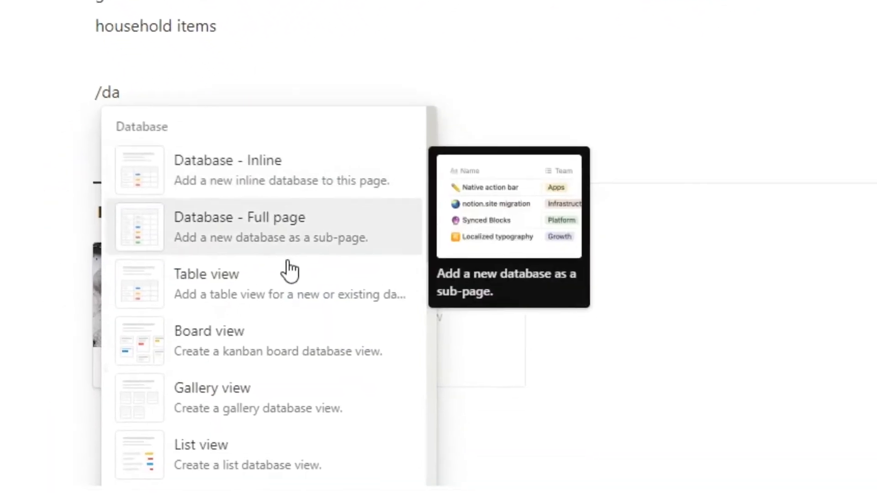
left_click(347, 315)
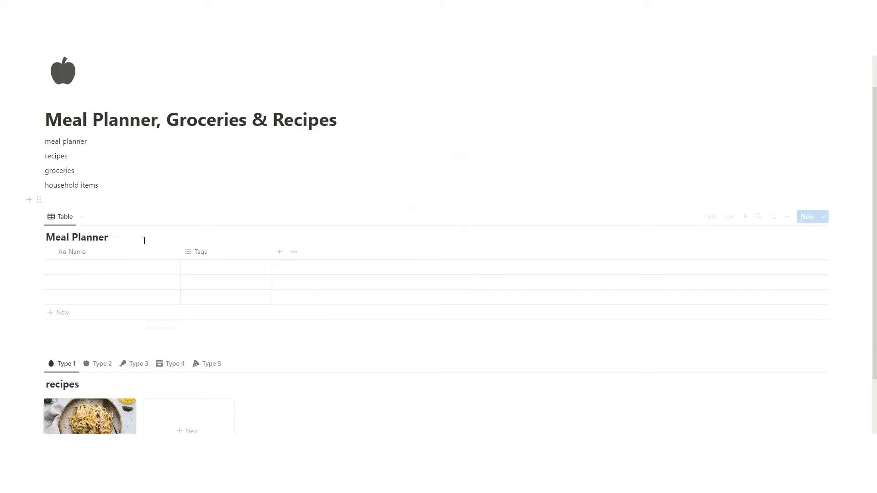
left_click(83, 271)
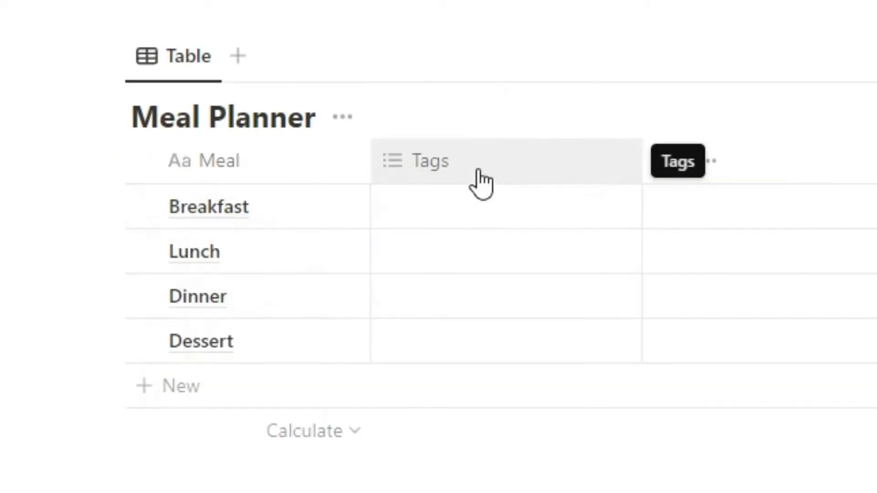
Step: Replace the Meal Planner's Tags column with a relation to the recipes database, with no limit and not shown on recipes
left_click(483, 163)
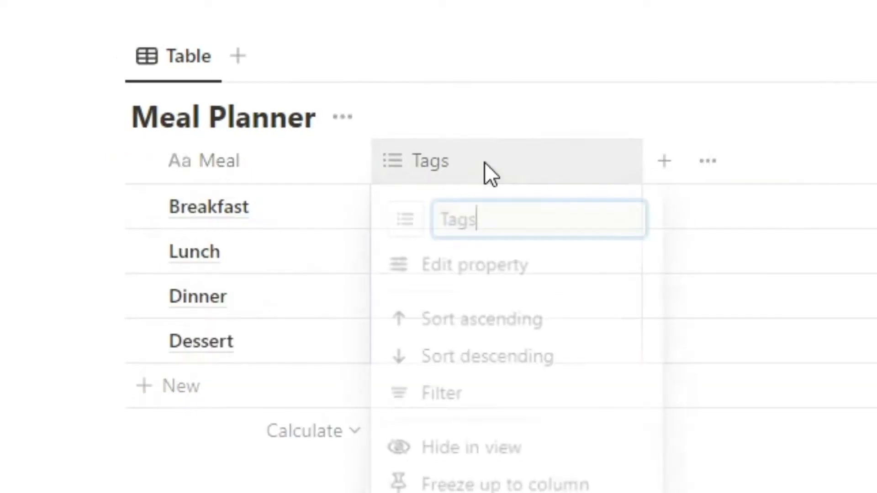
left_click(453, 261)
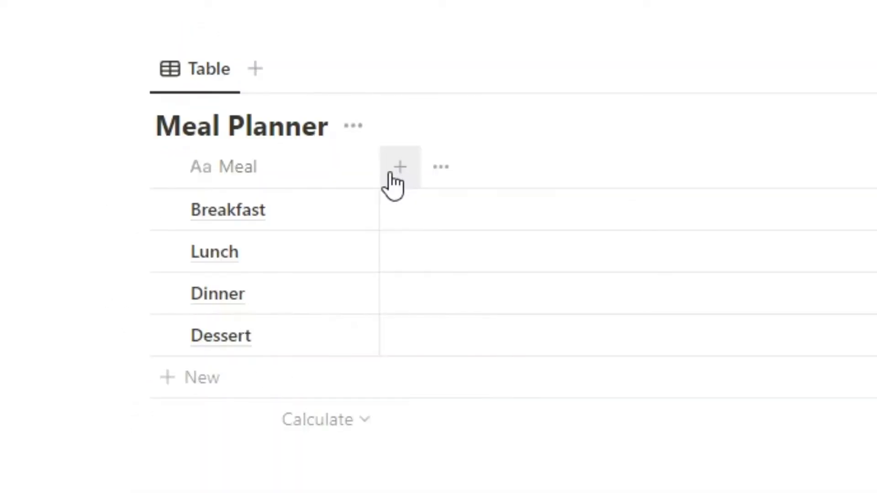
left_click(392, 175)
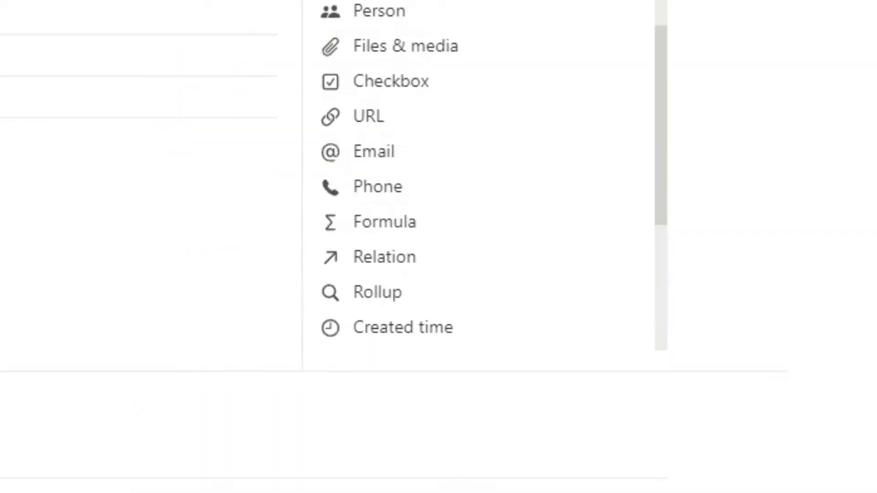
left_click(446, 267)
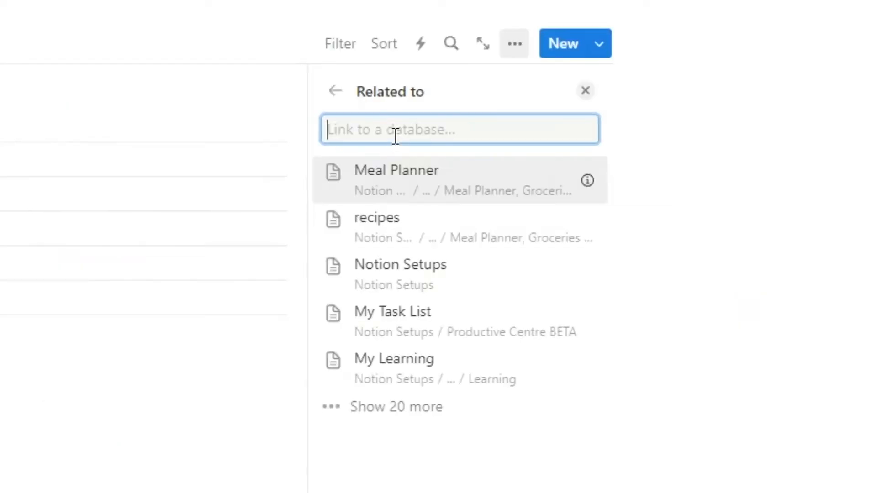
left_click(396, 236)
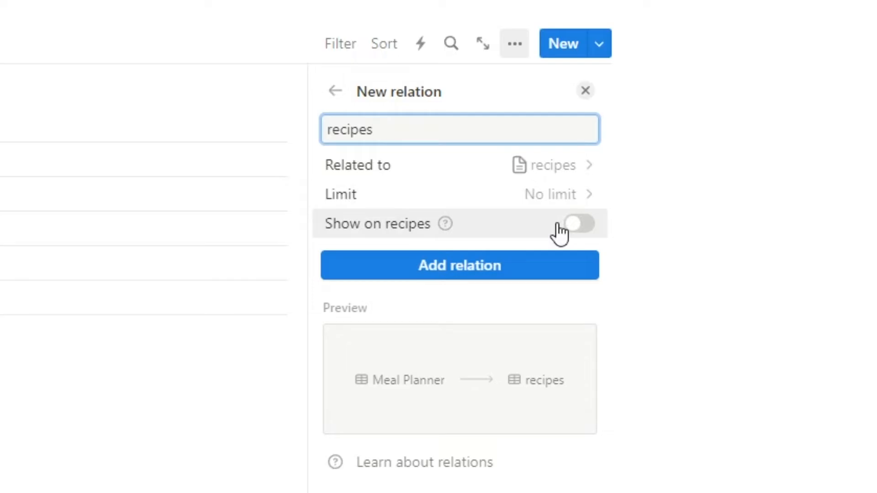
left_click(466, 267)
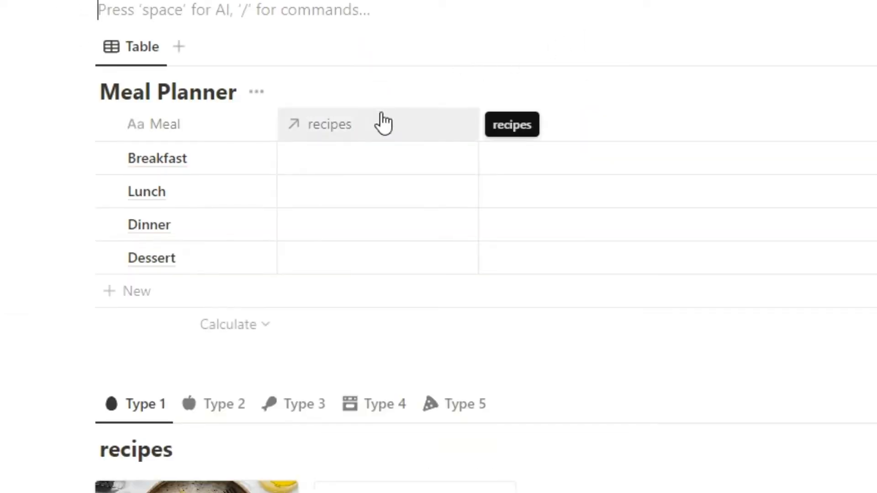
Step: Rename the recipes relation column MON and add matching relation columns for TUE through SUN
left_click(383, 122)
double_click(403, 182)
type("MON")
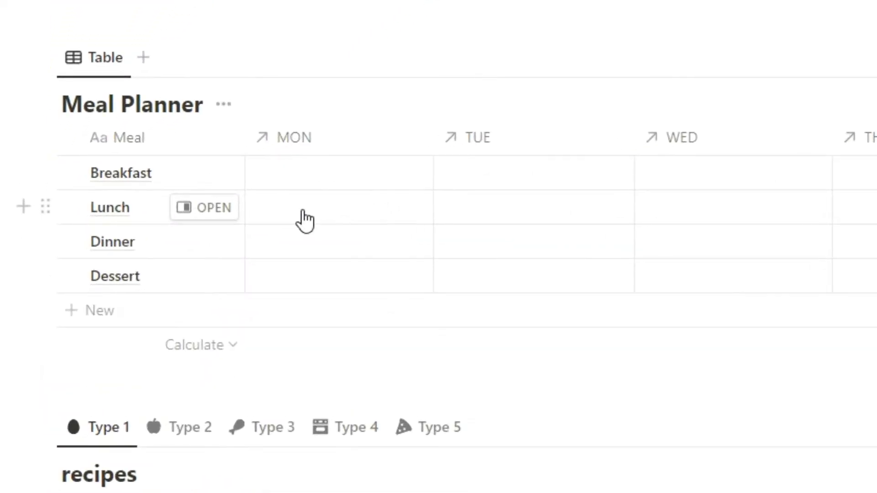
Step: Link the Ramen recipe to the Lunch row under MON
left_click(304, 221)
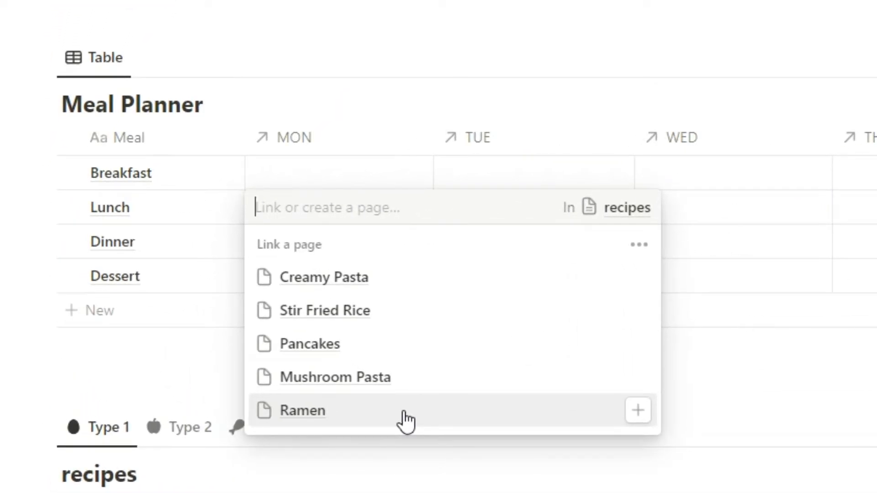
type("ramenm")
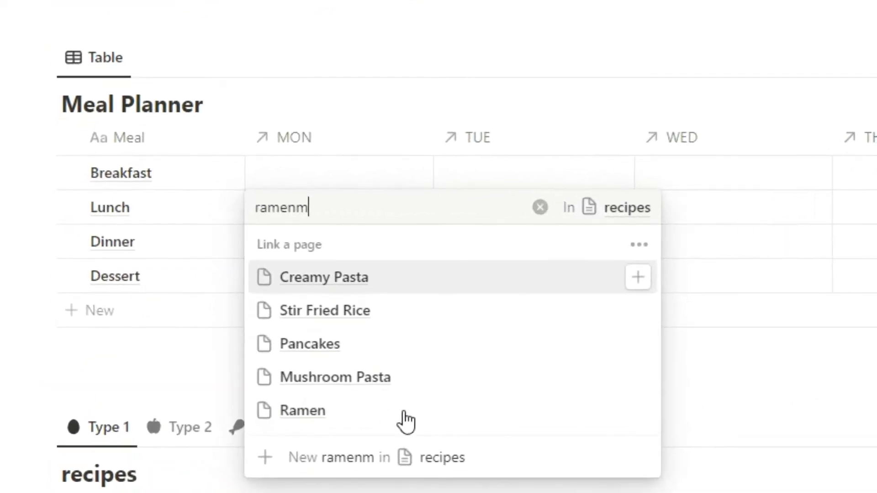
key("BackSpace")
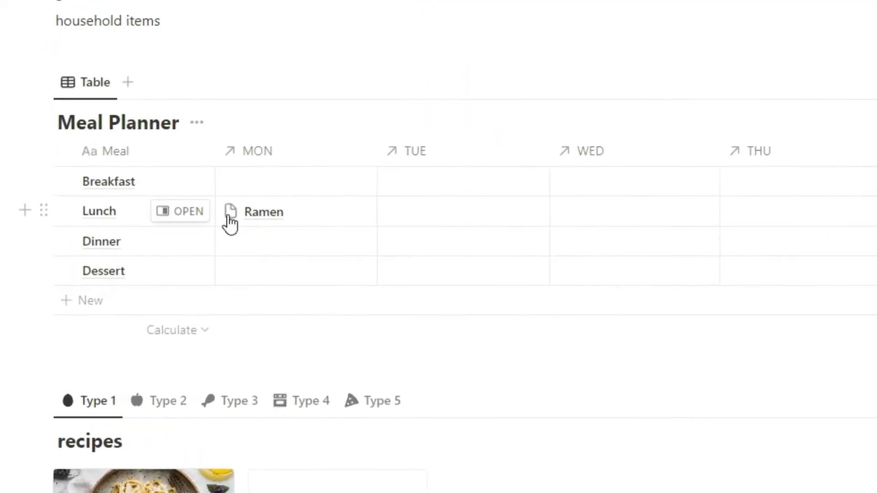
Step: Open the Ramen page from the Type 4 recipes view and give it a gray circle icon
left_click(352, 430)
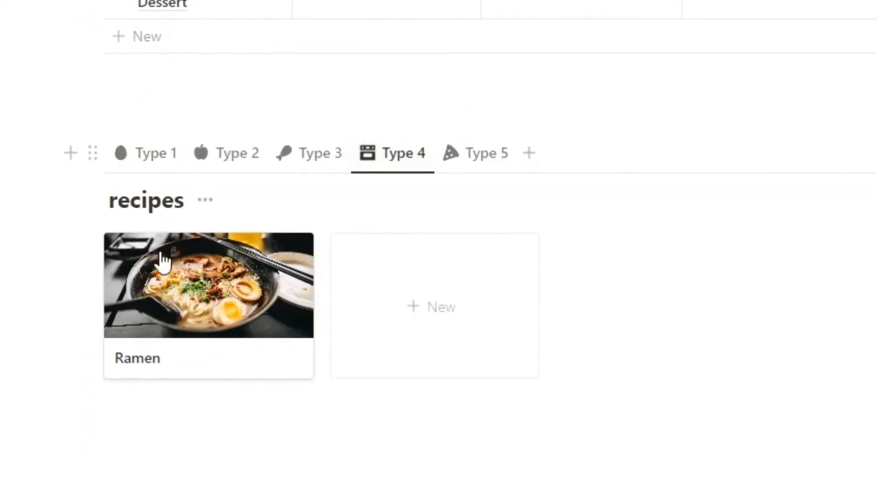
left_click(145, 297)
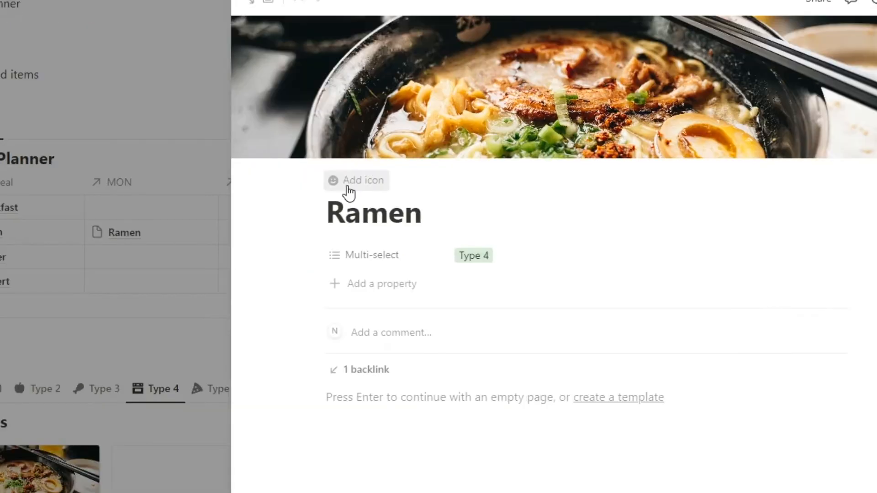
left_click(349, 192)
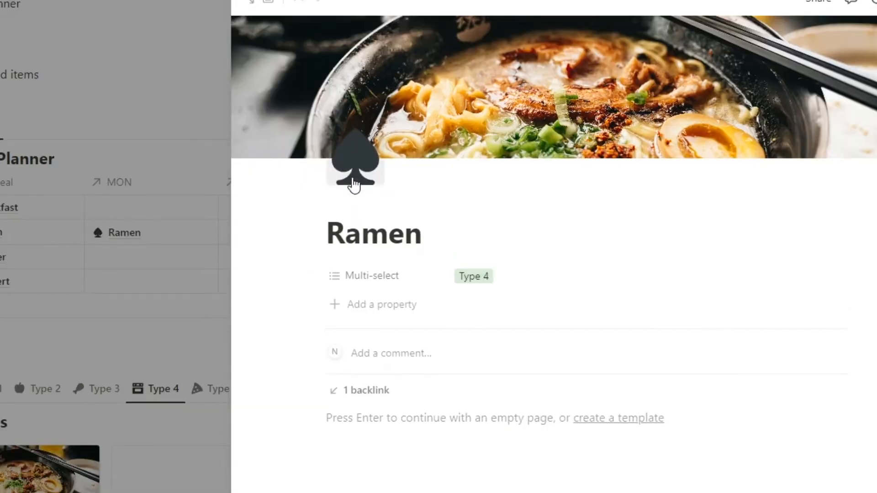
left_click(336, 164)
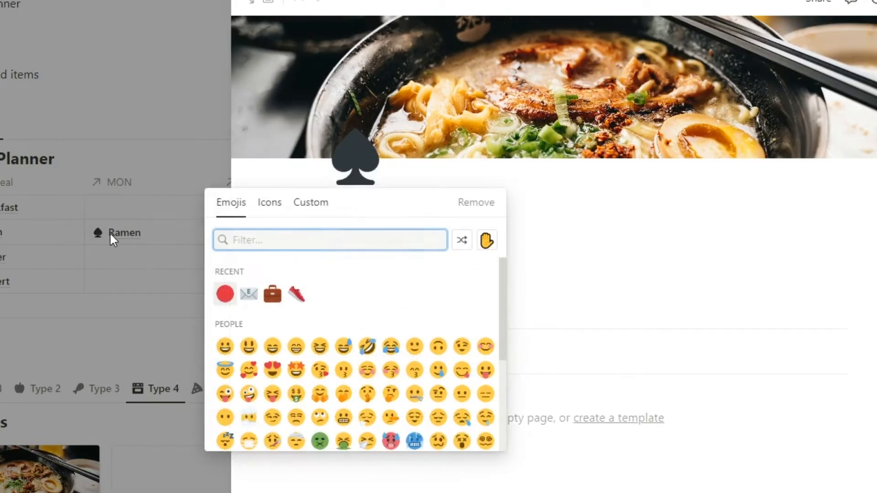
left_click(270, 202)
left_click(224, 296)
left_click(174, 323)
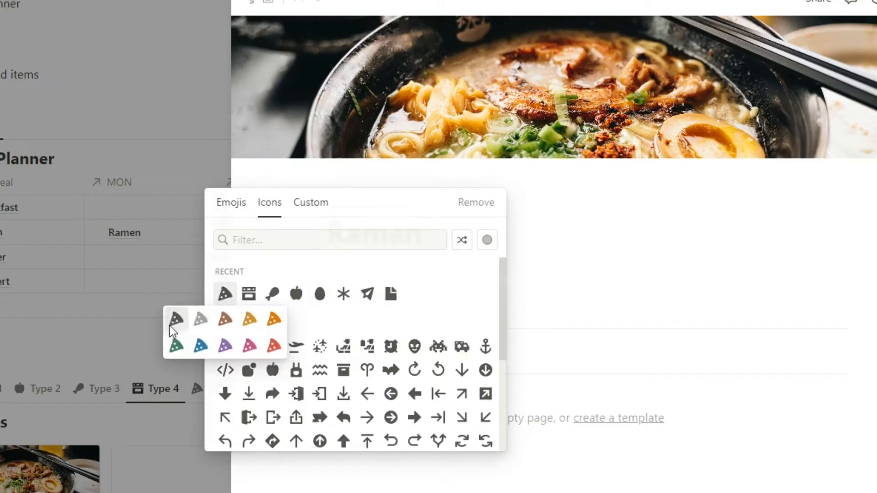
left_click(122, 337)
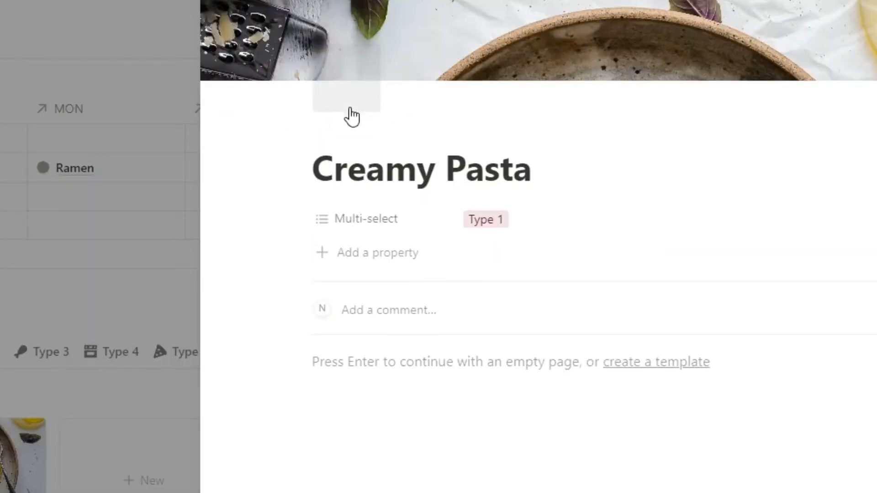
Step: Give the Creamy Pasta page a light gray circle icon and return to the main page
left_click(344, 116)
left_click(344, 111)
left_click(245, 132)
mouse_move(193, 240)
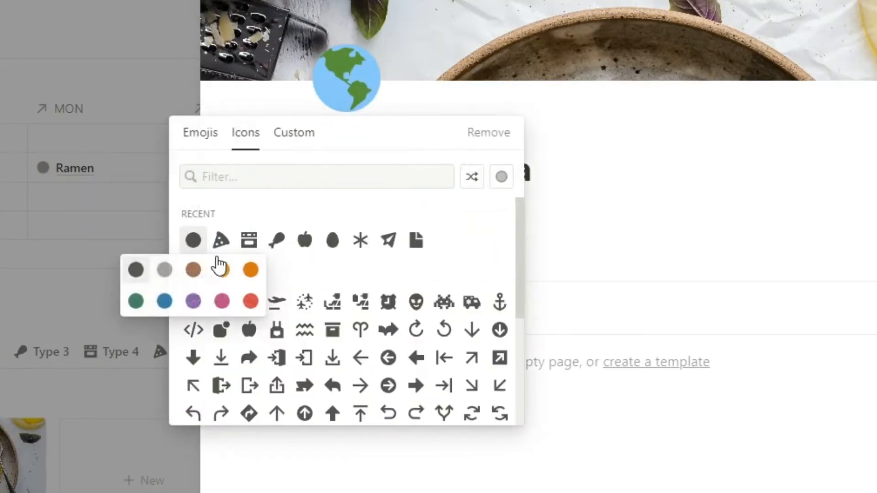
left_click(164, 270)
left_click(49, 298)
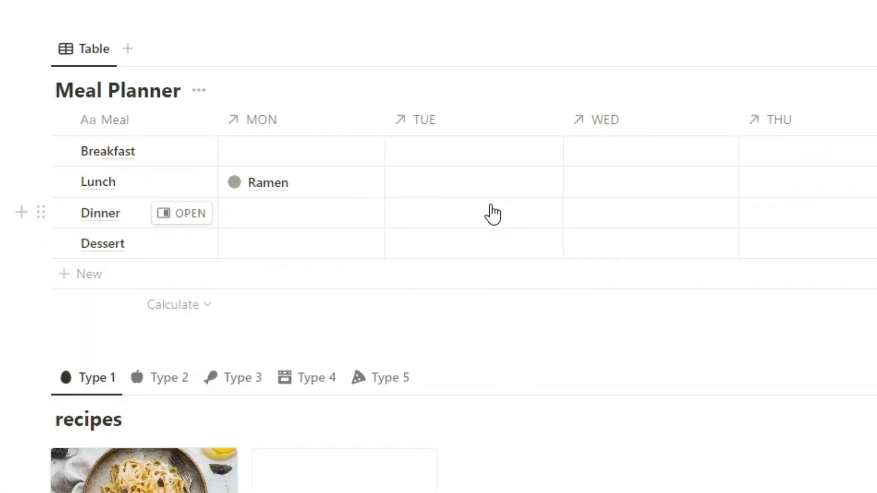
Step: Link Stir Fried Rice to Tuesday dinner, Ramen to Thursday breakfast, Pancakes to Friday lunch and Mushroom Pasta to Saturday lunch
left_click(489, 221)
left_click(502, 303)
left_click(803, 158)
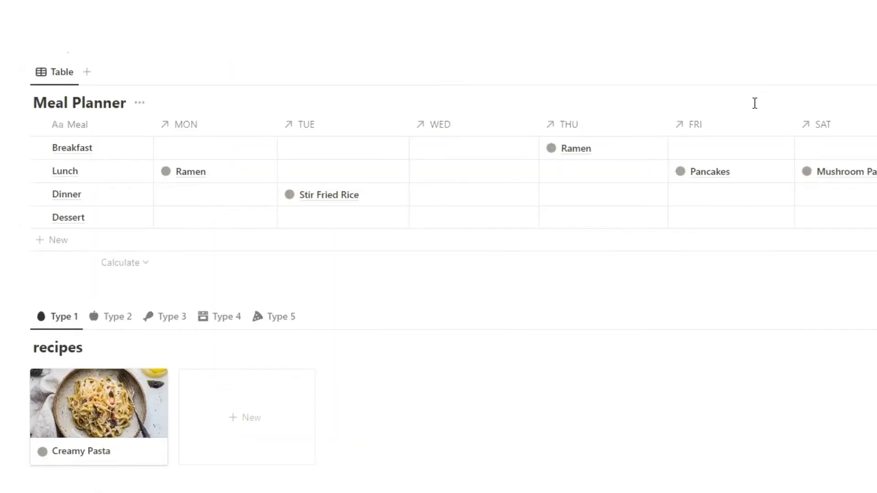
Step: Clear all linked recipes from the day columns of the Meal Planner
left_click_drag(648, 213, 339, 150)
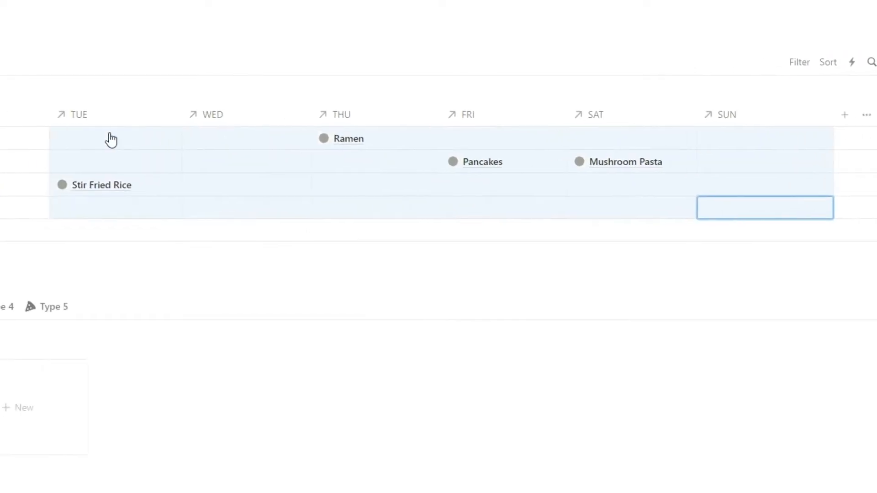
key("Delete")
key("Escape")
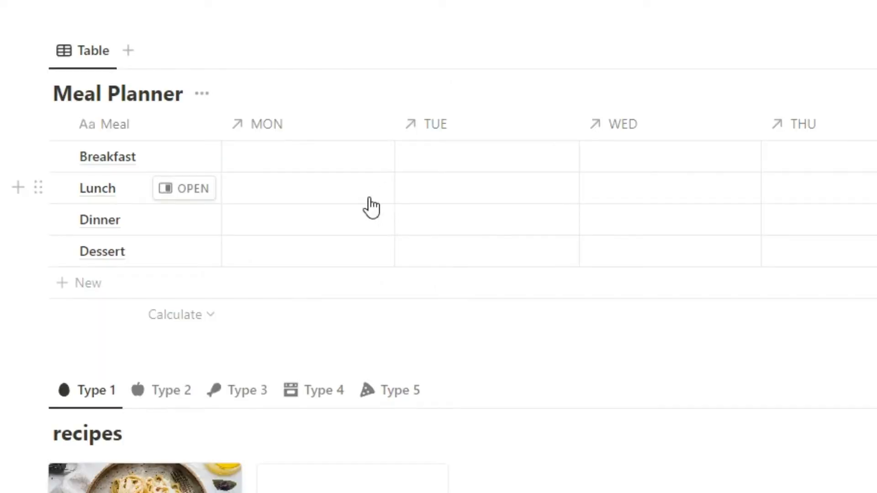
Step: Link Ramen to Monday's Lunch, then open its recipe page from the planner to view where instructions go
left_click(368, 207)
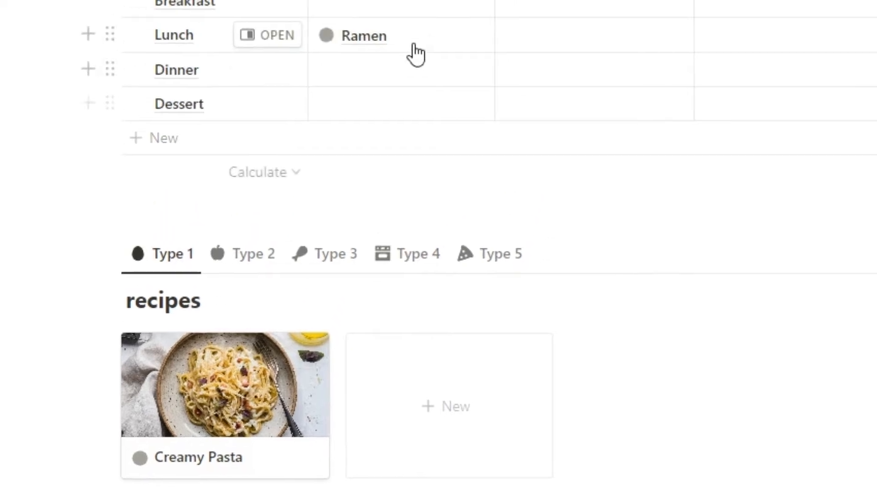
left_click(414, 36)
left_click(329, 267)
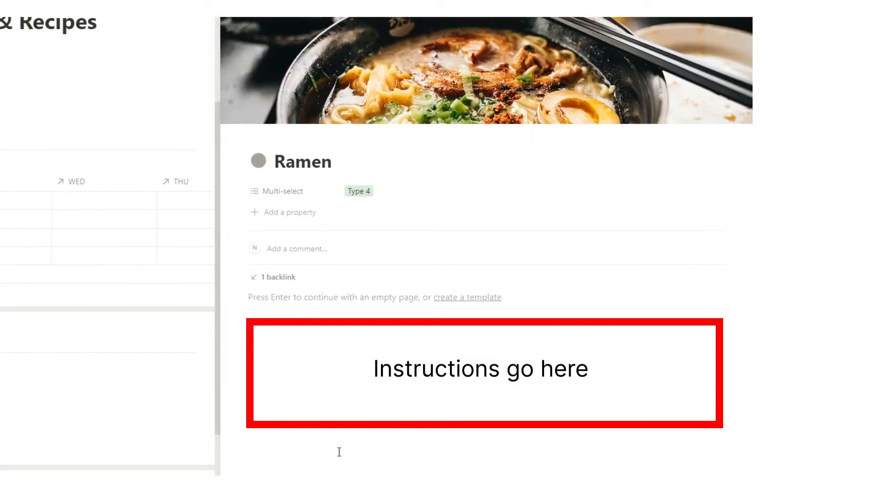
left_click(227, 8)
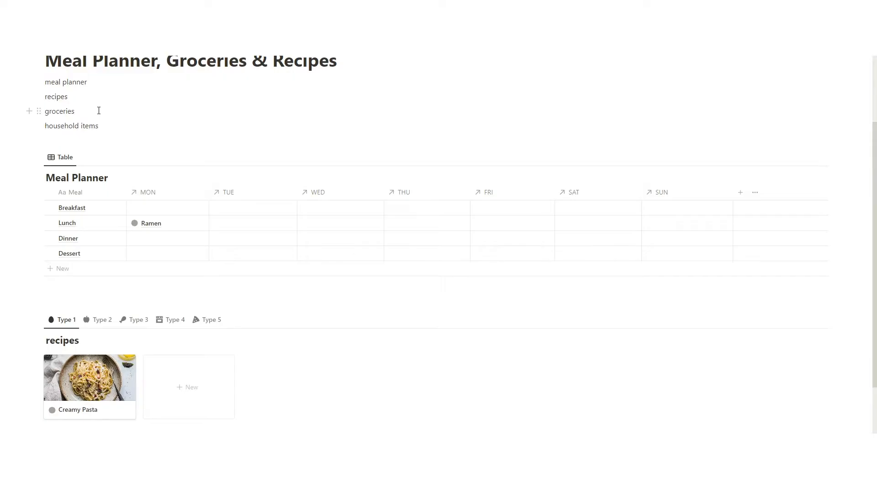
Step: Insert a table database named groceries below the recipes gallery
scroll(133, 202, "down", 3)
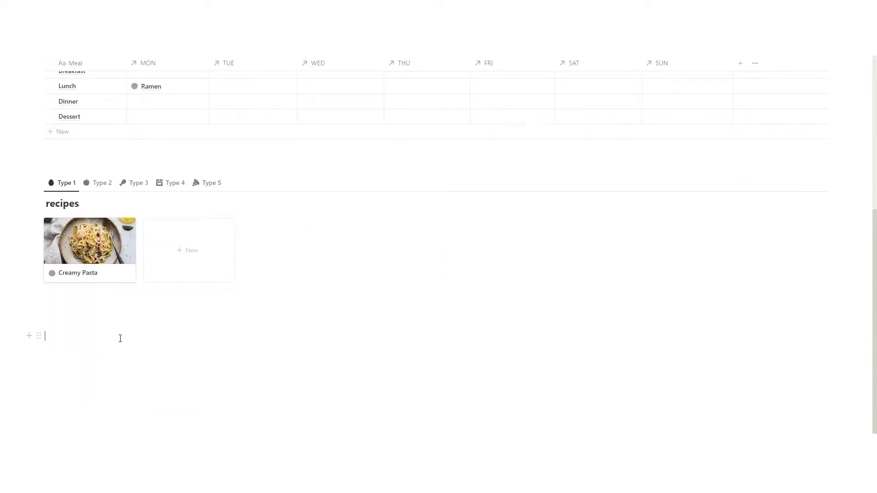
left_click(119, 336)
type("/da")
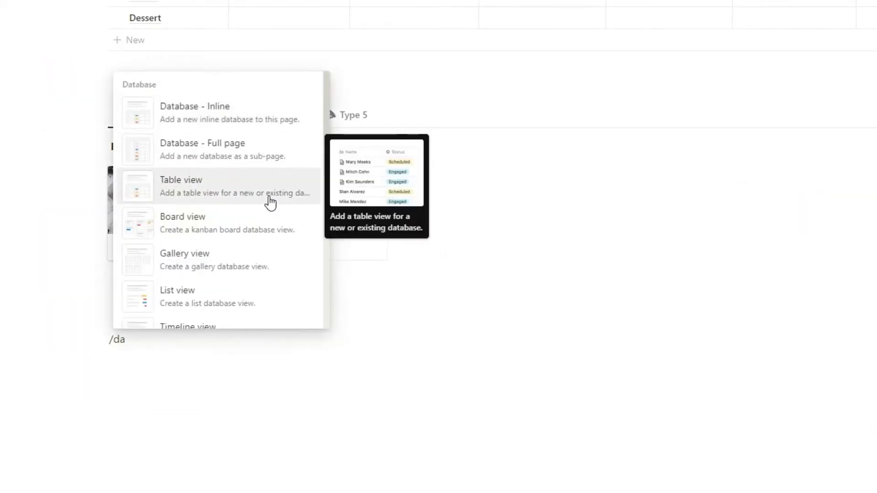
left_click(269, 200)
type("groceries")
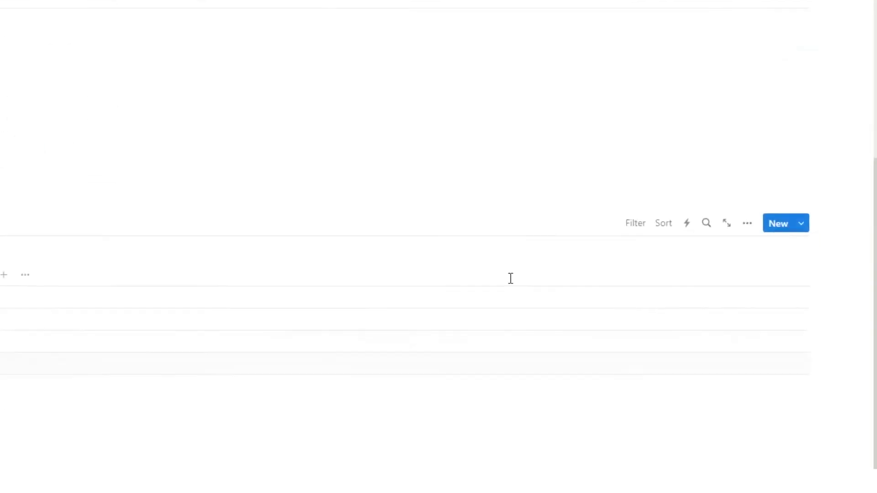
Step: Change the groceries database layout to Gallery and set its card preview to None
left_click(747, 223)
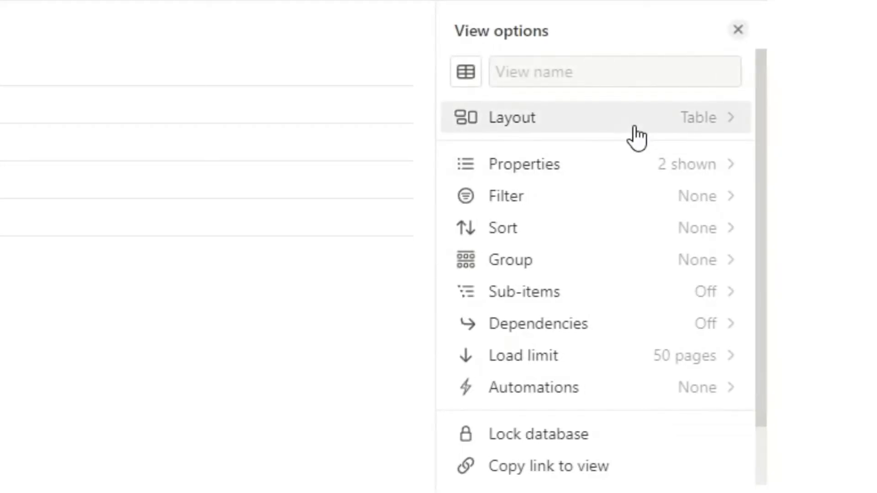
left_click(587, 123)
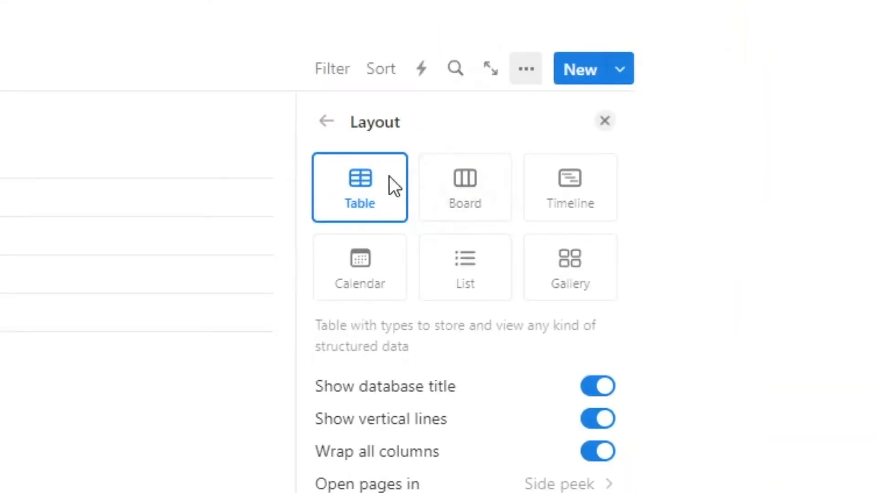
left_click(574, 259)
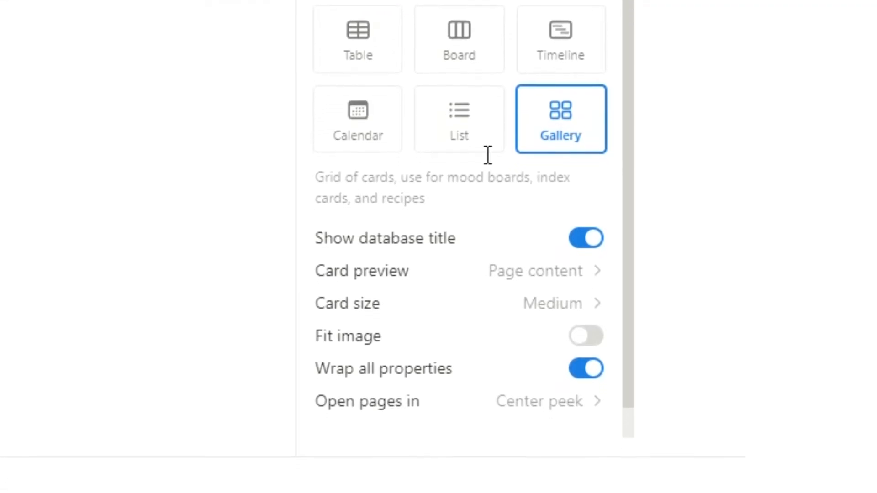
left_click(453, 244)
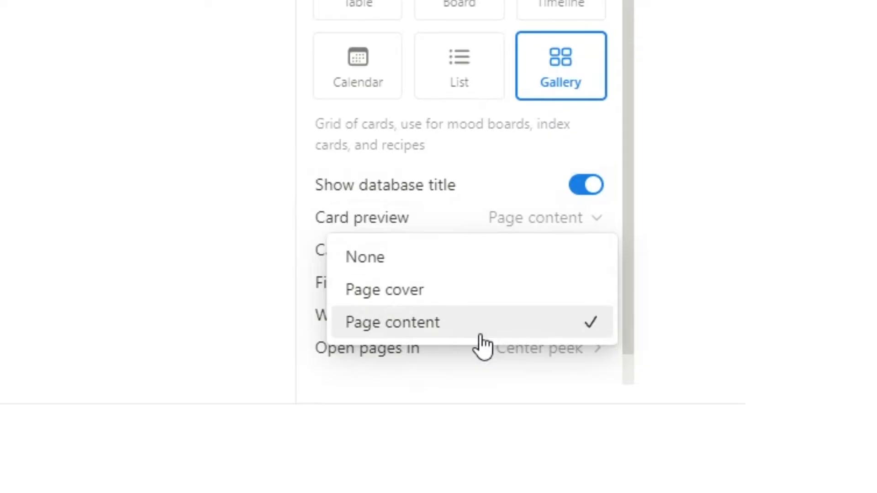
left_click(453, 268)
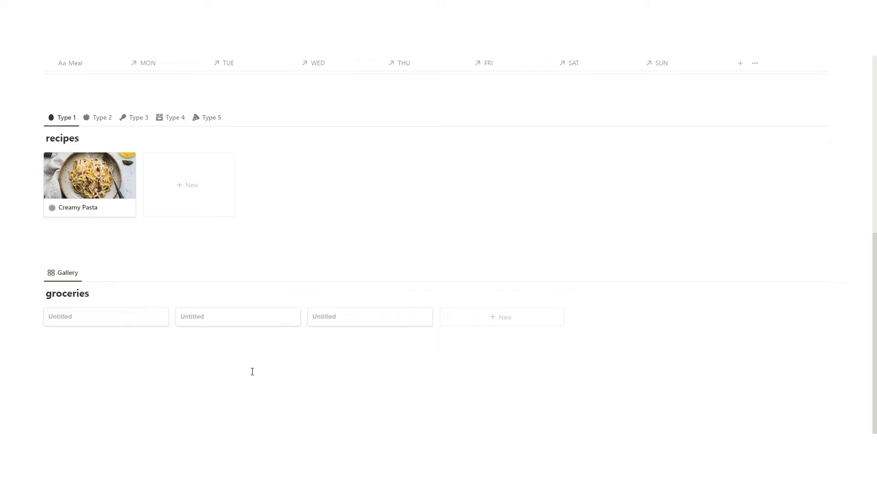
Step: Rename the groceries gallery view as Protein and give it a drumstick icon
left_click(69, 277)
left_click(84, 294)
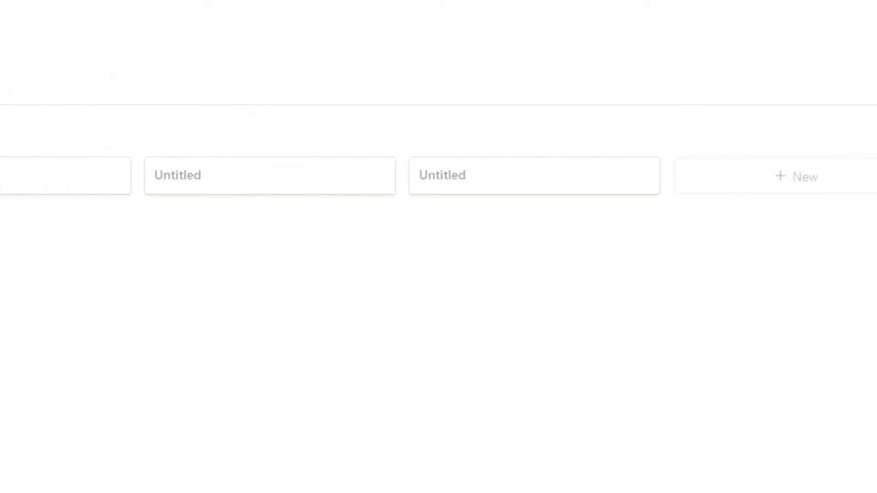
type("Protein")
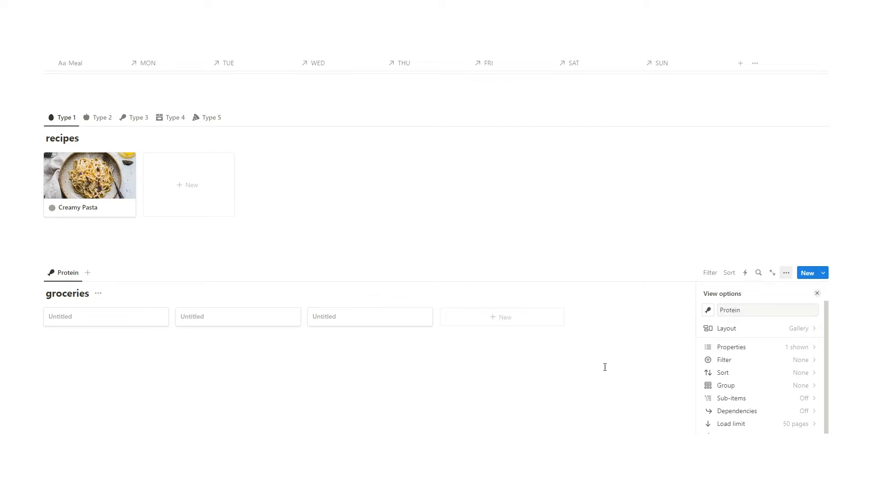
left_click(590, 374)
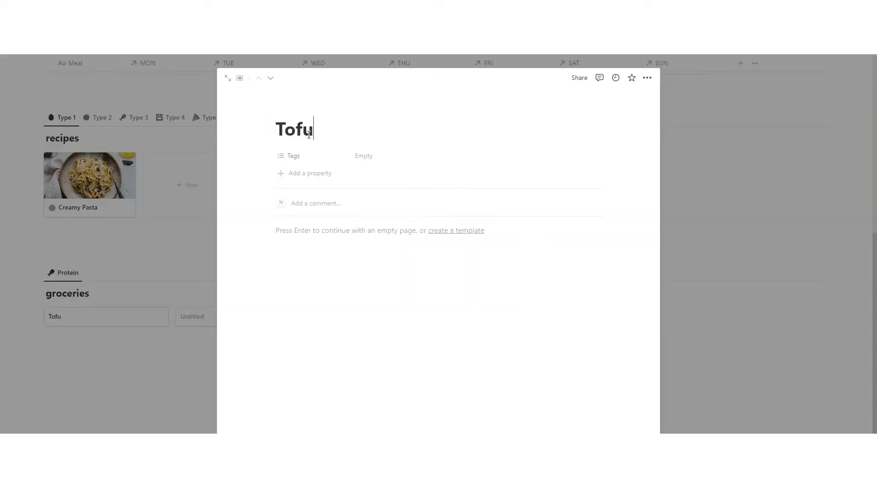
Step: Create a Protein tag on the Tofu page and assign it to the item
left_click(308, 157)
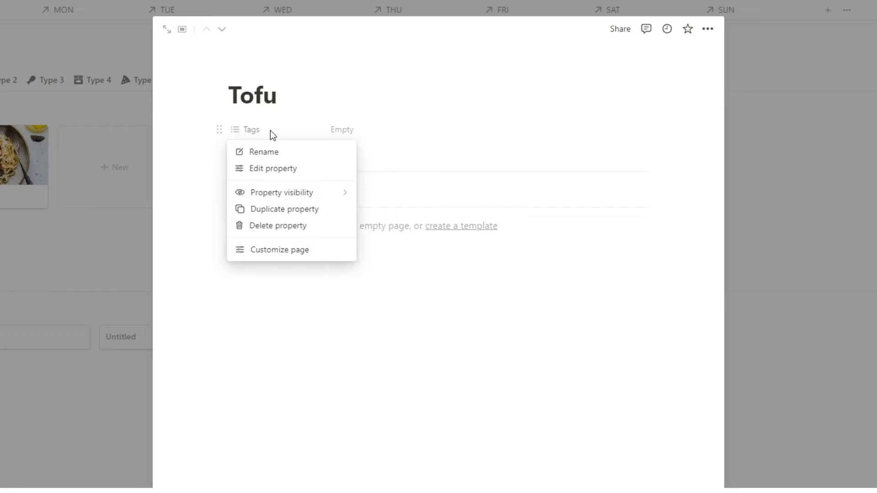
left_click(368, 134)
left_click(368, 130)
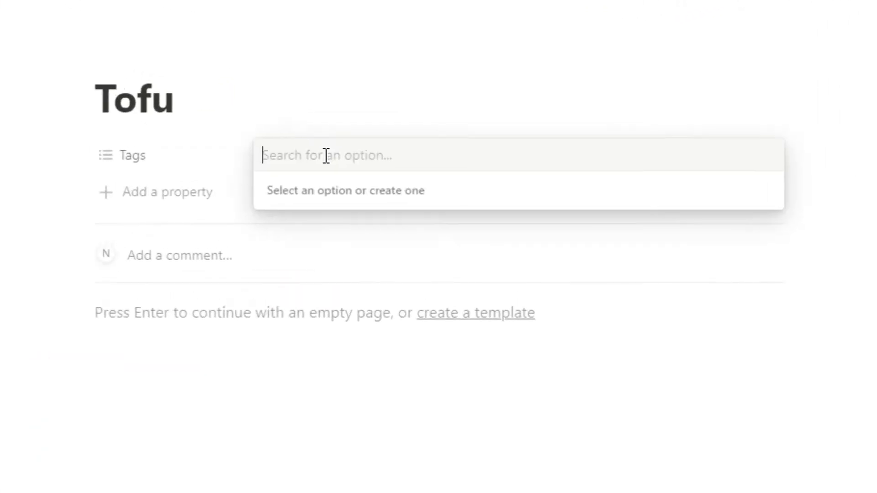
type("Protein")
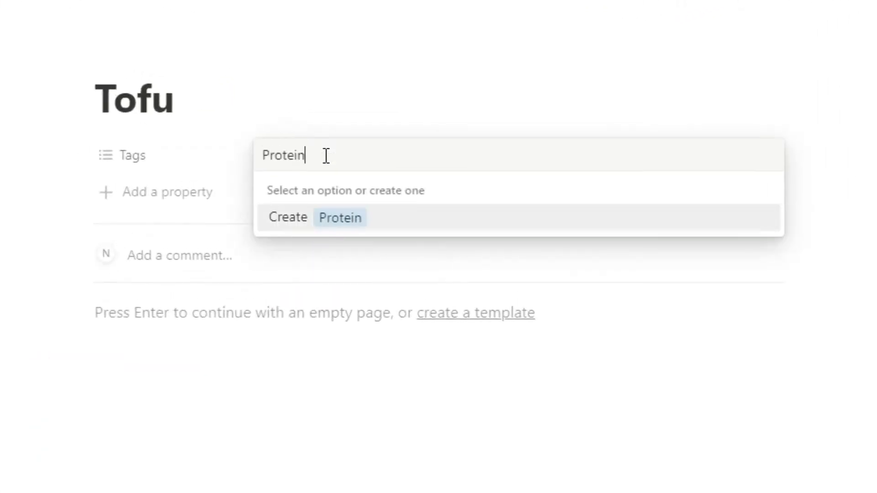
key("Return")
Step: Add a Checkbox property named Buy to the Tofu page
left_click(180, 195)
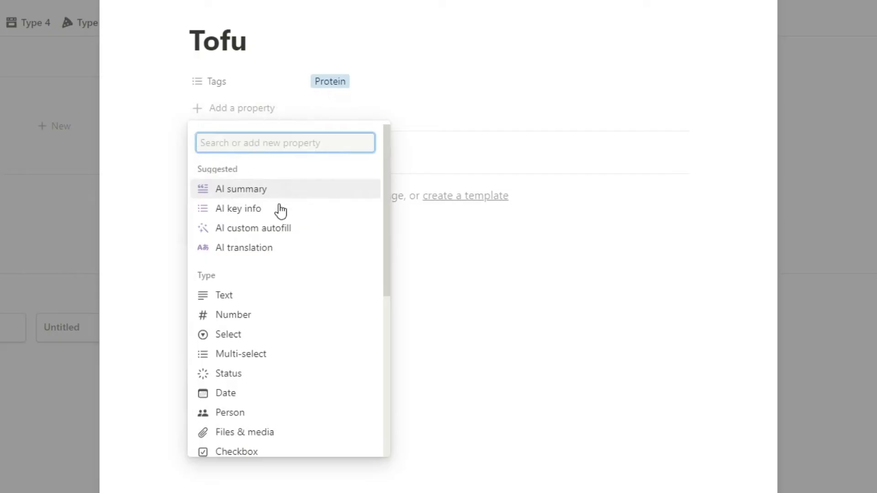
scroll(281, 210, "down", 3)
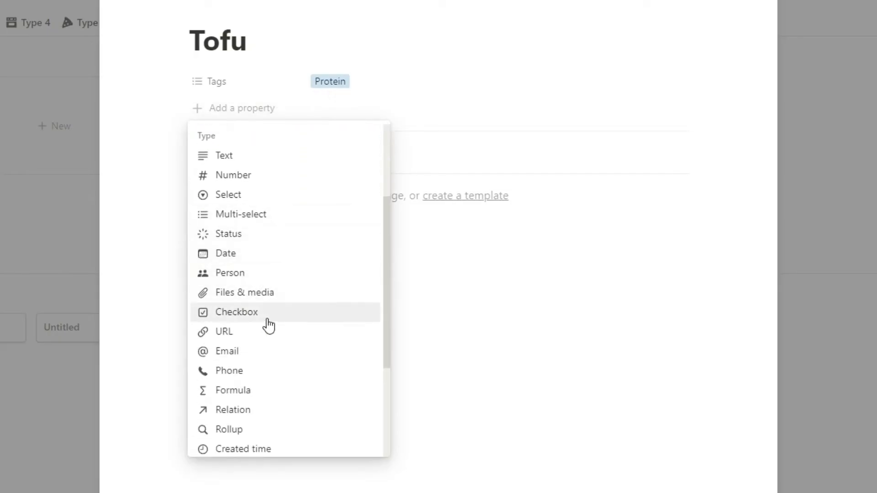
left_click(269, 326)
type("Bu")
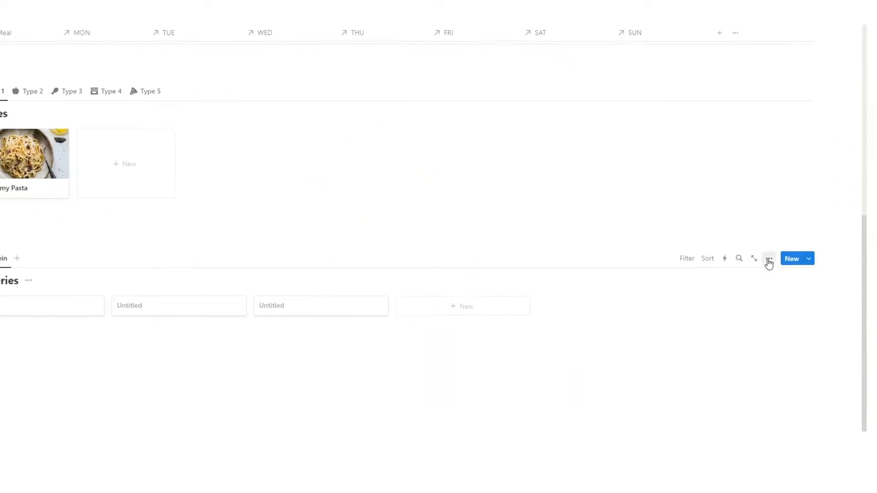
Step: Set the card size of the groceries gallery's Protein view to Small
left_click(769, 259)
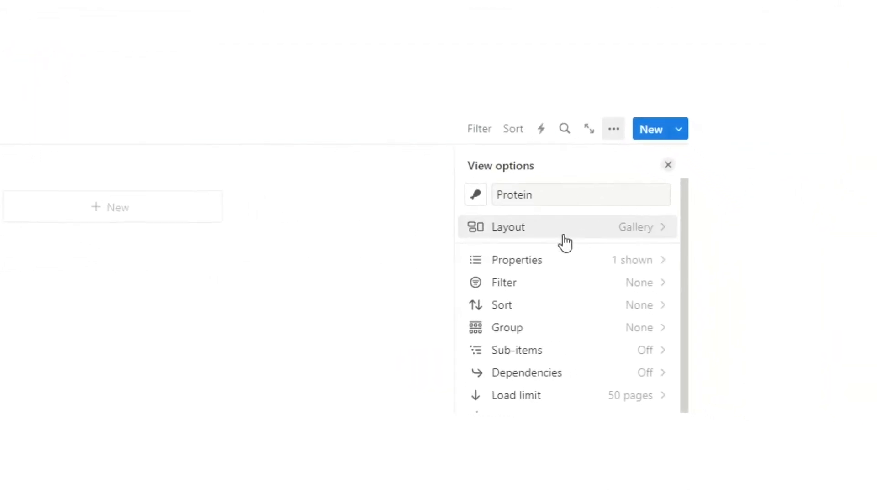
left_click(737, 325)
scroll(532, 292, "down", 2)
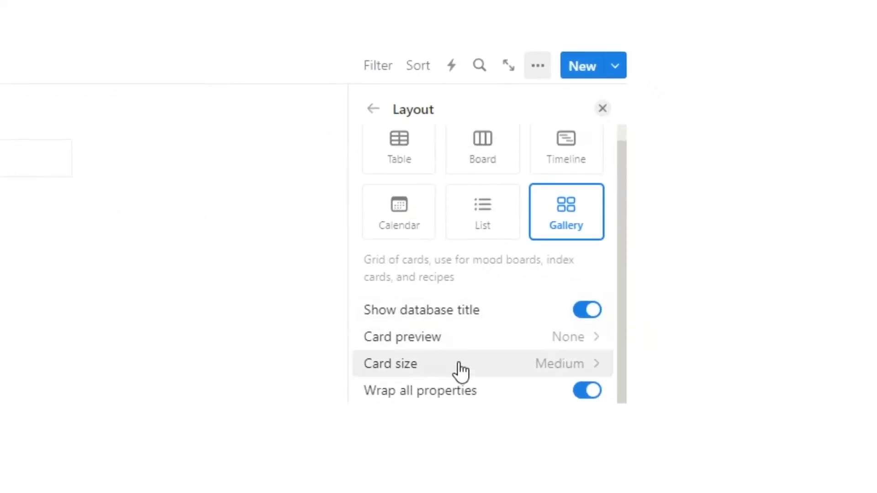
left_click(485, 372)
left_click(447, 396)
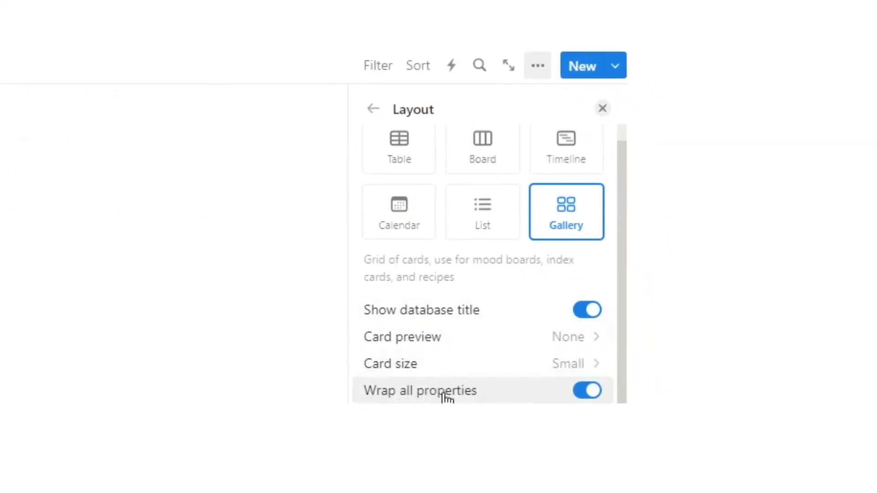
Step: Show the Buy property on the cards of the groceries gallery
left_click(373, 109)
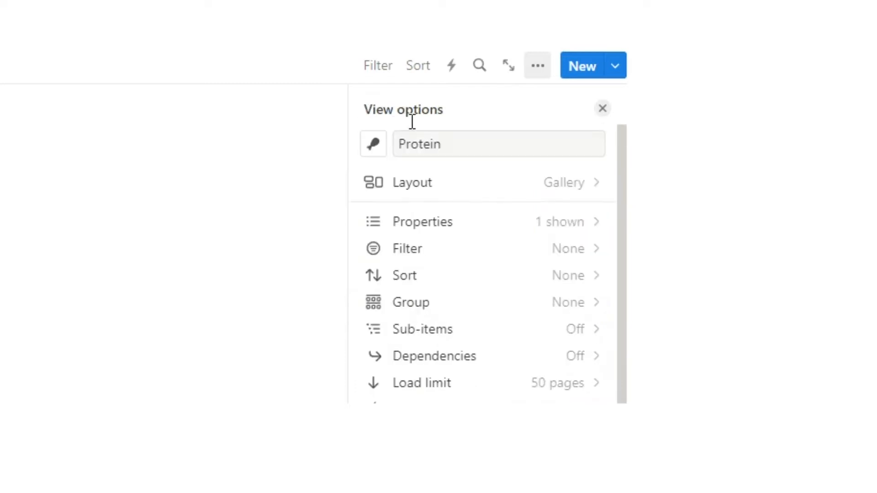
left_click(431, 303)
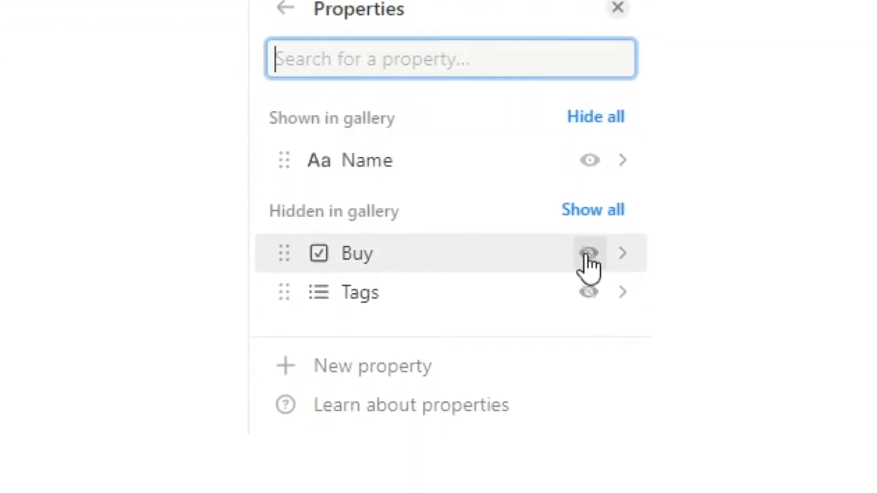
left_click(587, 254)
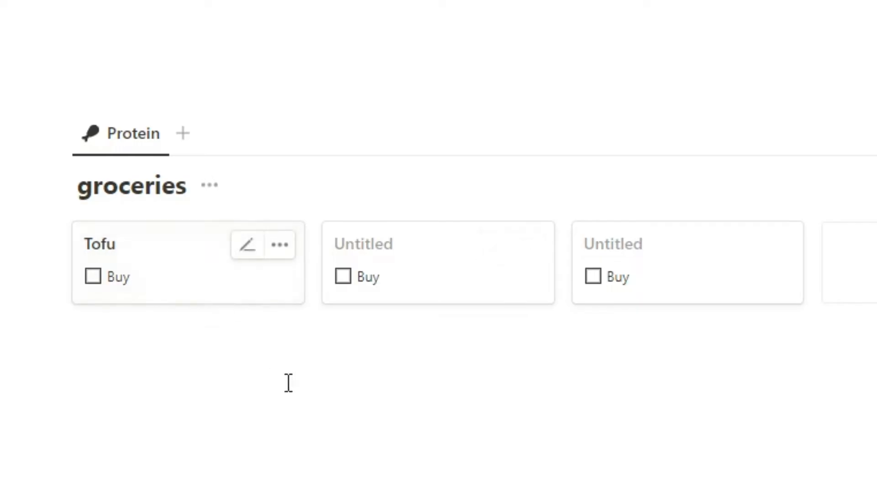
Step: Tick the Buy checkbox on the Tofu card and clear it again
left_click(93, 275)
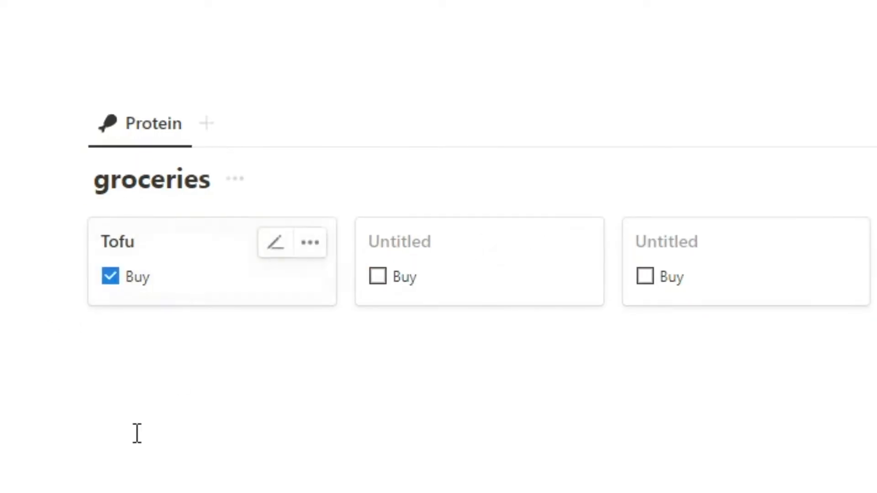
left_click(109, 279)
left_click(195, 402)
Step: Name the two untitled grocery cards Bread and Broccoli
scroll(201, 393, "down", 1)
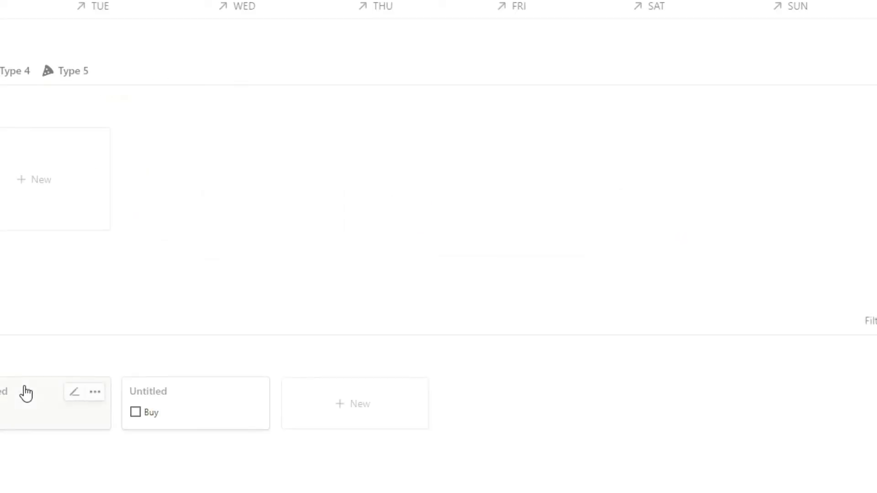
left_click(25, 393)
type("Bread")
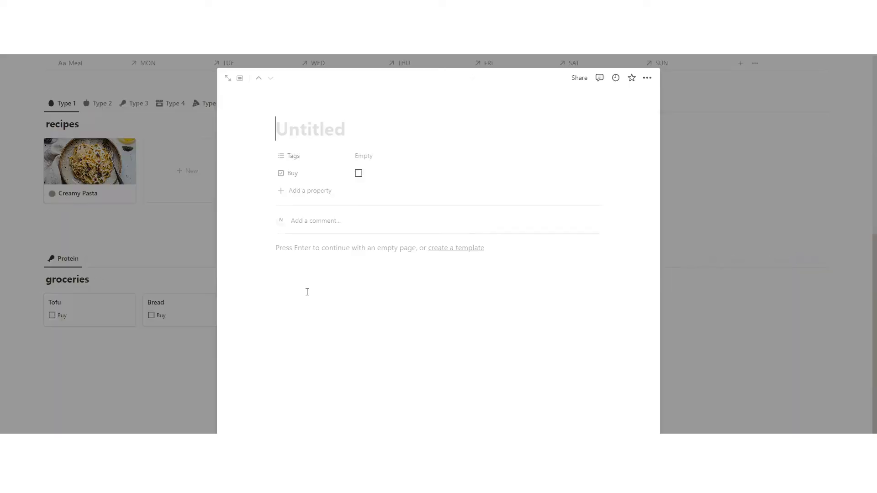
type("Broccoli")
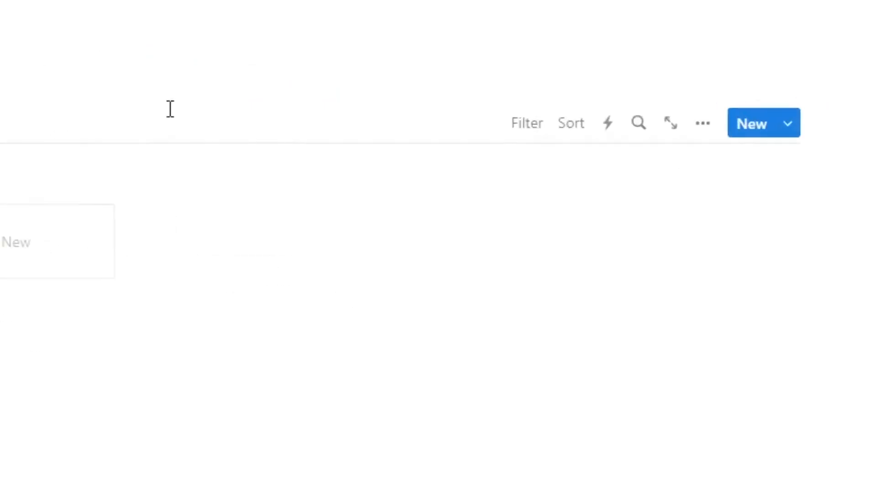
Step: Filter the groceries Protein view to items whose Tags contain Protein
left_click(540, 122)
left_click(442, 212)
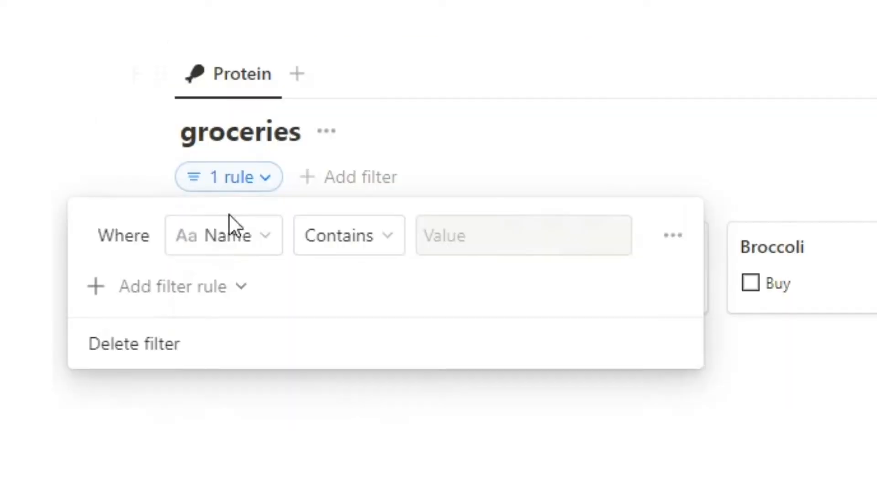
left_click(229, 233)
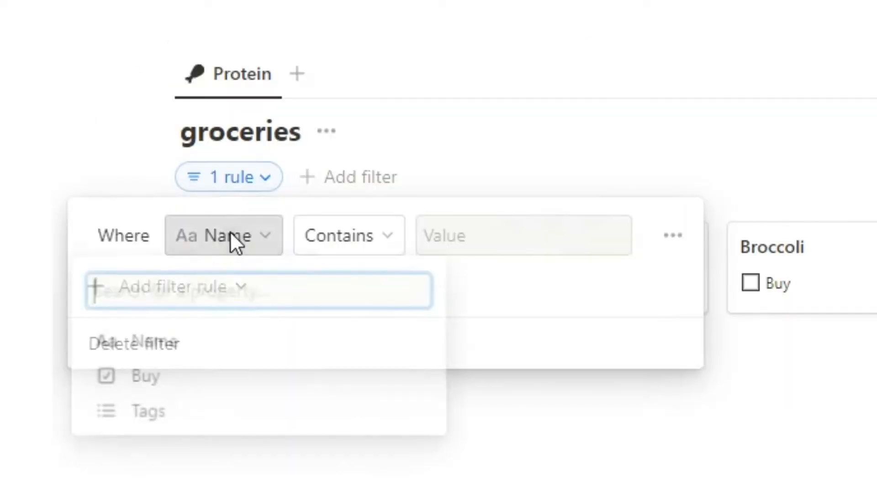
left_click(185, 413)
left_click(475, 236)
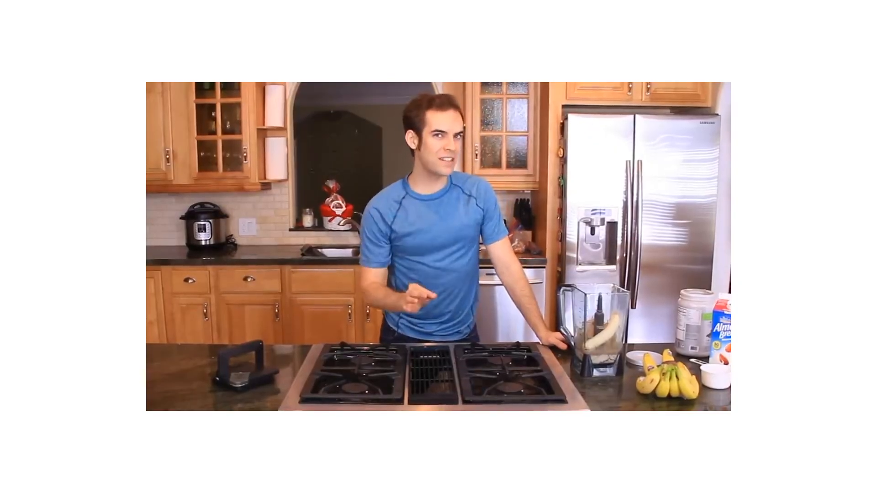
Step: Duplicate the Protein view as Carbs with a bread icon, and switch its Tags filter to Carbs
left_click(161, 81)
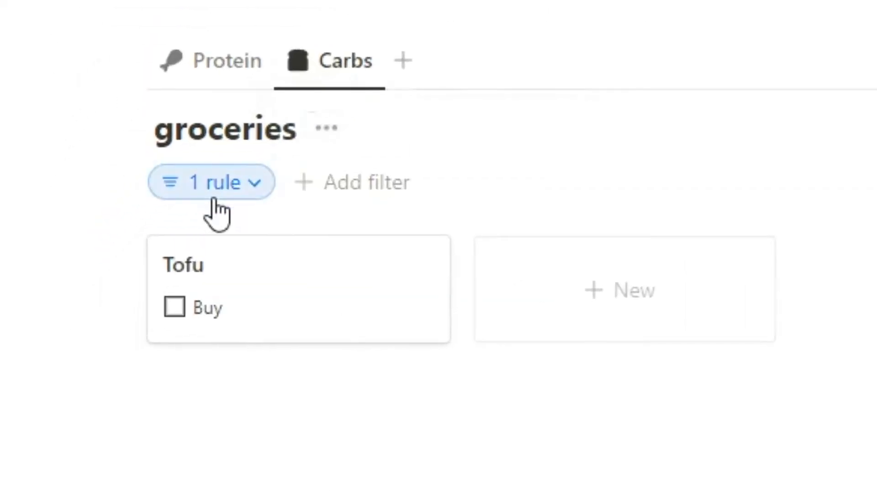
left_click(212, 192)
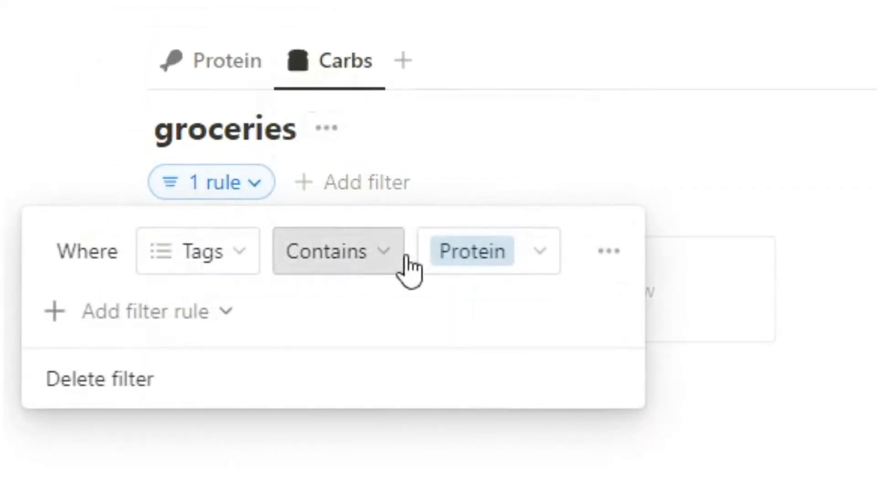
left_click(468, 262)
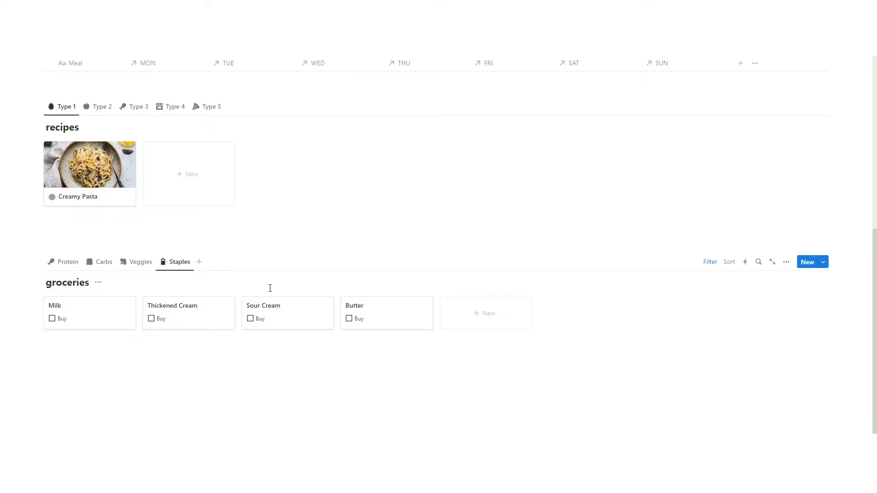
Step: Duplicate the Staples view of the groceries gallery and name the copy All Groceries
left_click(183, 265)
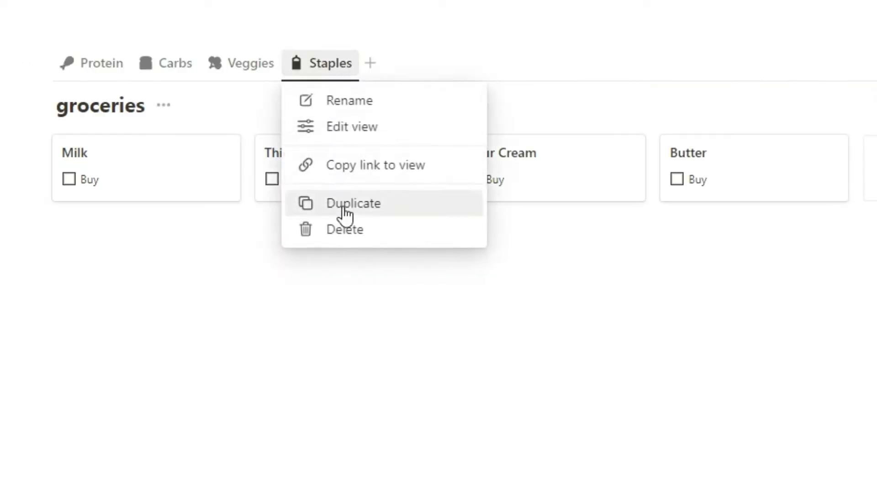
left_click(186, 330)
type("All Gro")
type("cerie")
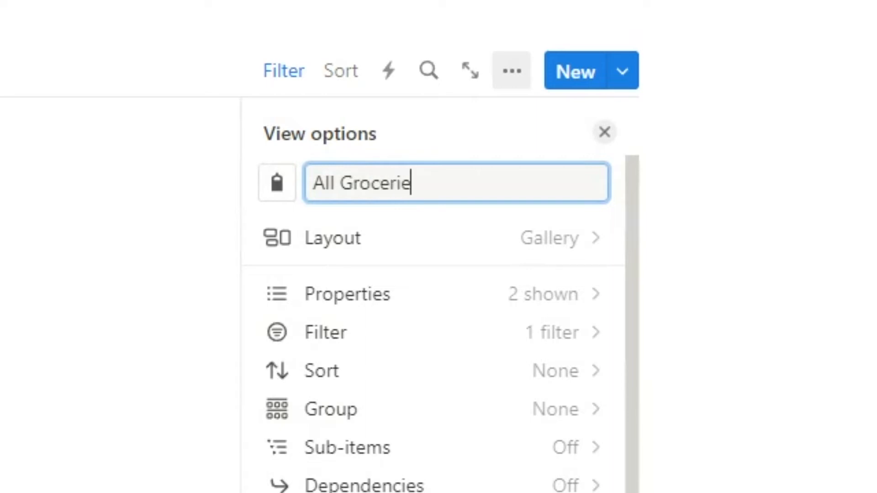
type("s")
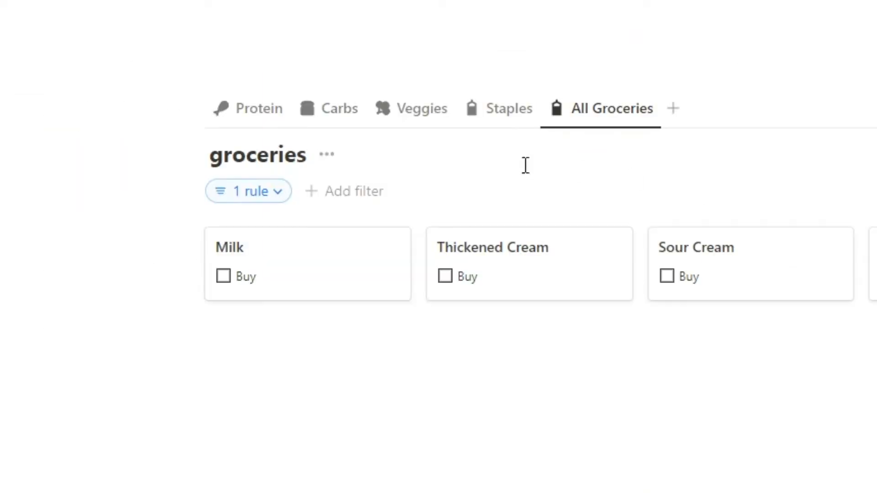
Step: Delete the Staples tag filter from the All Groceries view
left_click(221, 192)
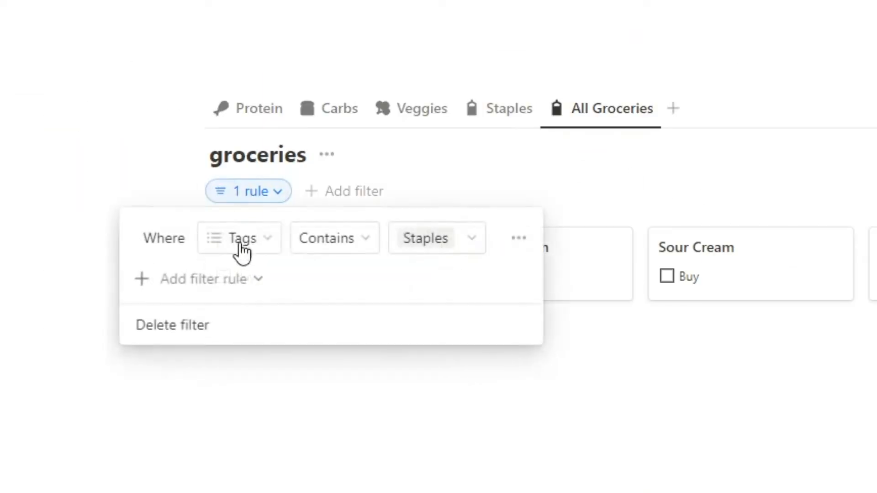
left_click(208, 335)
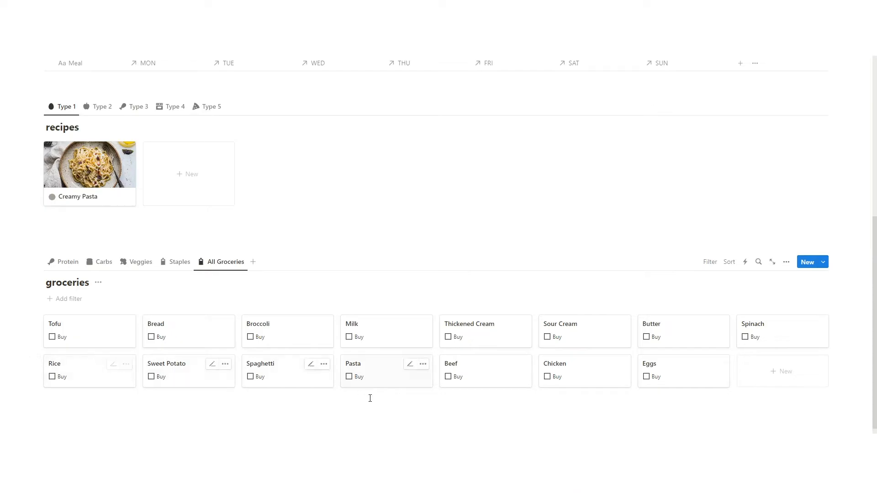
left_click(371, 410)
scroll(320, 347, "down", 2)
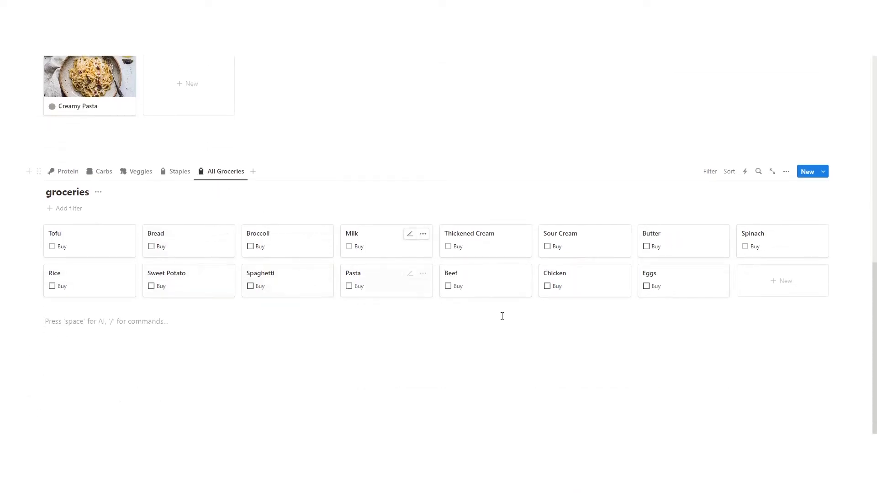
Step: Group the All Groceries view by Tags
left_click(786, 172)
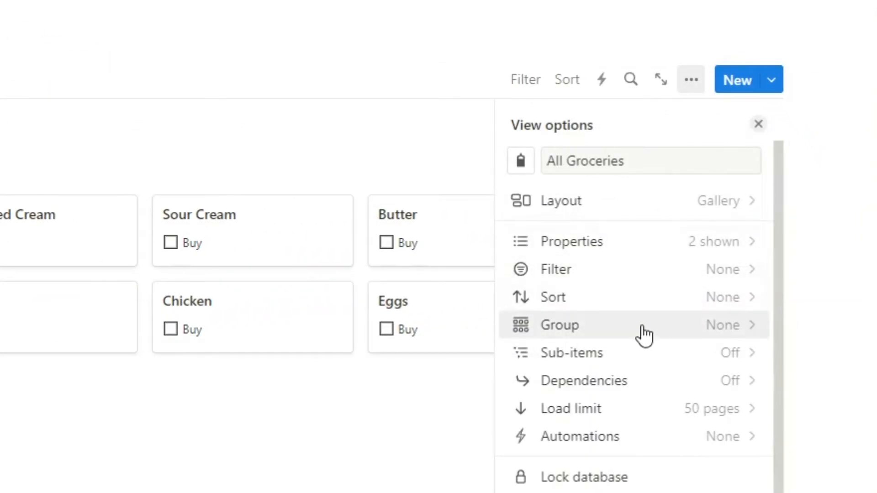
left_click(642, 325)
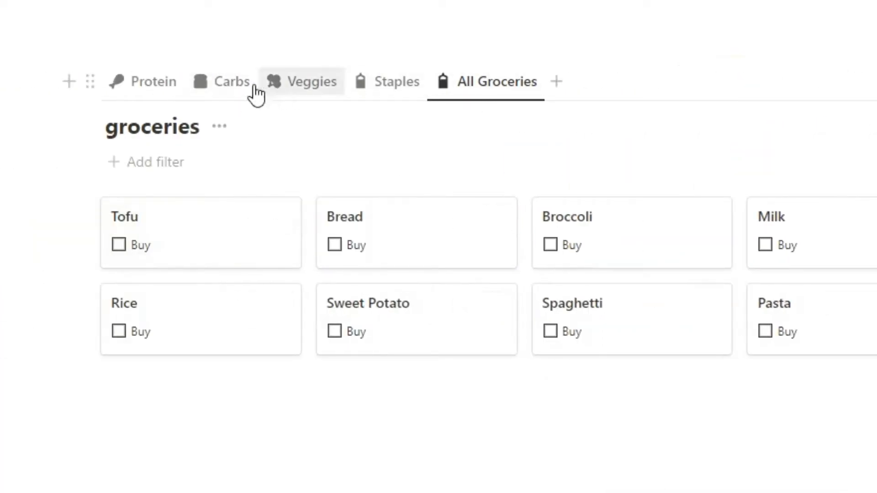
left_click(554, 278)
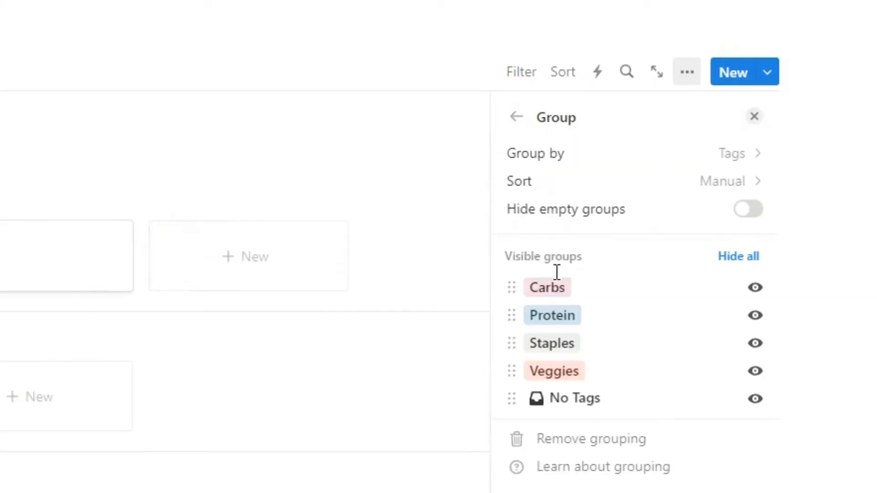
left_click(194, 92)
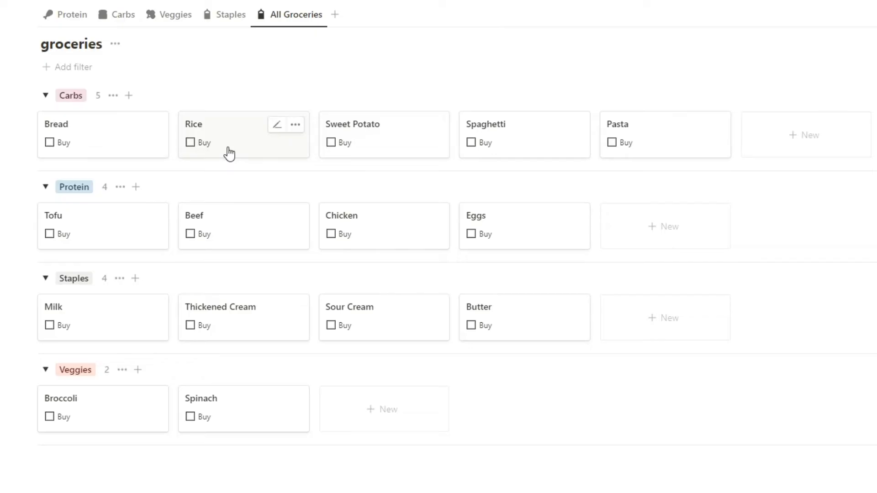
Step: Mark Rice, Chicken, Thickened Cream and Broccoli as Buy in the All Groceries view
left_click(191, 143)
left_click(331, 233)
left_click(191, 325)
left_click(49, 417)
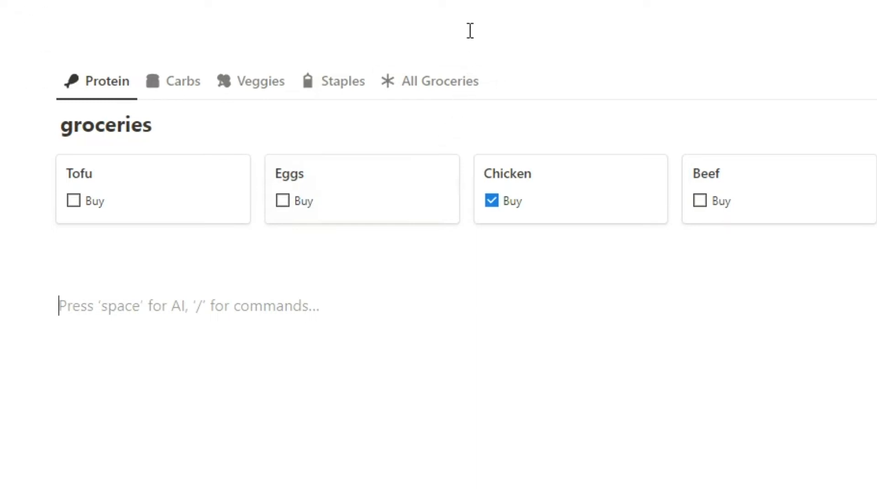
Step: Embed a sub-page named Shopping with a shopping cart icon directly under the page title
scroll(252, 335, "up", 5)
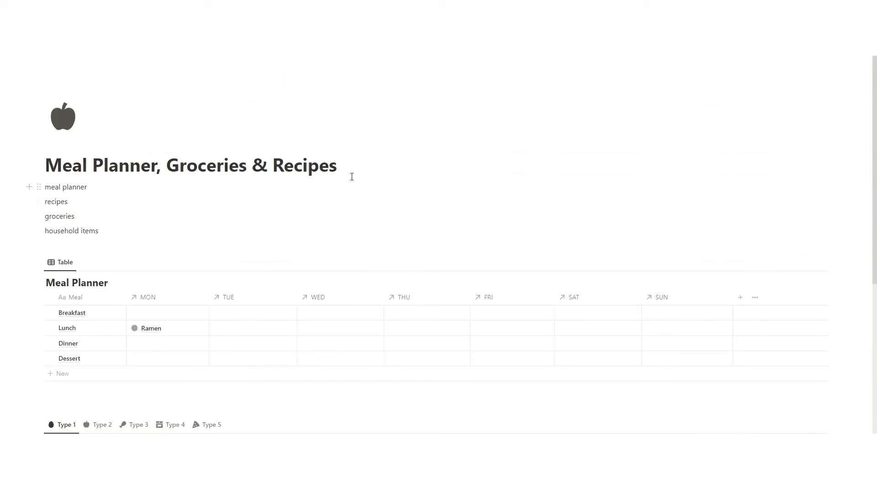
left_click(352, 177)
key("Return")
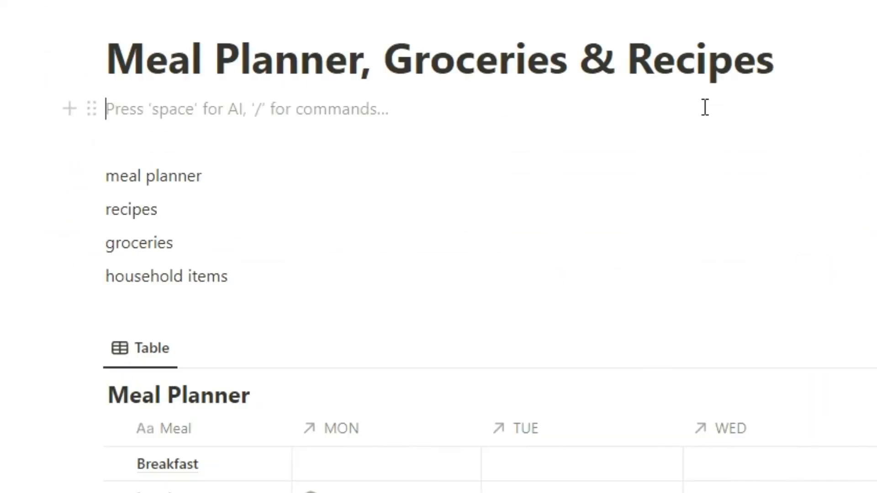
type("/")
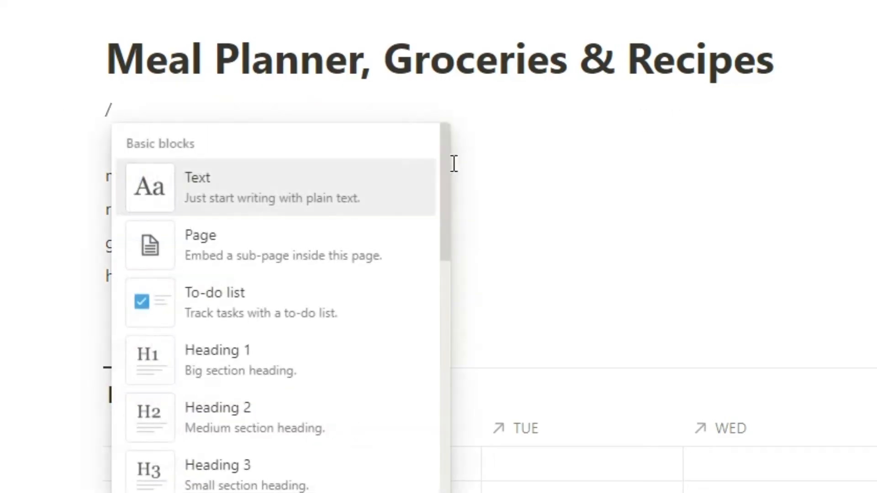
left_click(337, 235)
type("Shopping")
key("Return")
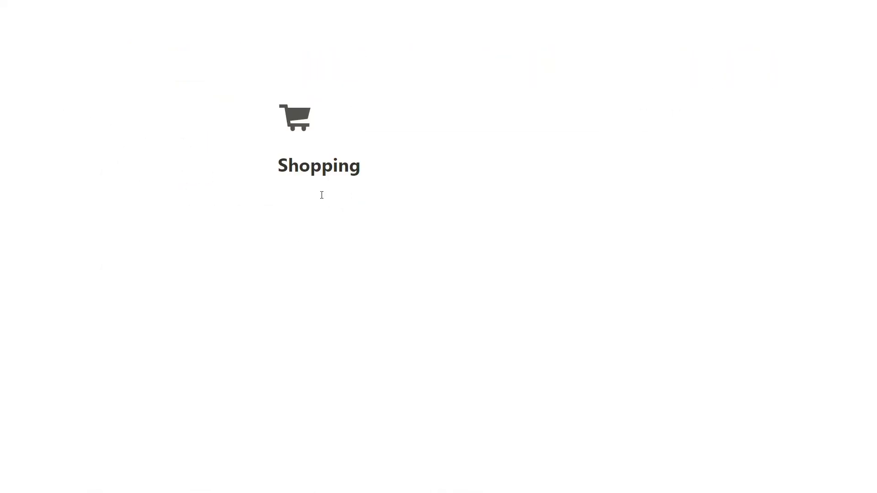
Step: Insert a linked view of the groceries database on the Shopping page, using its All Groceries view
left_click(164, 48)
scroll(239, 253, "down", 8)
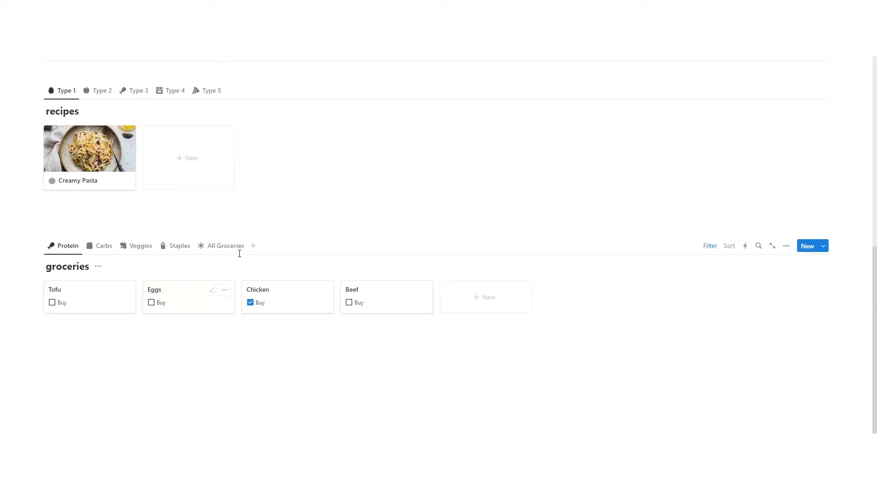
scroll(244, 242, "up", 1)
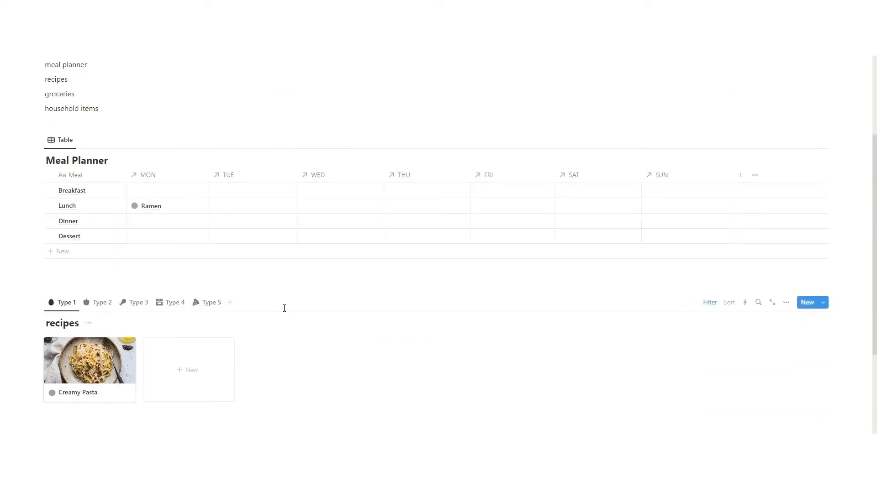
scroll(284, 308, "up", 3)
left_click(96, 192)
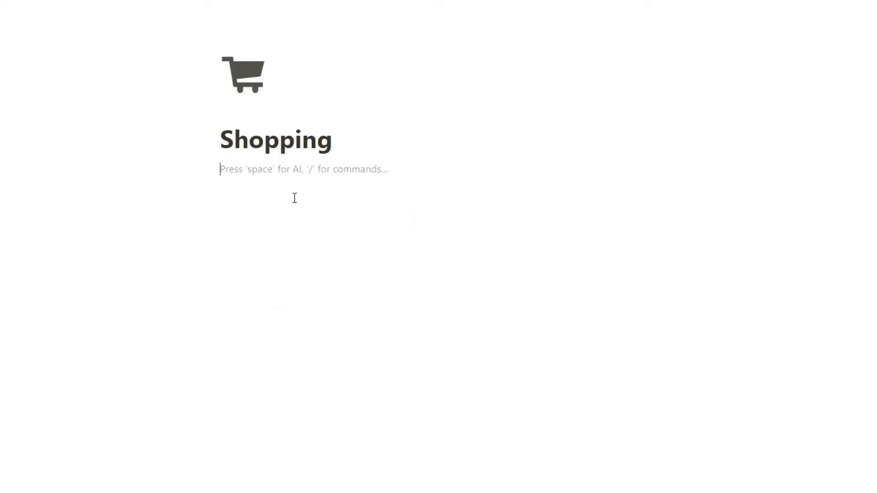
type("/da")
left_click(323, 275)
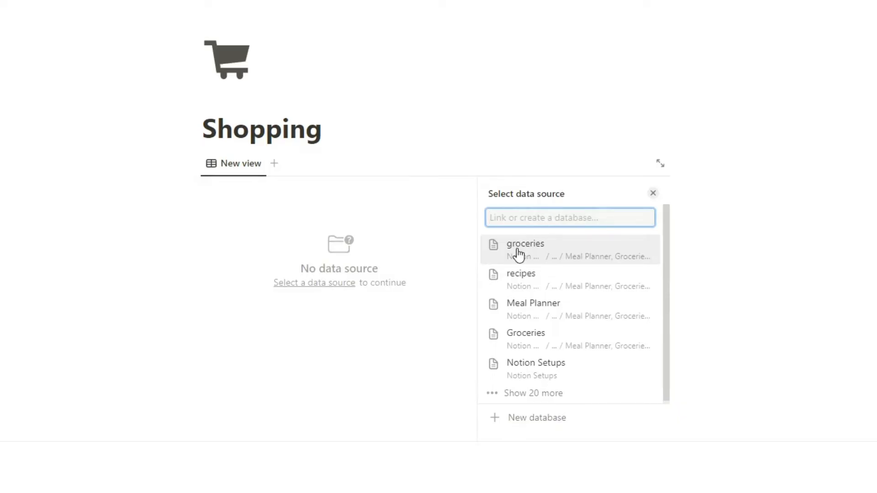
left_click(557, 248)
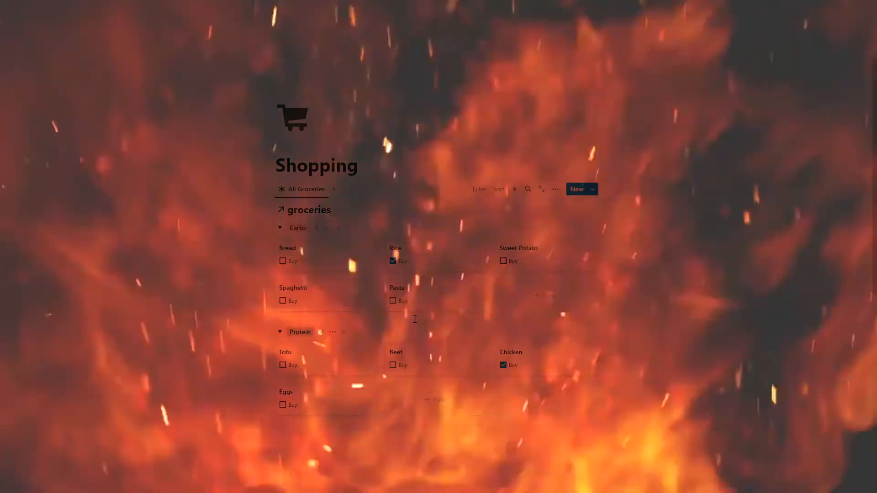
Step: Switch the linked All Groceries view on the Shopping page to the Table layout and remove its grouping
scroll(430, 327, "down", 1)
left_click(556, 144)
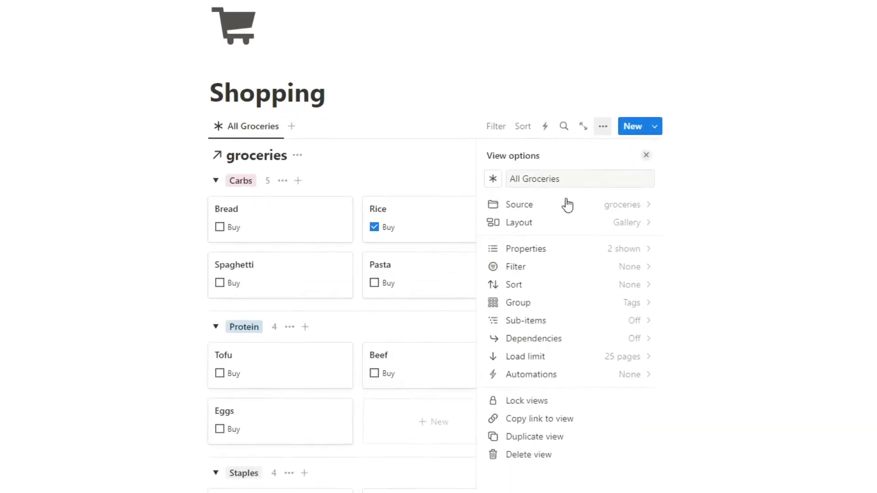
left_click(605, 246)
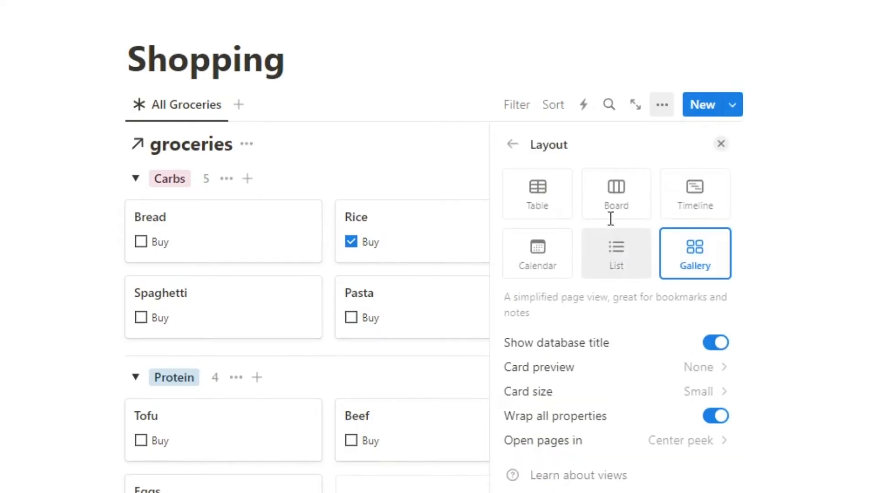
left_click(530, 199)
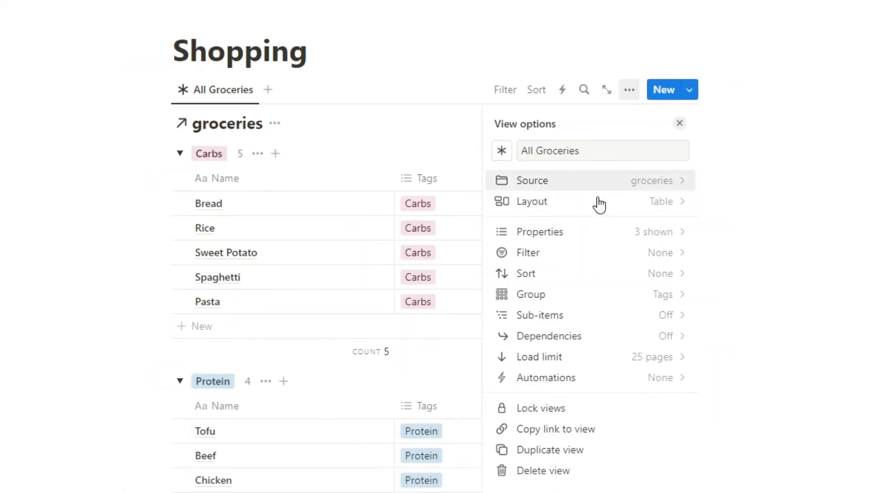
left_click(577, 295)
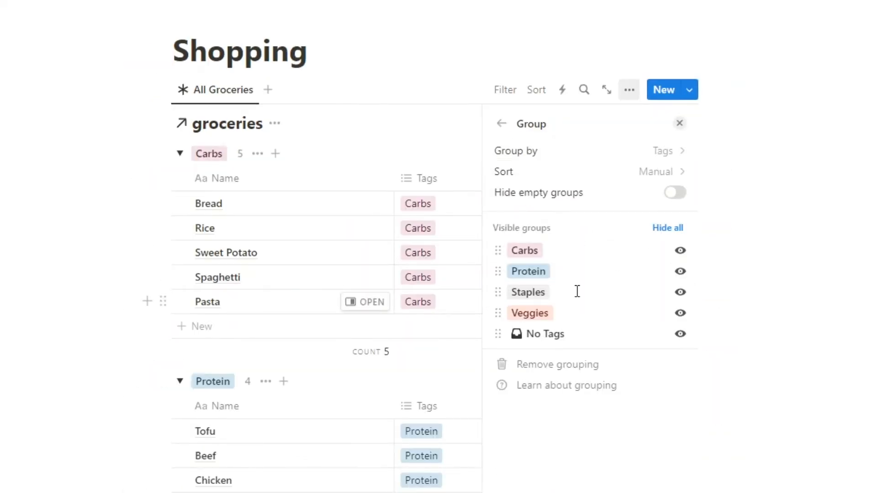
left_click(545, 365)
left_click(146, 222)
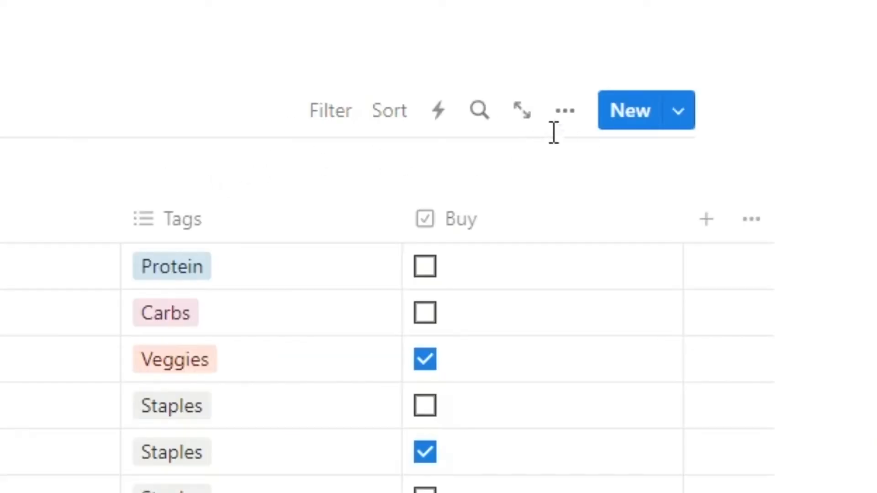
Step: Hide the database title of the groceries table on the Shopping page
left_click(566, 111)
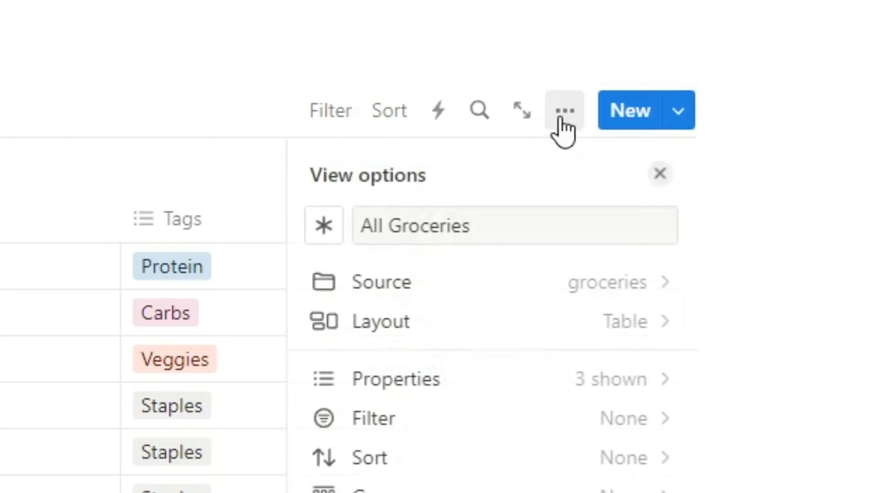
left_click(507, 330)
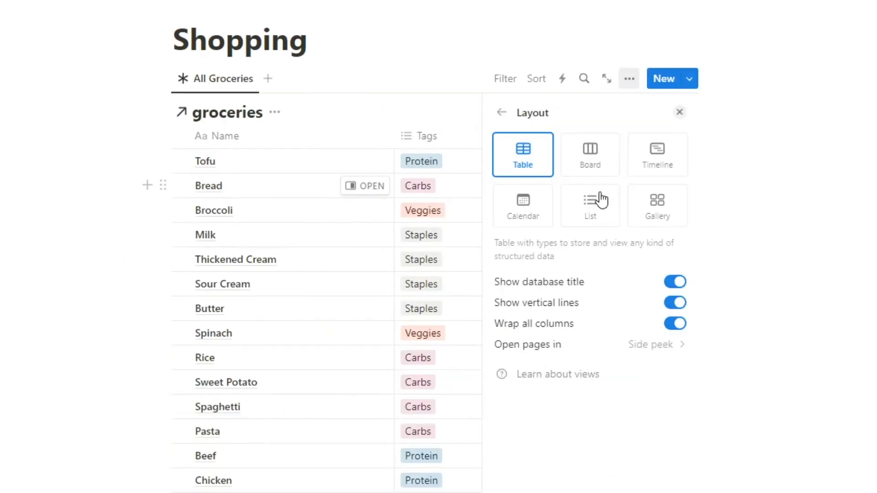
left_click(675, 281)
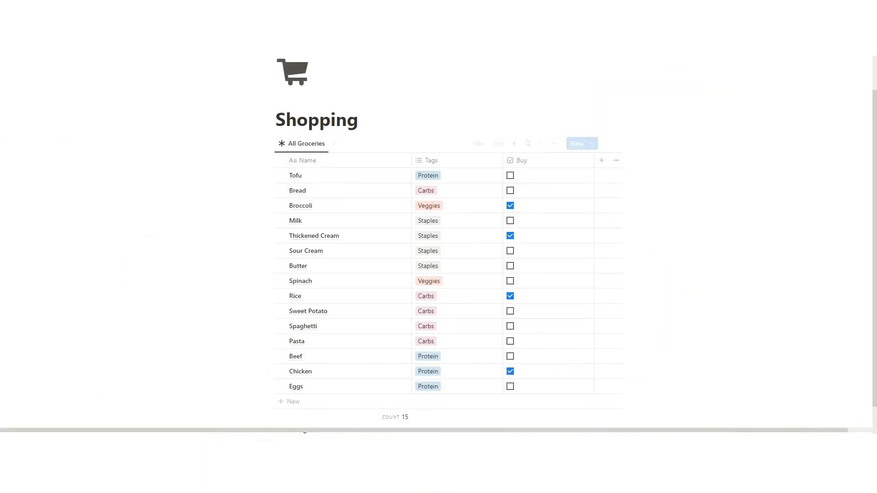
Step: Narrow the Buy column and move it in front of the Name column
left_click_drag(592, 160, 549, 159)
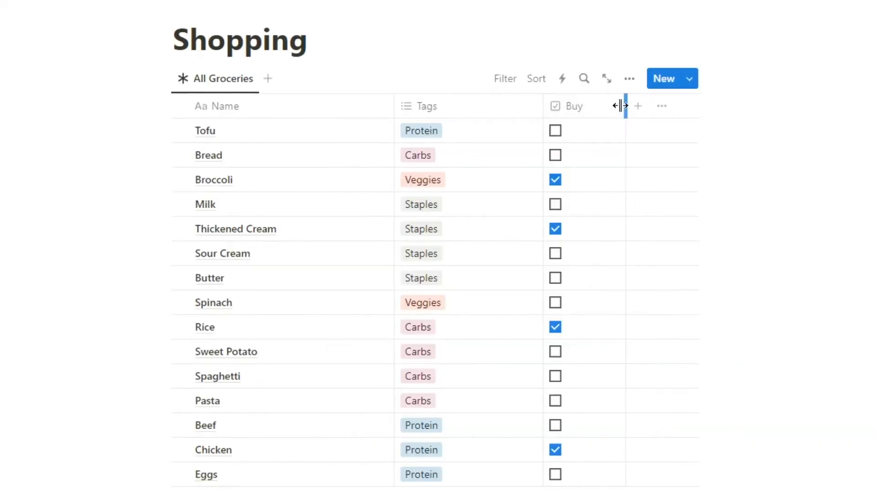
left_click_drag(603, 106, 185, 104)
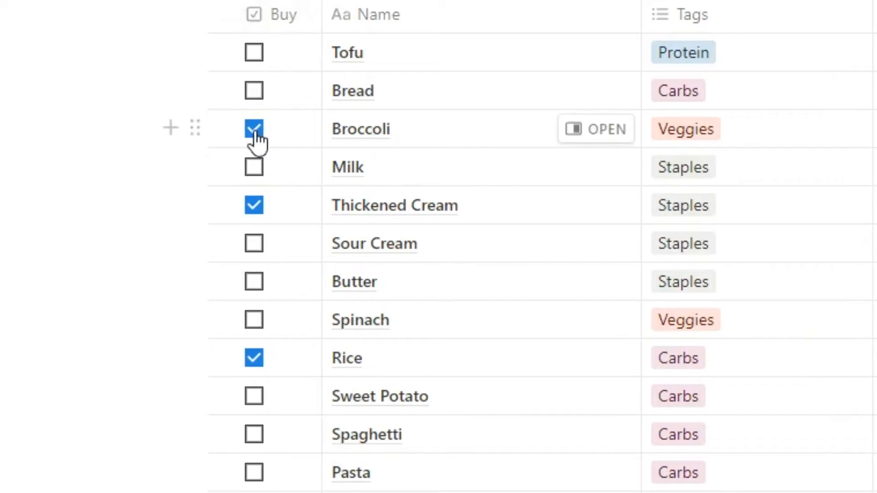
Step: Add an advanced filter to the groceries table so that it shows only items where Buy is Checked
left_click(417, 70)
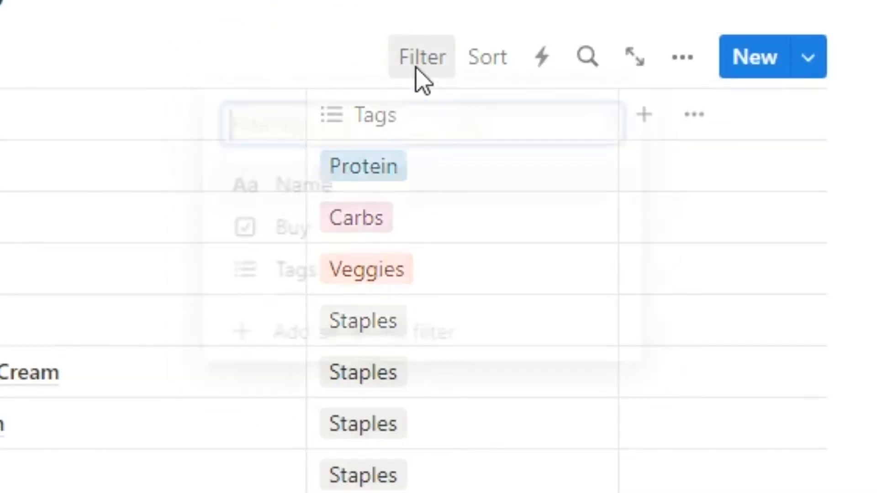
left_click(323, 348)
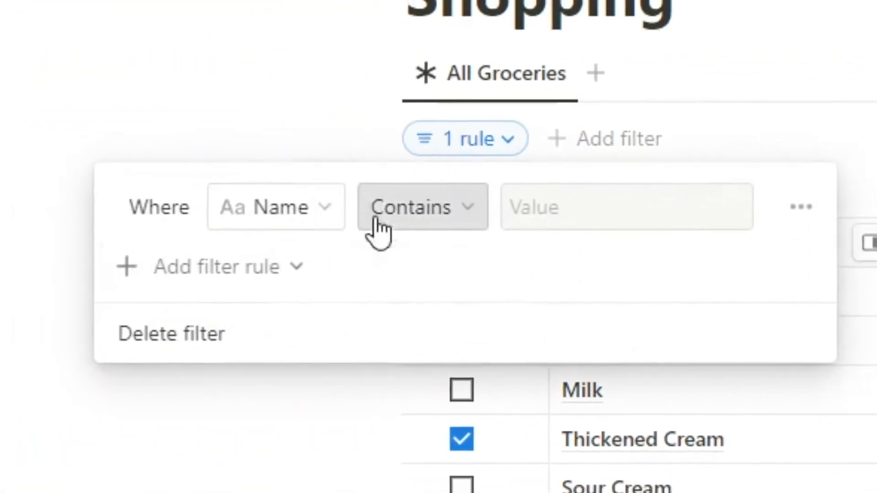
left_click(322, 215)
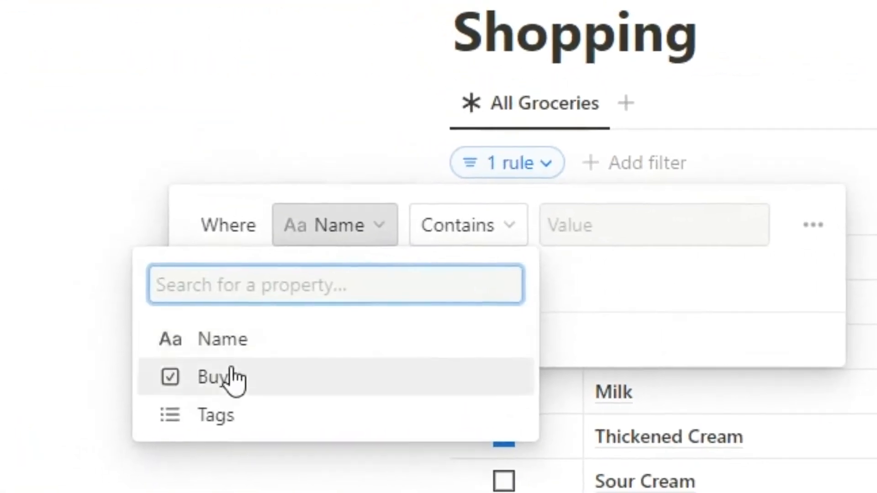
left_click(238, 377)
left_click(623, 230)
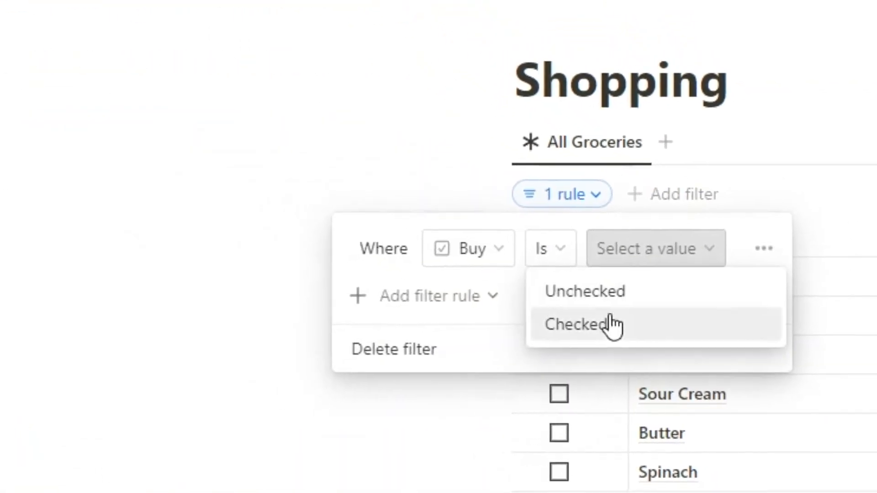
left_click(574, 315)
left_click(249, 485)
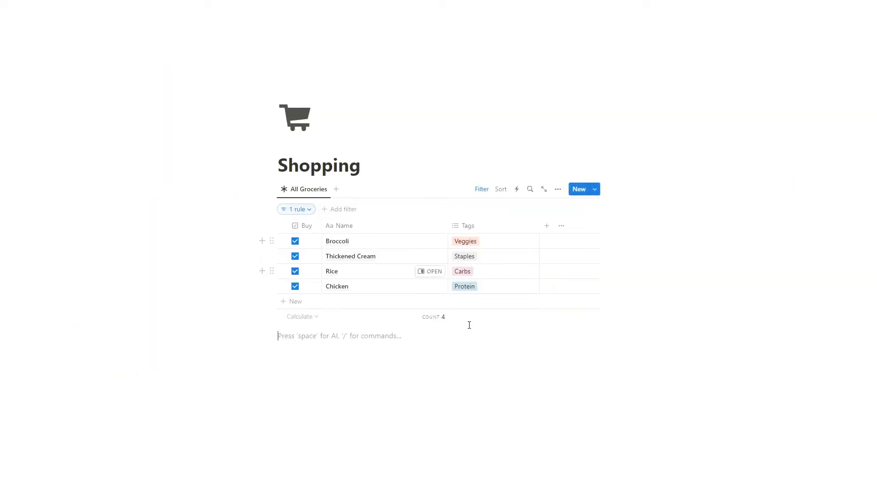
left_click(493, 227)
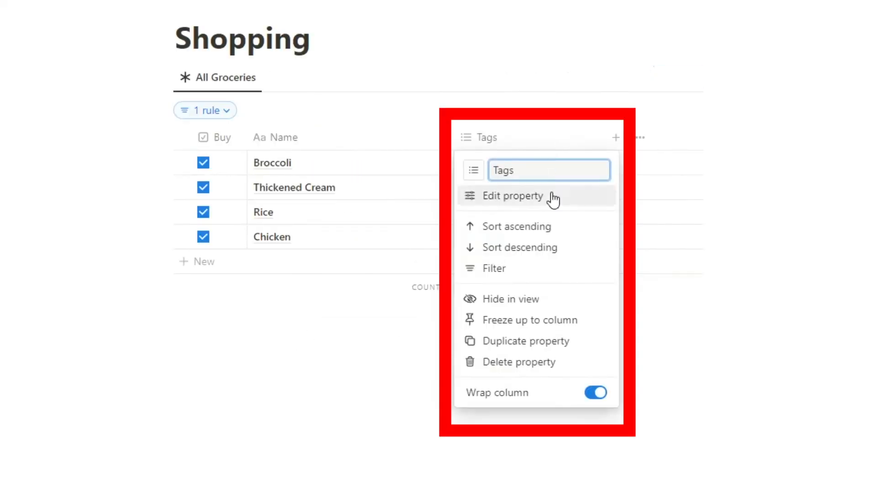
left_click(209, 300)
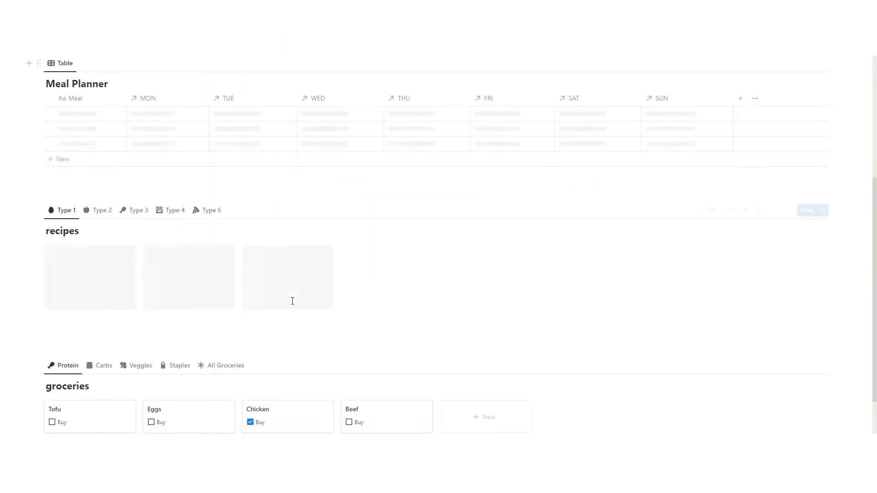
scroll(294, 306, "down", 3)
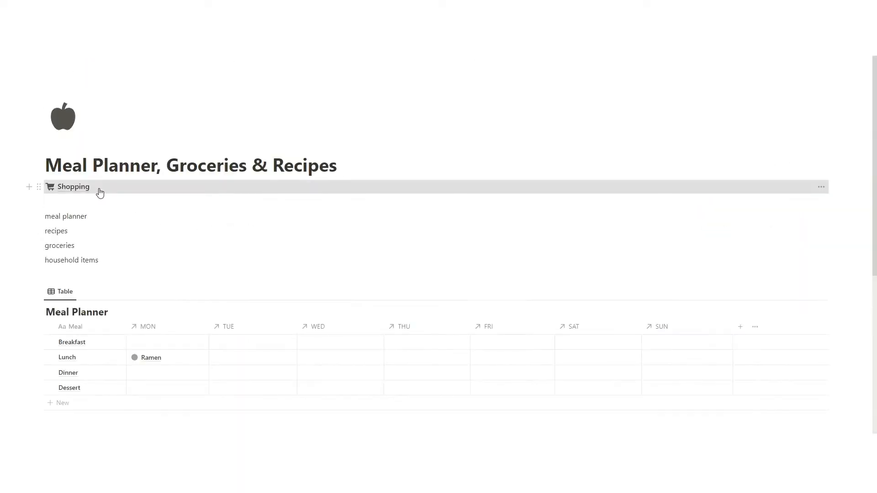
left_click(98, 190)
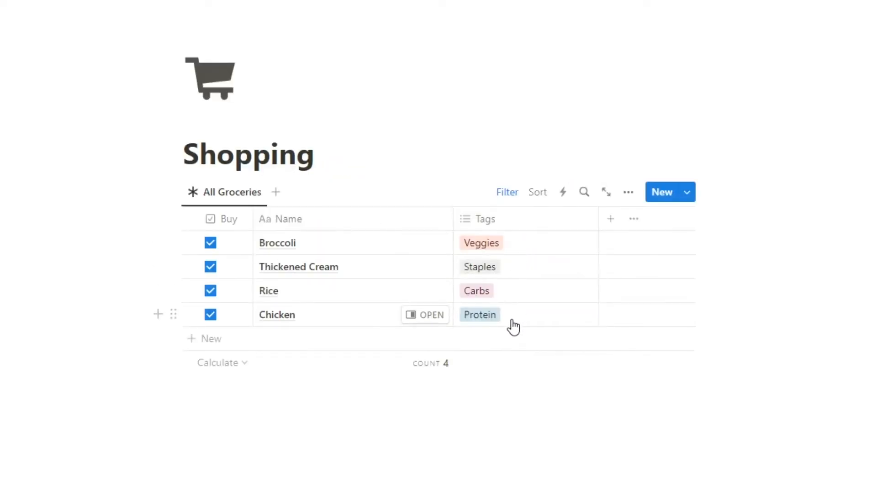
Step: Hide the Tags column in the Shopping page's groceries table
left_click(513, 224)
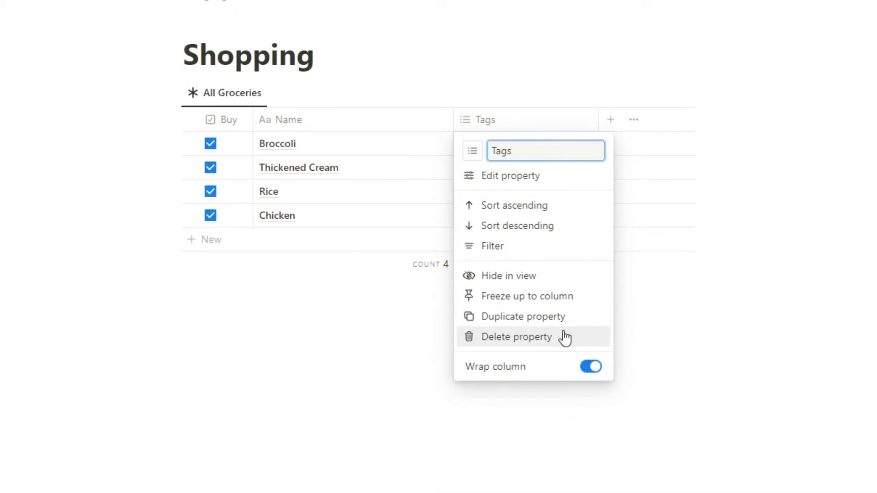
left_click(548, 280)
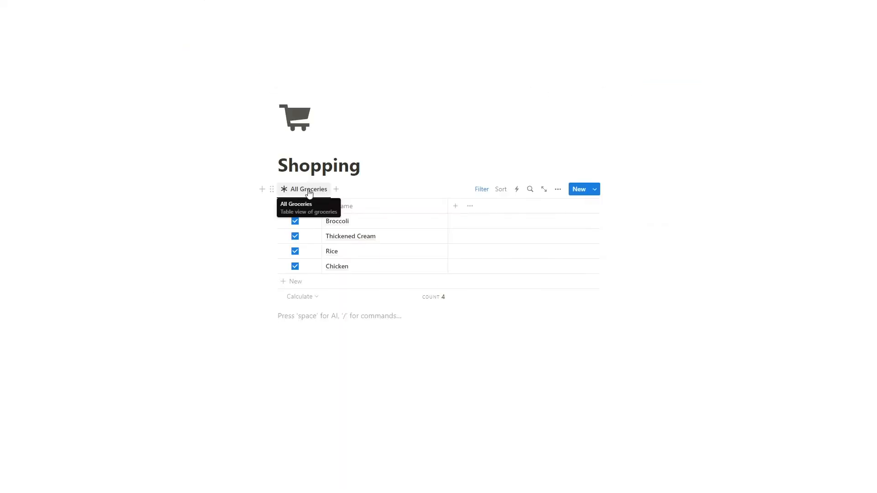
Step: Rename the All Groceries view on the Shopping page to Shopping List
left_click(306, 193)
left_click(307, 206)
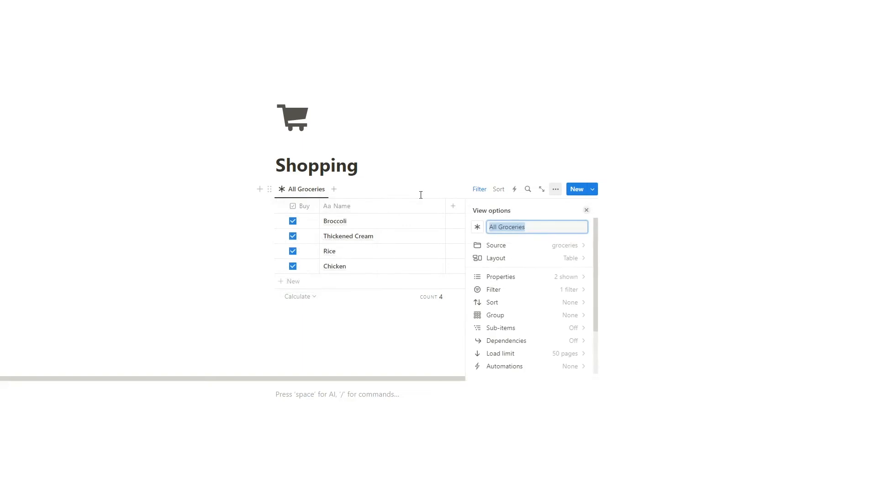
type("Shopping Lis")
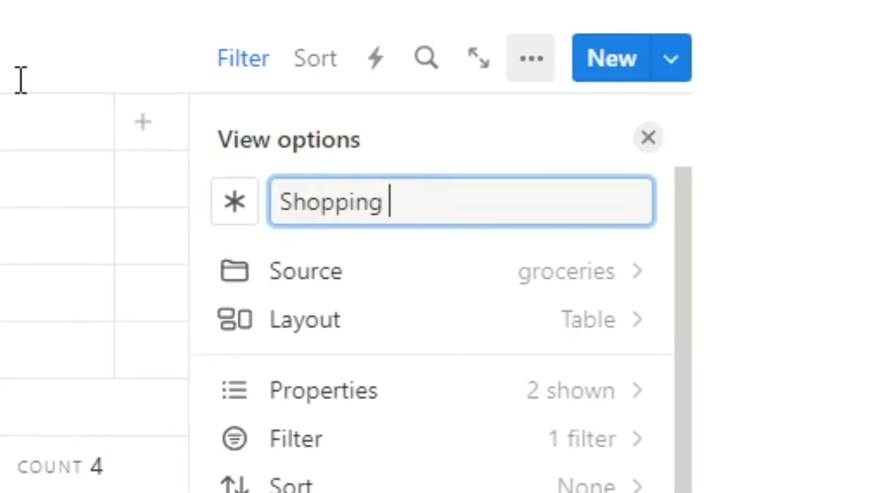
type("t")
left_click(648, 138)
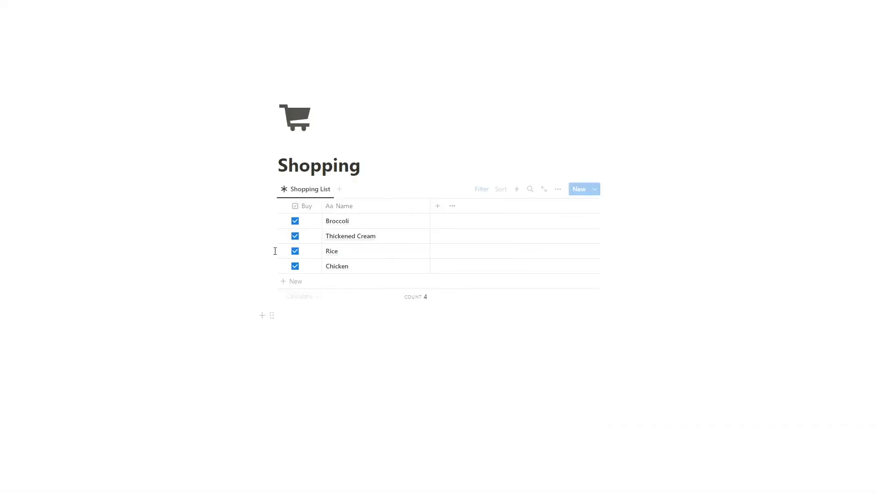
Step: Clear the Buy checkbox for Broccoli in the Shopping List view
left_click(295, 221)
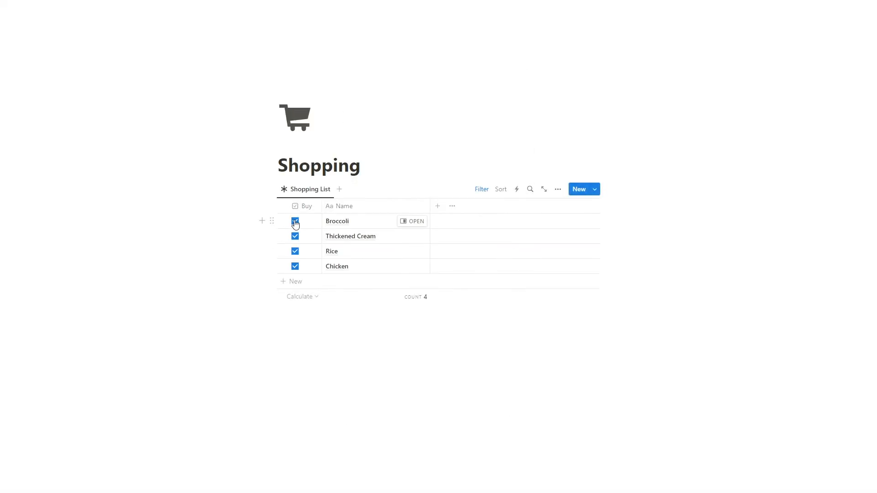
left_click(306, 363)
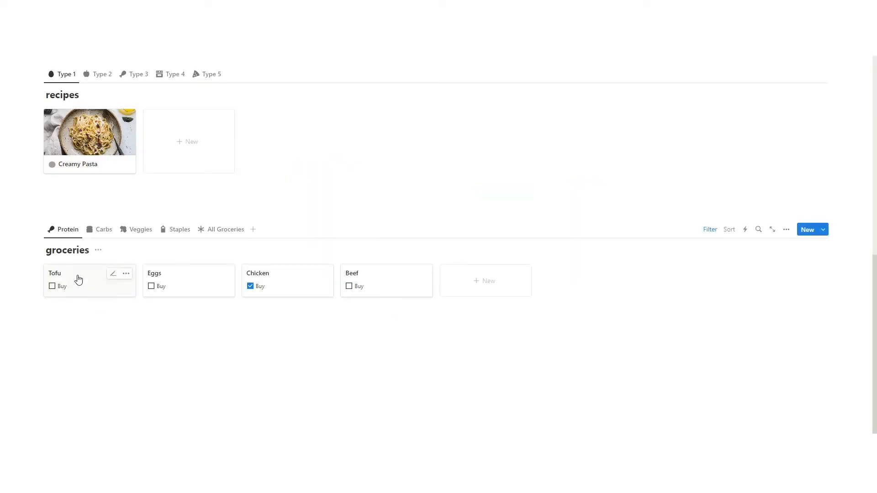
Step: Add a Select property named Shop to the Tofu grocery item and assign it a new option called Shop 1
left_click(78, 279)
left_click(301, 190)
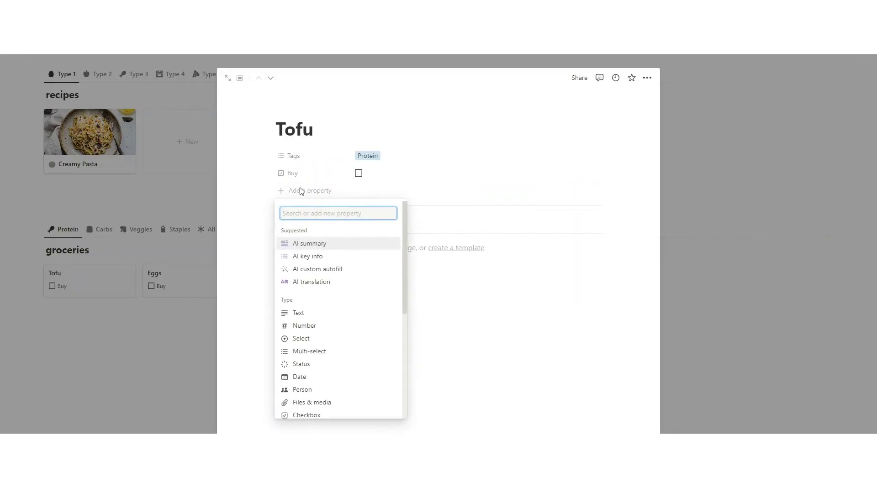
left_click(319, 338)
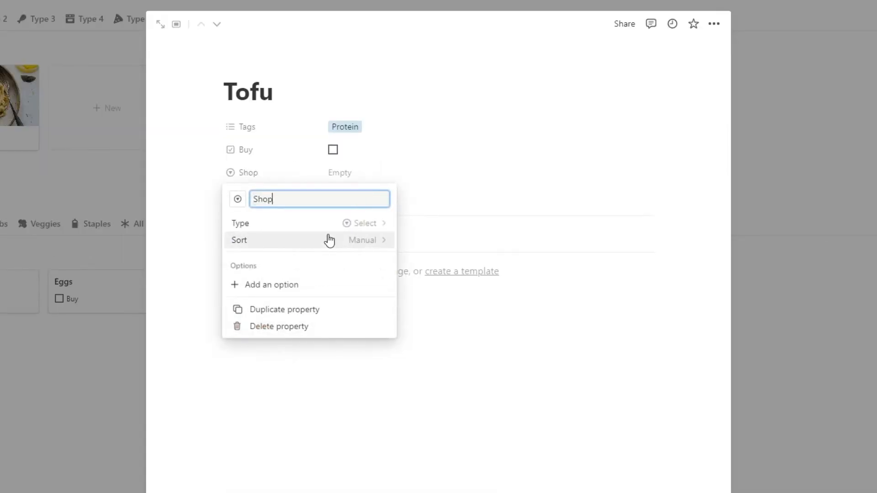
left_click(349, 168)
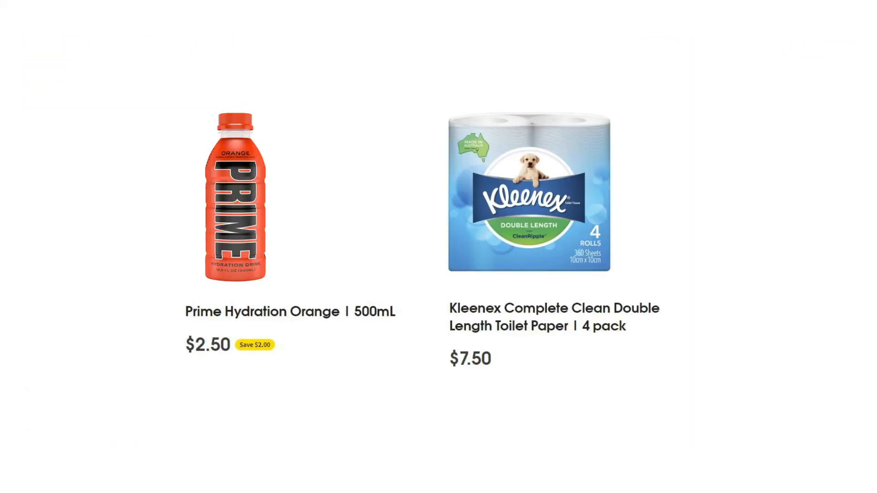
type("Shop 1")
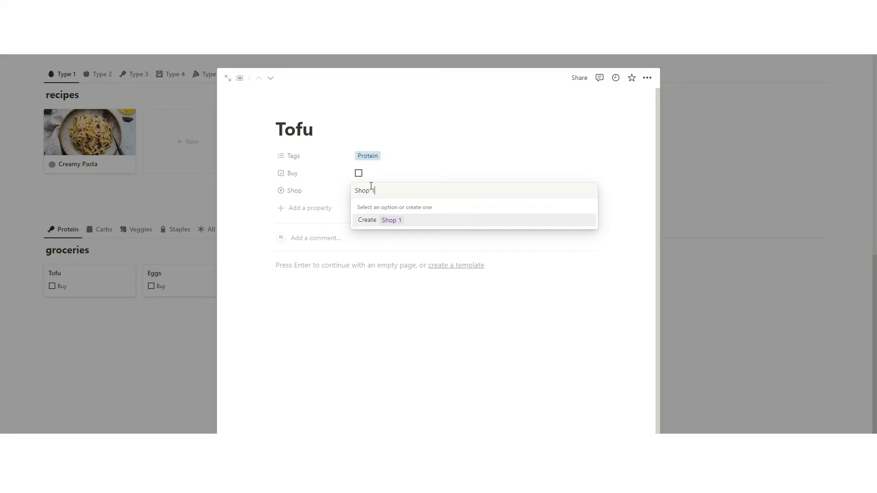
key("Return")
left_click(122, 366)
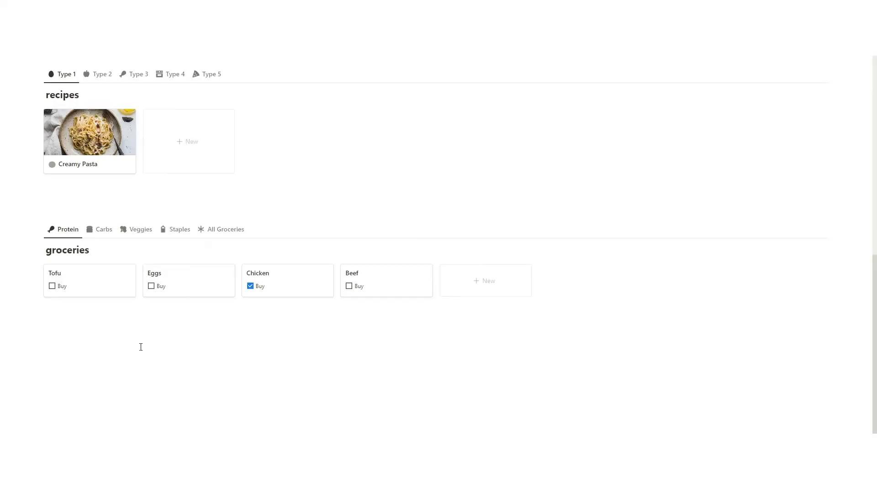
Step: Assign Eggs to a new Shop option called Shop 2 and Chicken to a new option called Shop 3
left_click(171, 286)
left_click(364, 196)
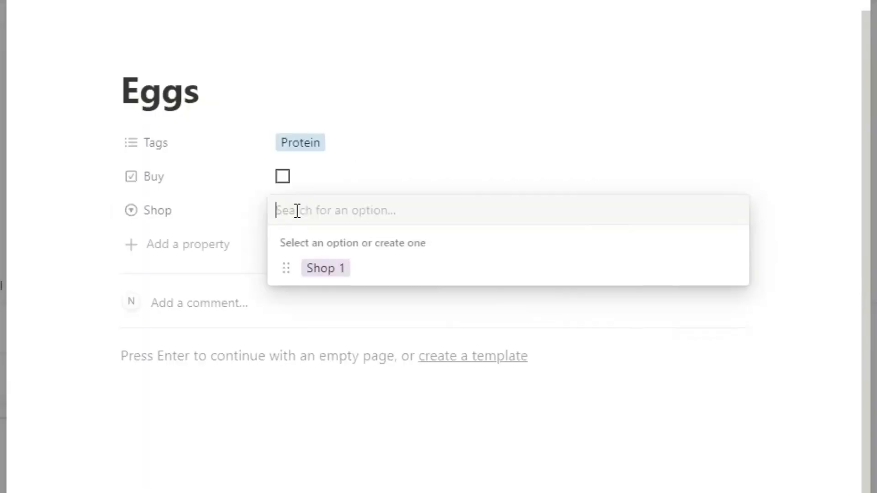
type("Shop 2")
key("Return")
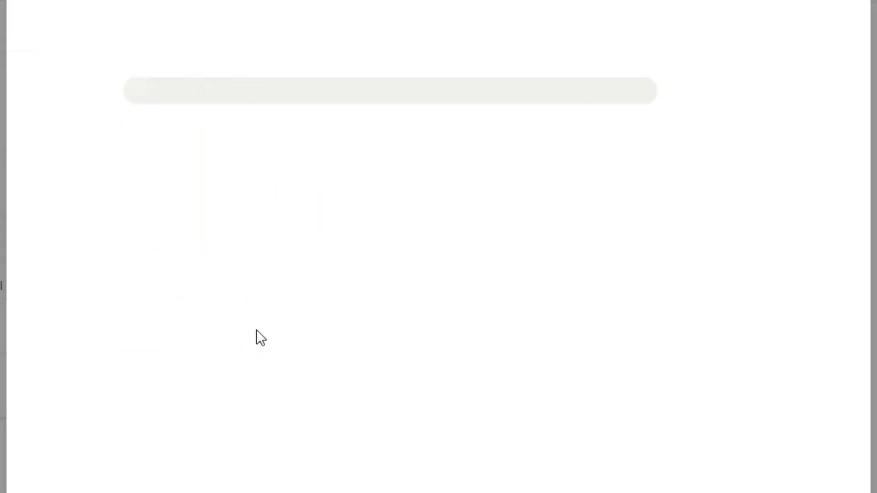
left_click(287, 210)
type("S")
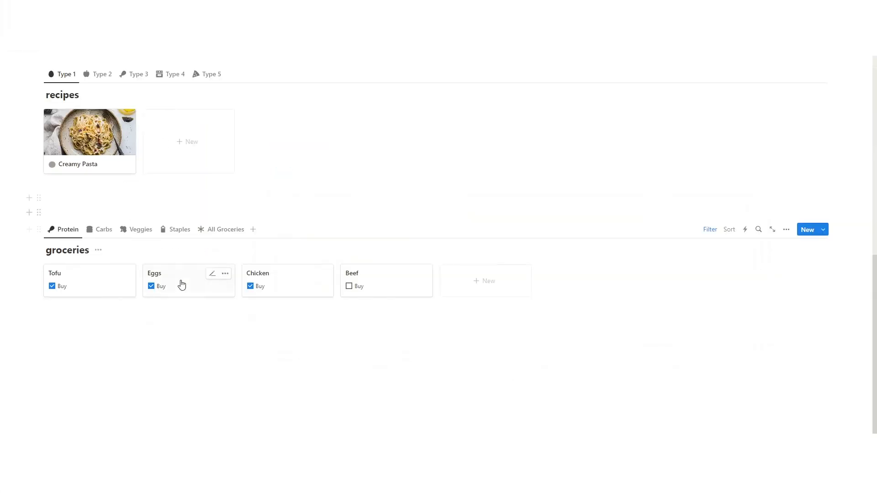
Step: Open the Rice item from the Carbs groceries view and open its Shop property
left_click(103, 230)
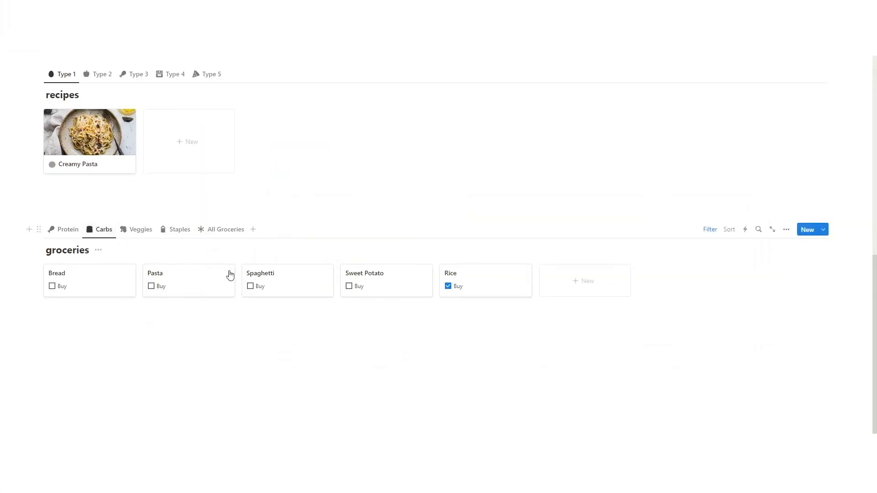
left_click(462, 274)
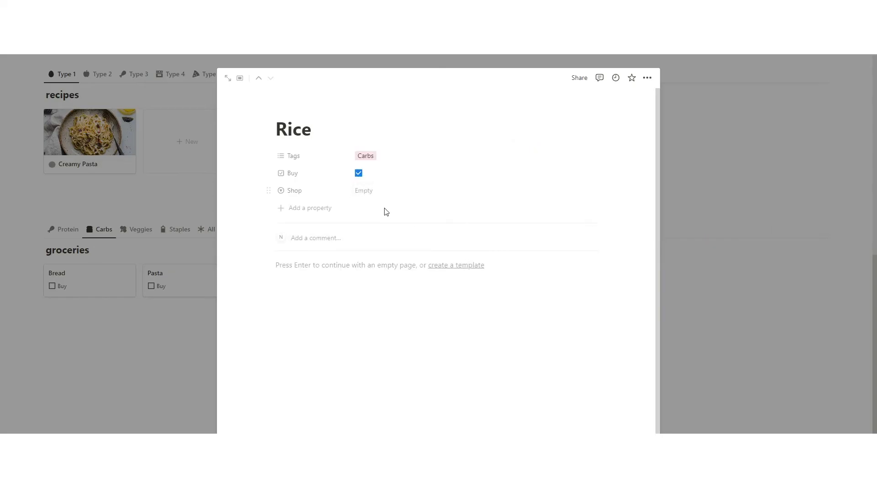
left_click(369, 195)
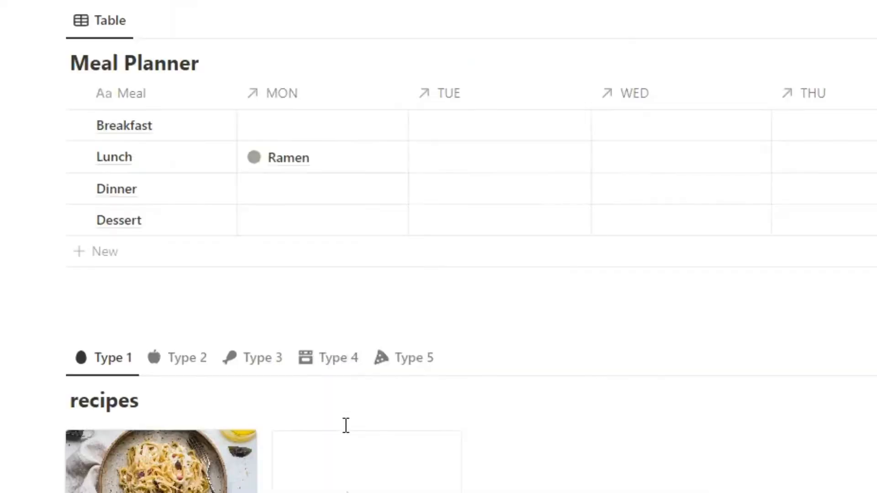
Step: Duplicate the Shopping List view on the Shopping page and name the copy Shops
scroll(344, 425, "up", 5)
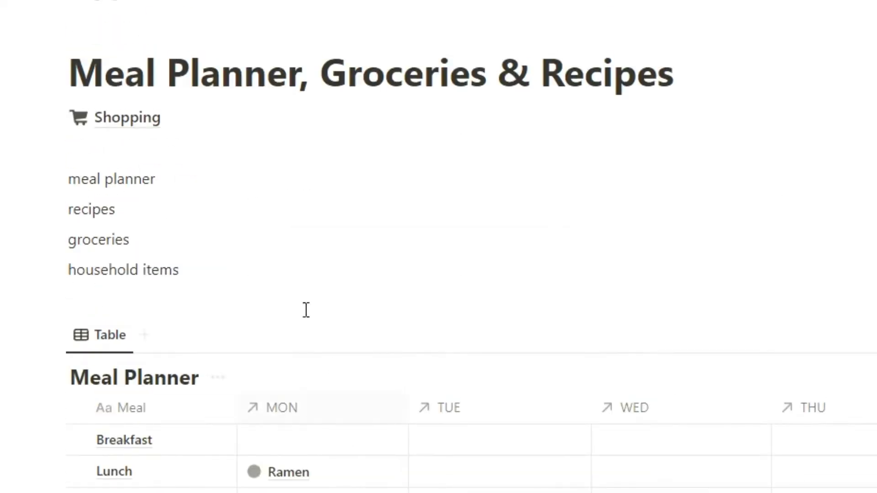
left_click(149, 129)
left_click(323, 196)
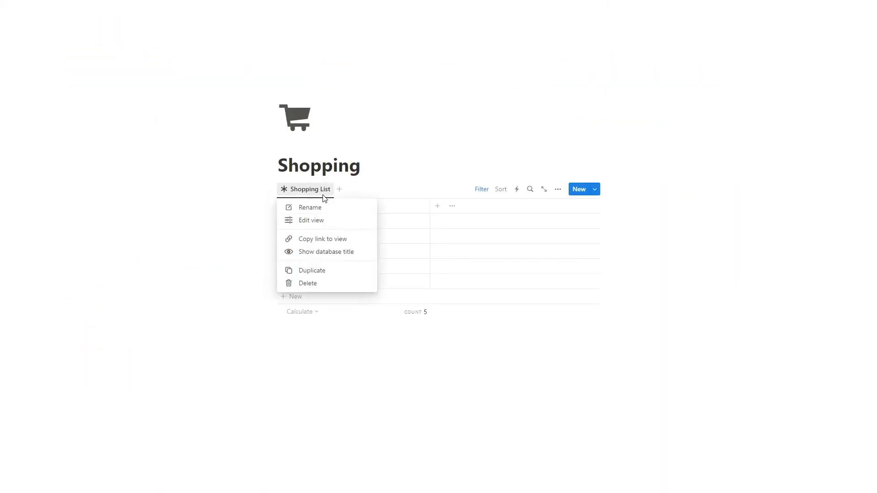
left_click(322, 271)
type("Shops")
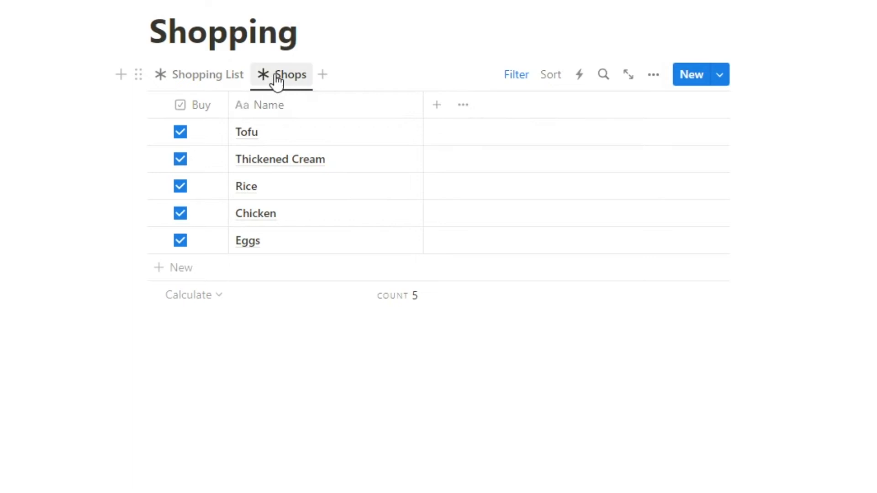
Step: Group the items in the Shops view by the Shop property
left_click(653, 79)
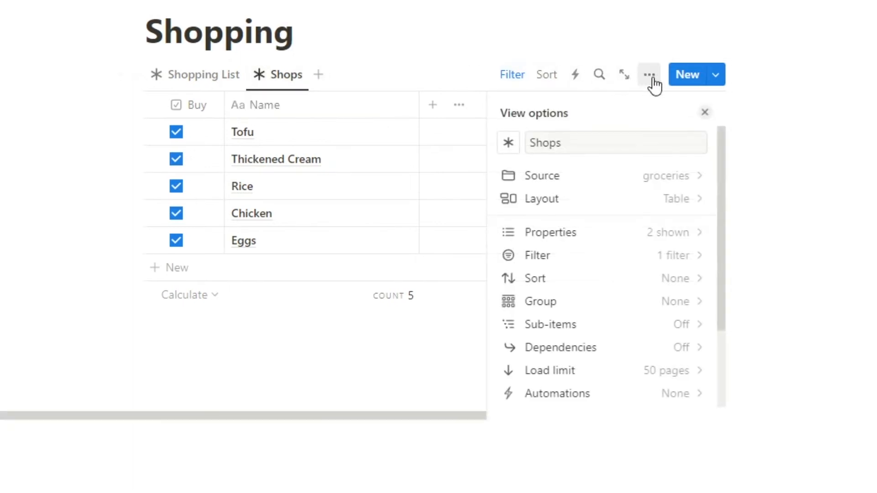
left_click(595, 301)
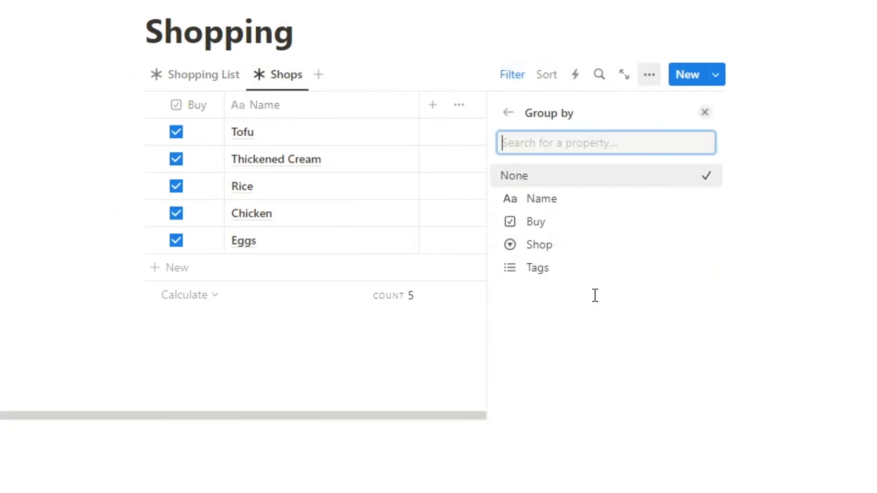
left_click(573, 246)
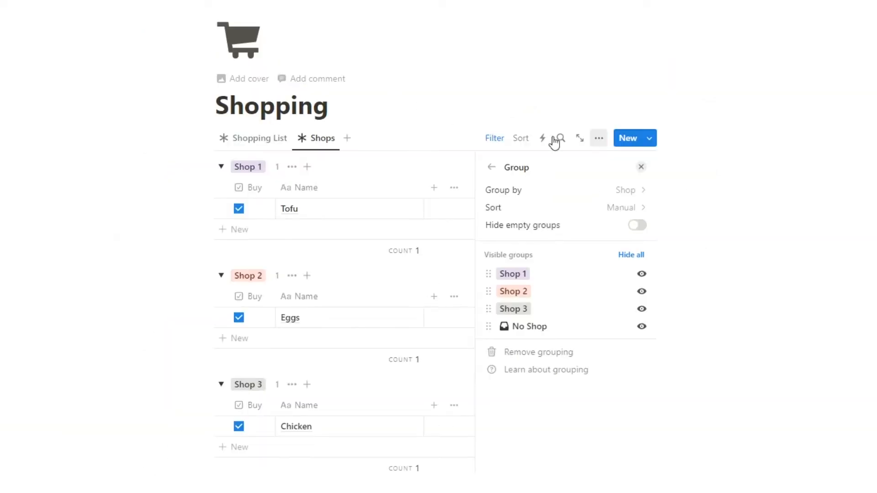
left_click(705, 112)
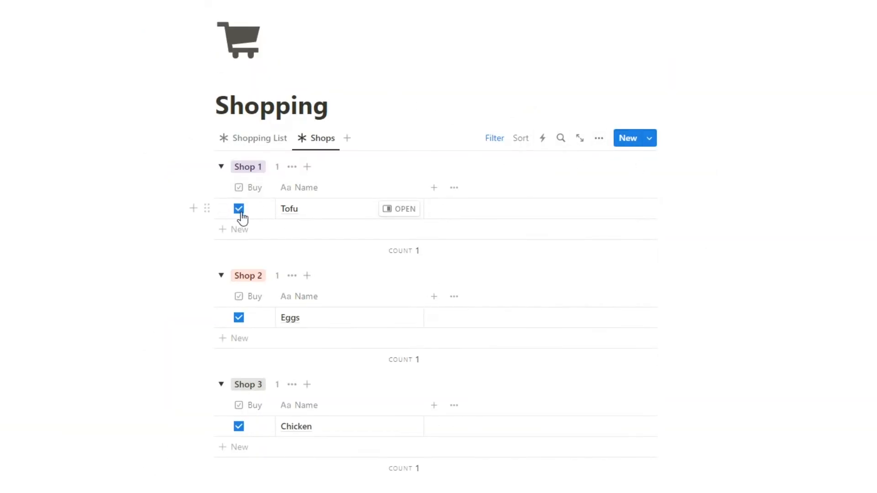
Step: Move the No Shop group above Shop 1 in the Shops view's group order
scroll(251, 183, "down", 3)
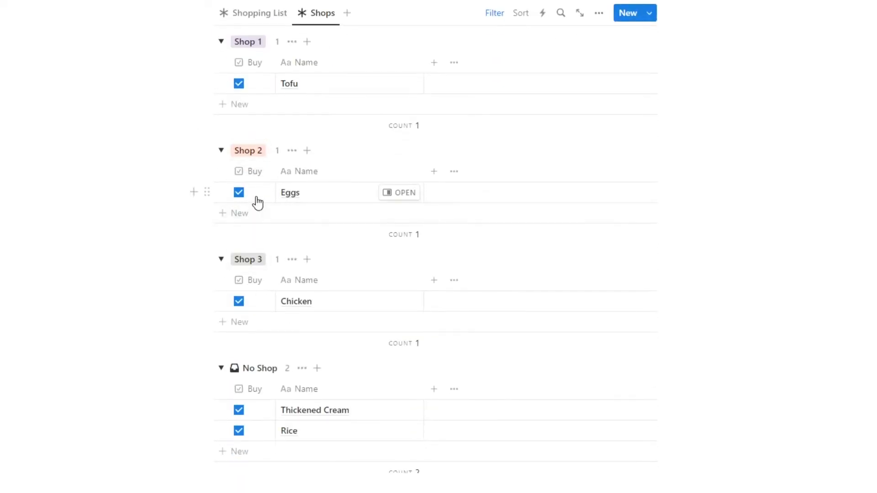
scroll(257, 201, "down", 3)
mouse_move(258, 244)
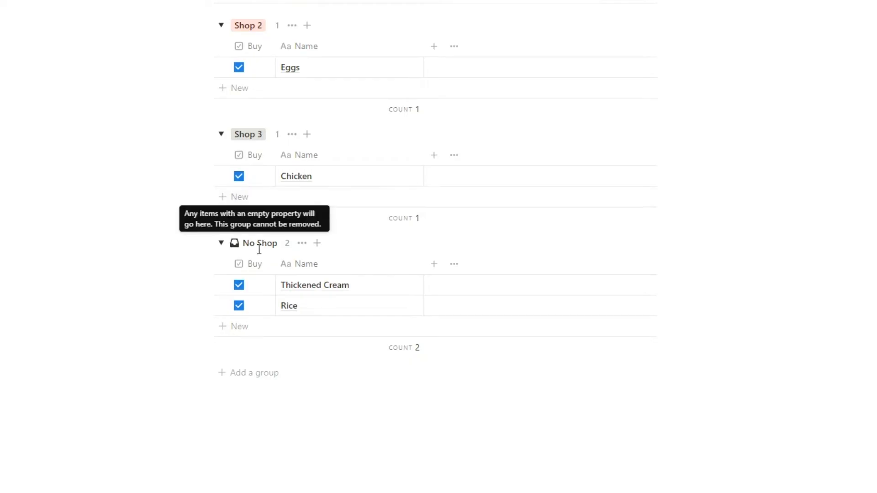
scroll(242, 358, "up", 3)
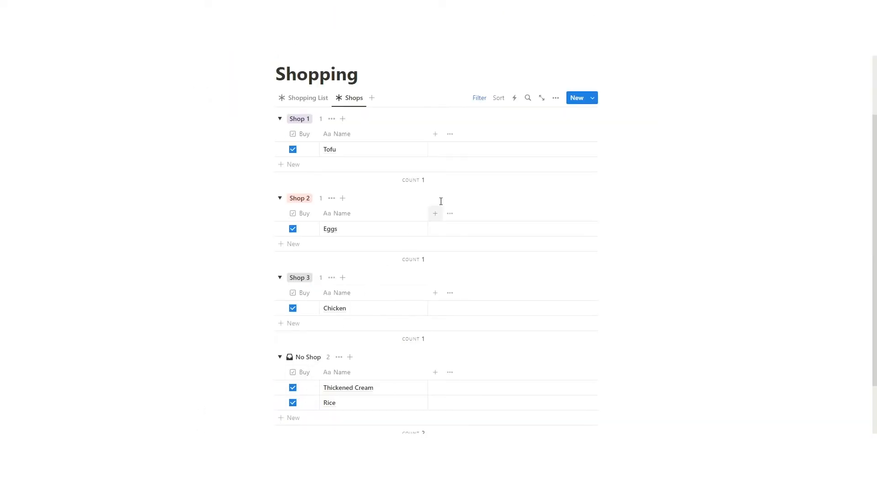
left_click(555, 98)
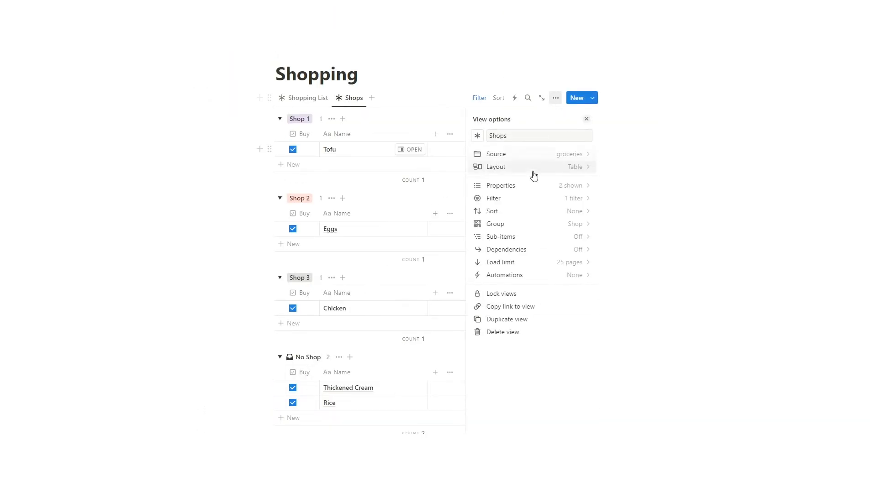
left_click(521, 225)
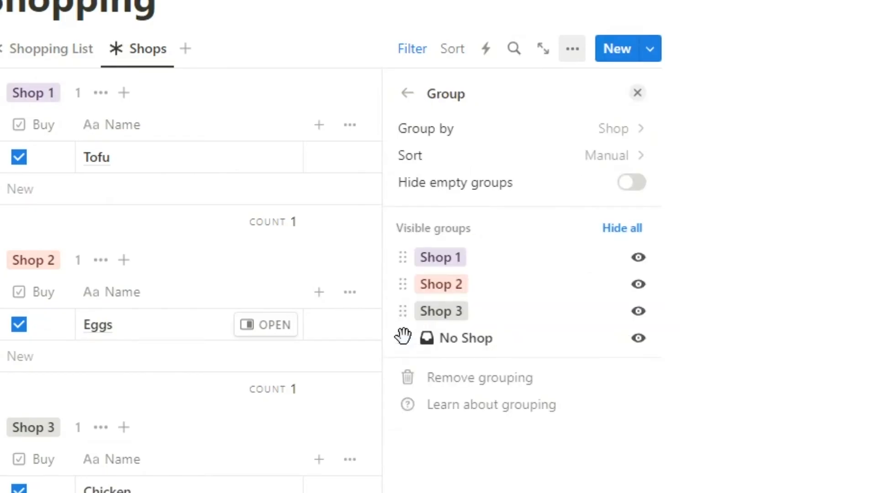
left_click_drag(403, 336, 402, 257)
left_click(586, 120)
scroll(400, 167, "up", 1)
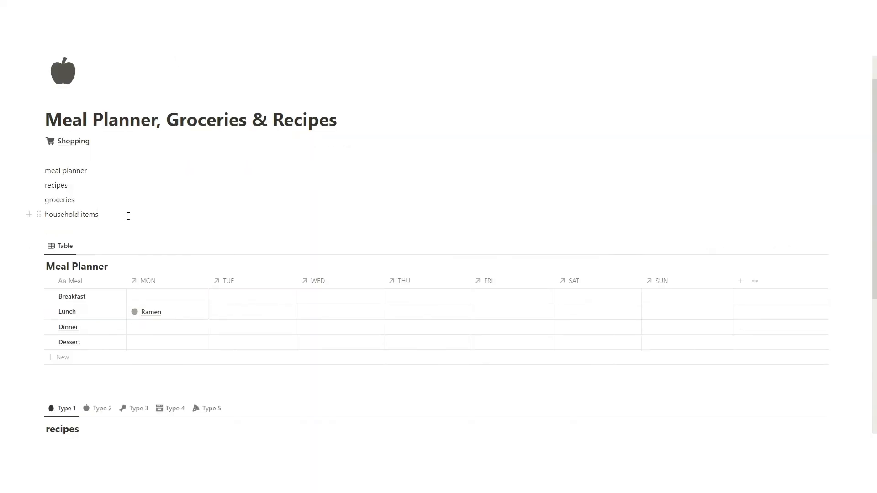
Step: Create a new template for the recipes database, with a light gray circle icon and the title "new"
scroll(128, 216, "down", 4)
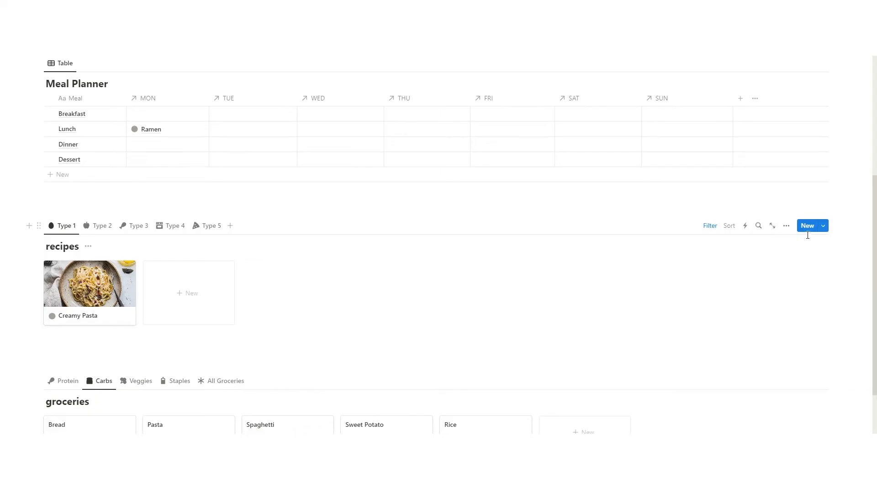
left_click(823, 226)
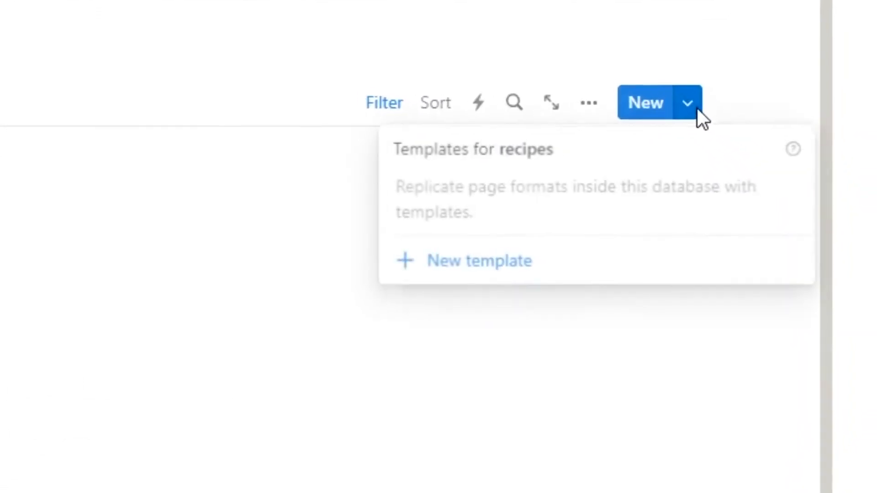
left_click(456, 267)
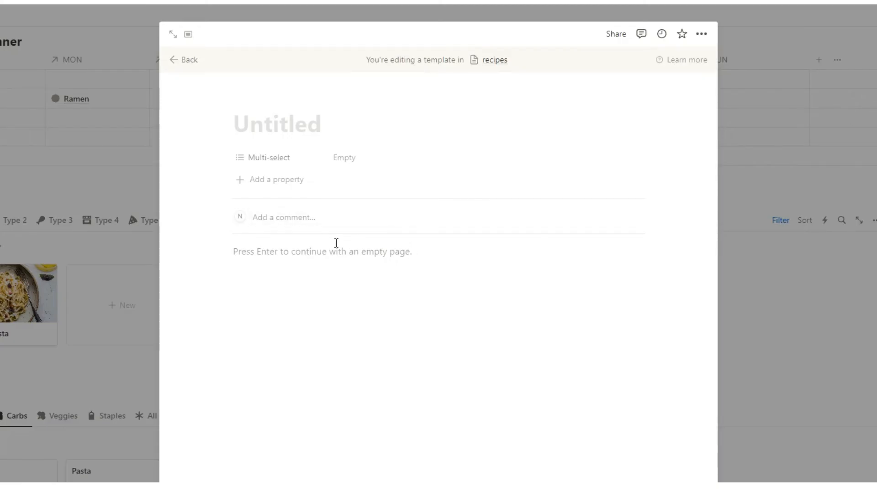
left_click(249, 185)
left_click(256, 152)
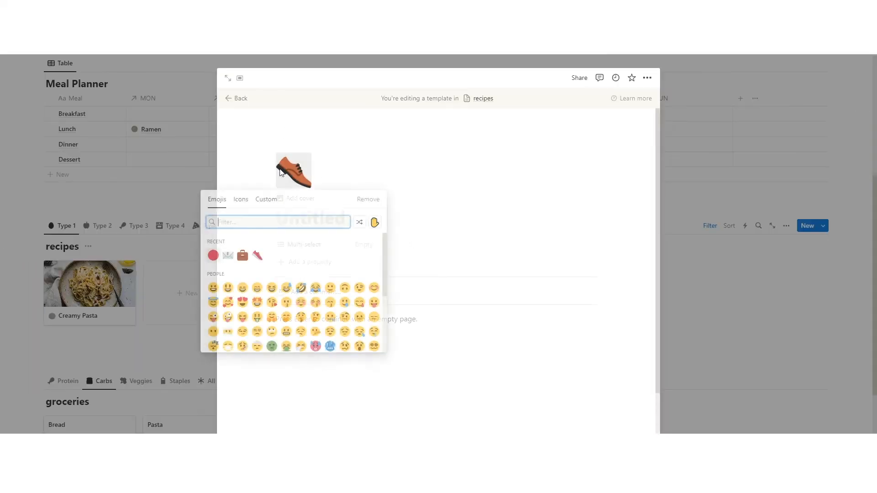
left_click(241, 202)
mouse_move(305, 258)
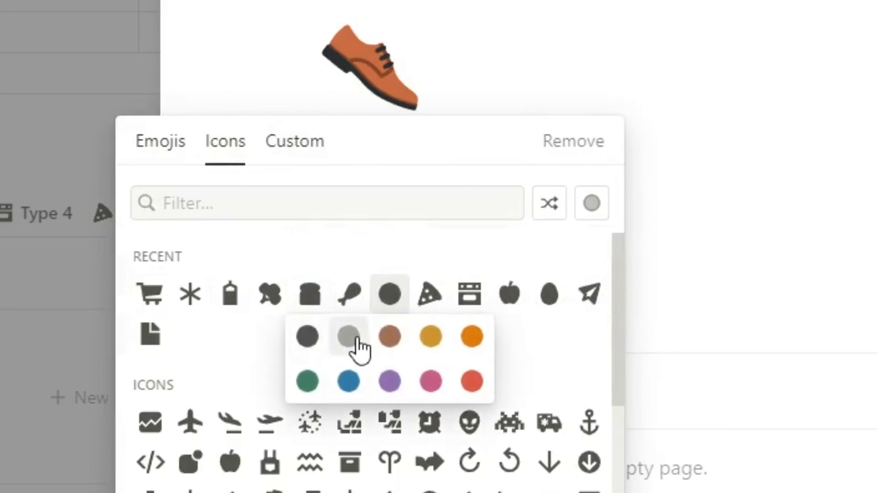
left_click(357, 341)
type("new")
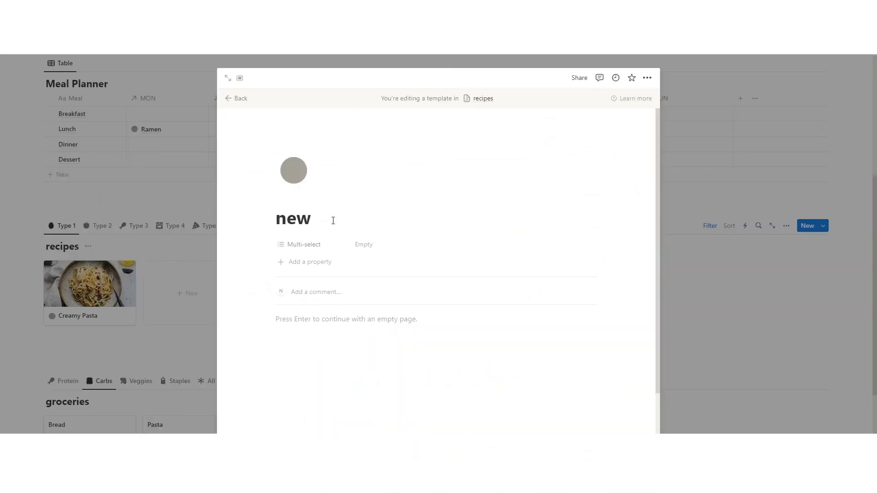
Step: Add Directions, Serves, Prep Time and Ingredients sections to the recipe template, each underlined by a divider, and close it
left_click(308, 329)
type("Directions")
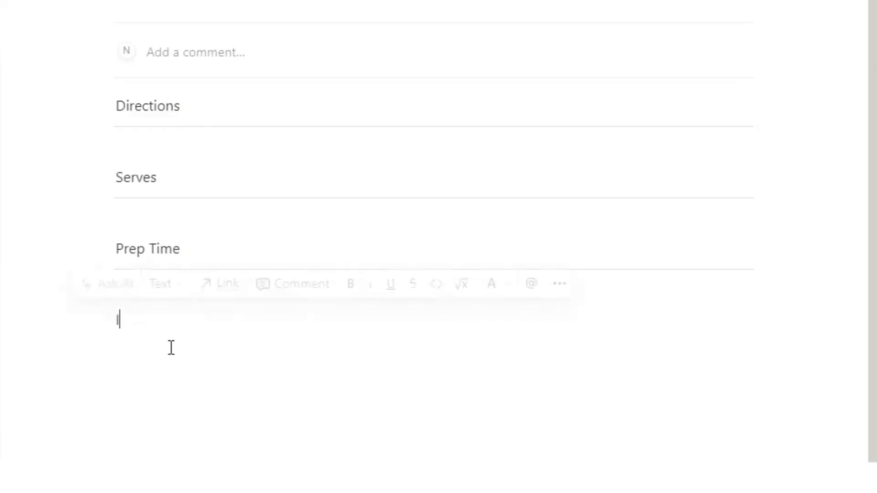
type("Ingredients")
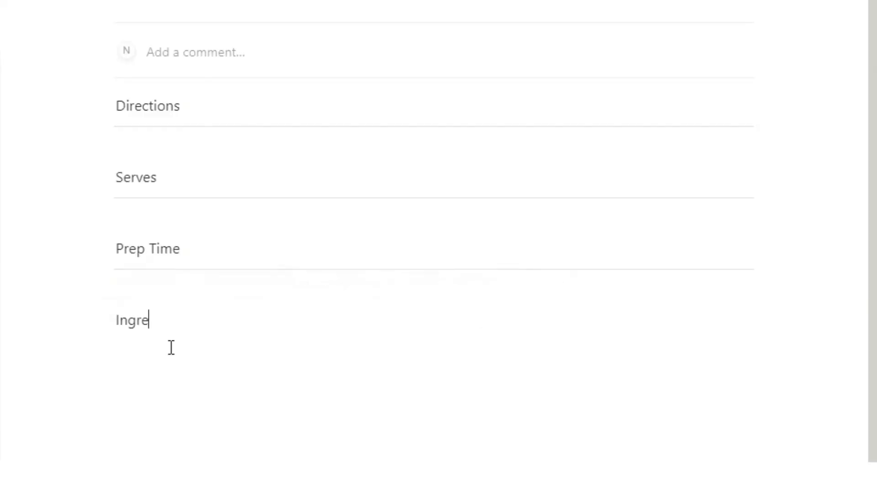
key("Return")
type("/")
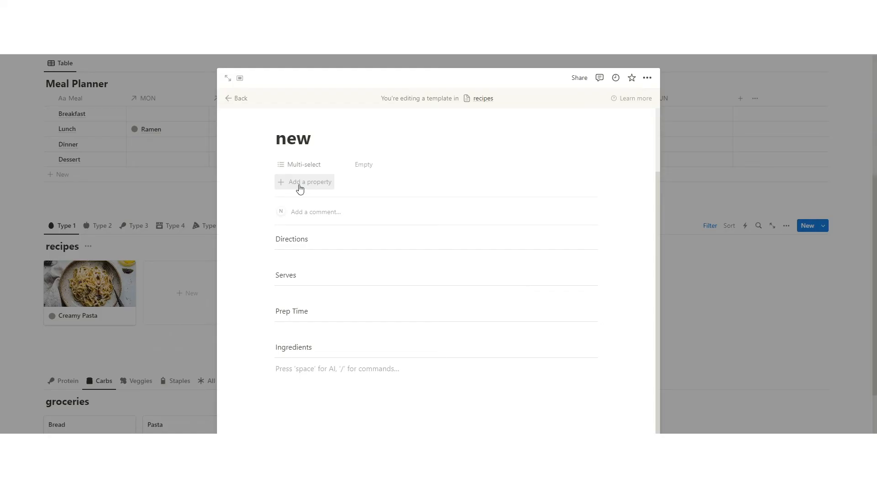
scroll(315, 232, "up", 1)
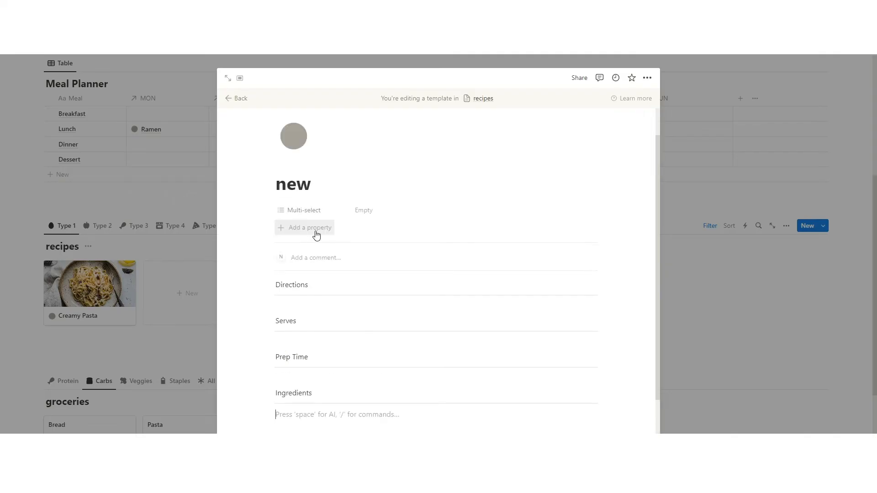
left_click(144, 336)
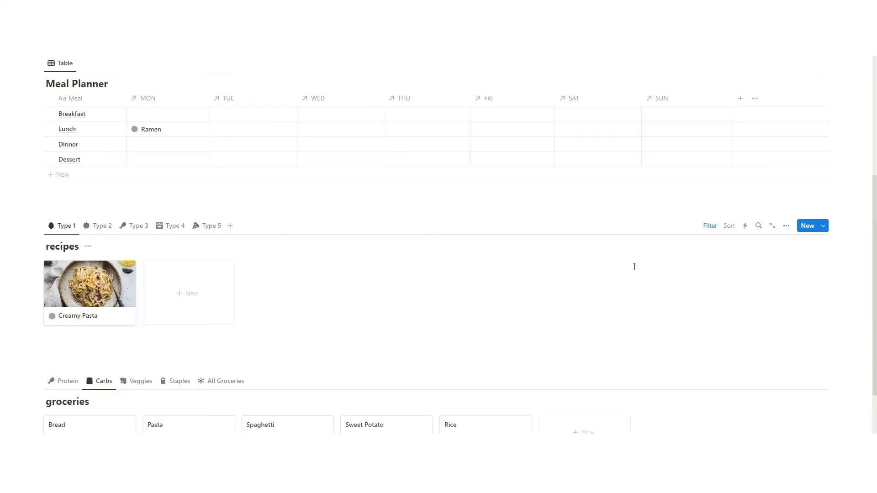
Step: Set the "new" template as the default for all views in the recipes database
left_click(823, 228)
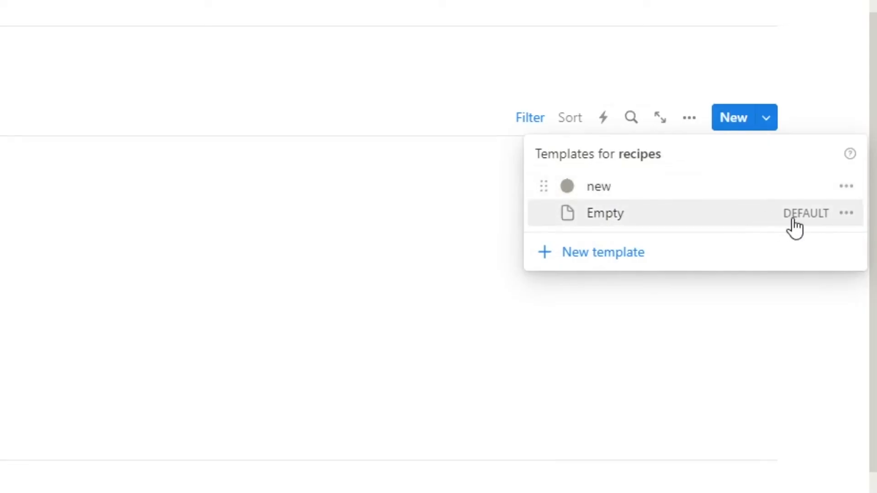
left_click(842, 190)
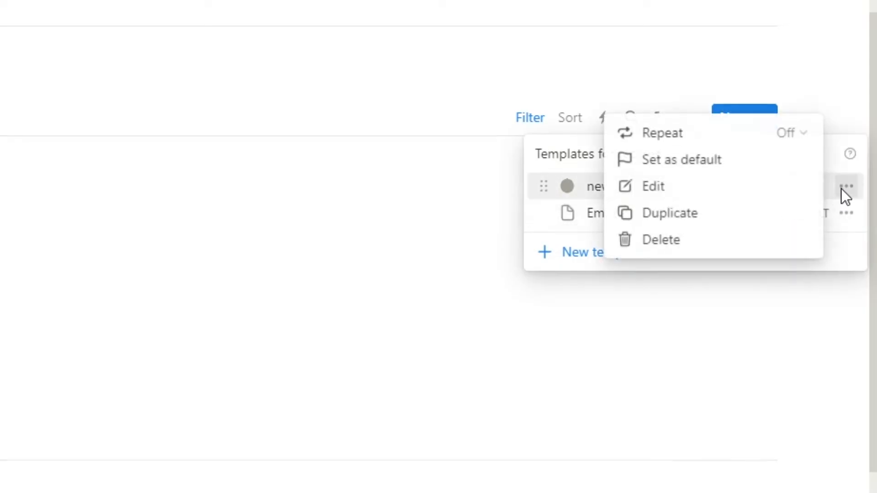
left_click(750, 173)
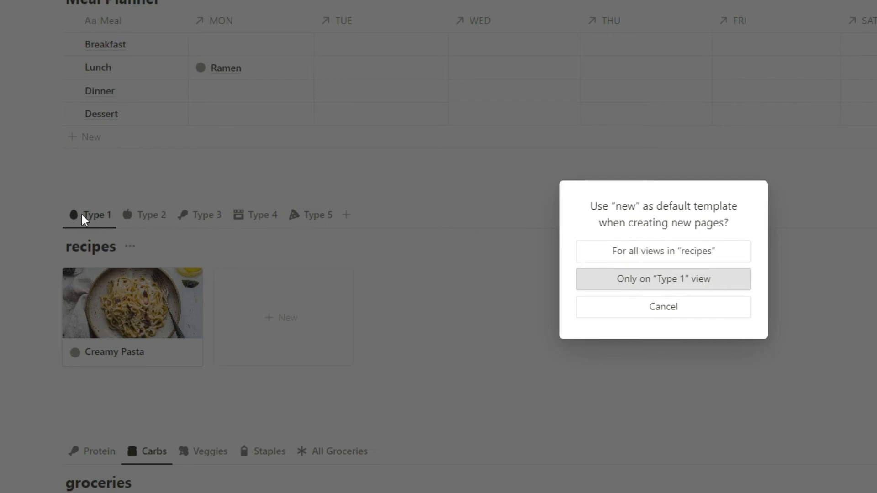
left_click(612, 255)
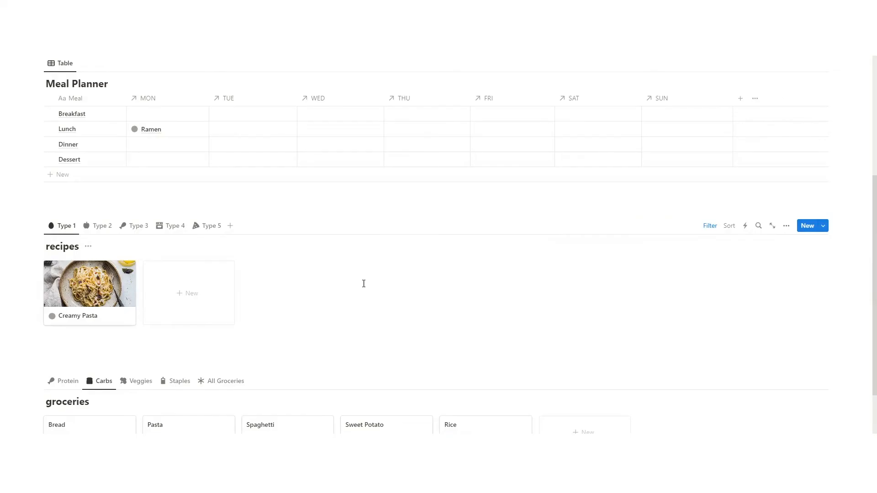
Step: Create a Type 1 recipe from the default template and start a bulleted instruction under its Directions heading
left_click(190, 291)
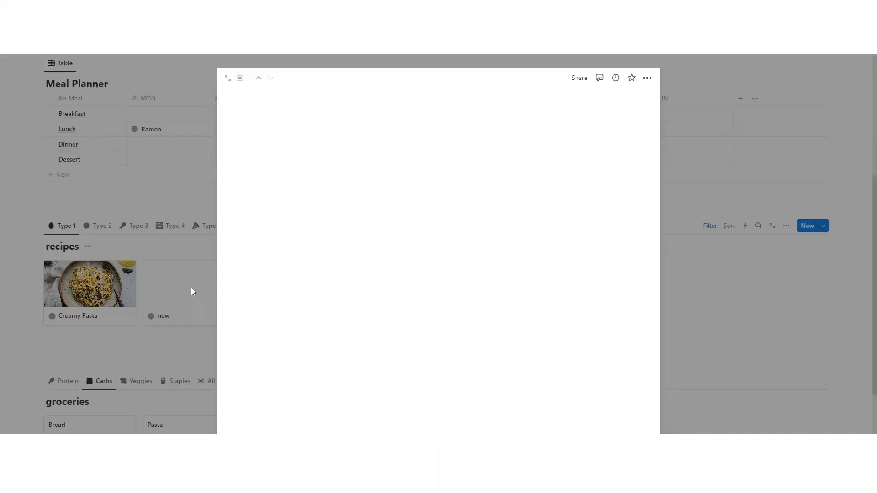
type("new")
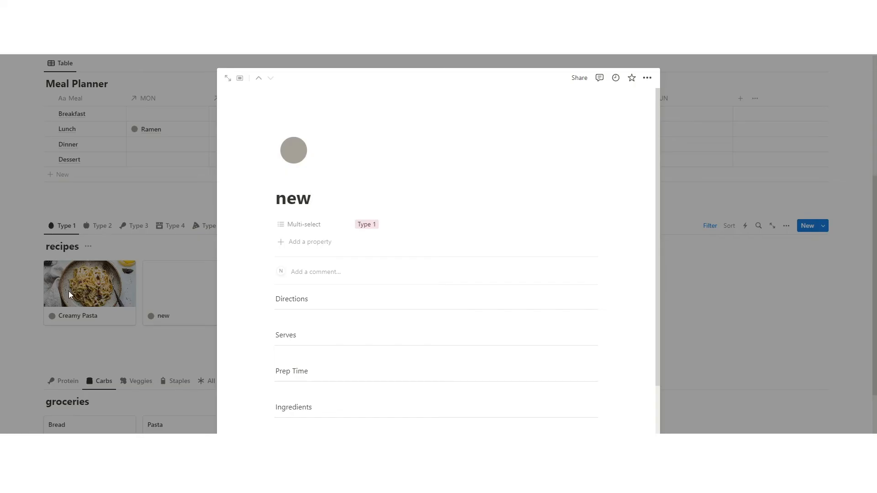
scroll(365, 261, "down", 2)
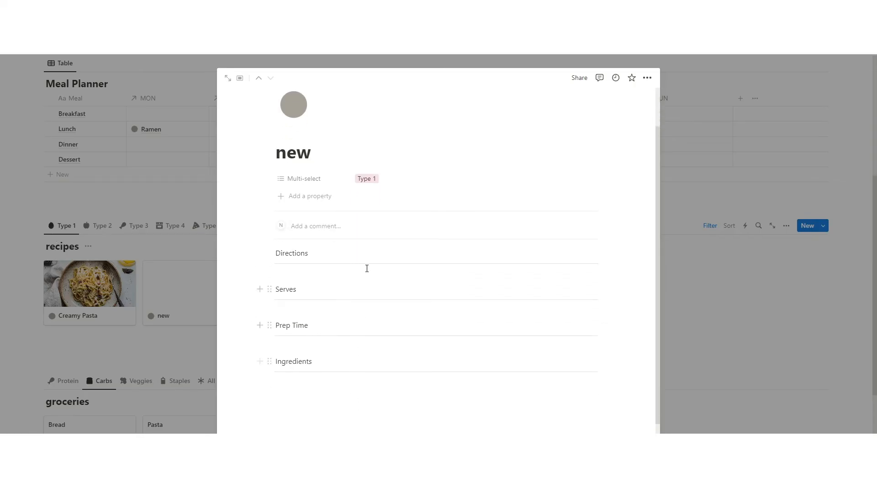
left_click(344, 273)
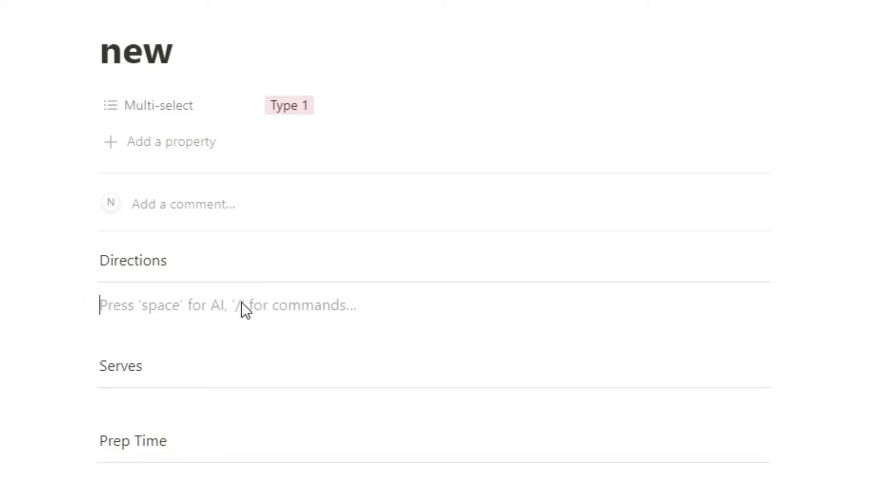
type("- make the fo")
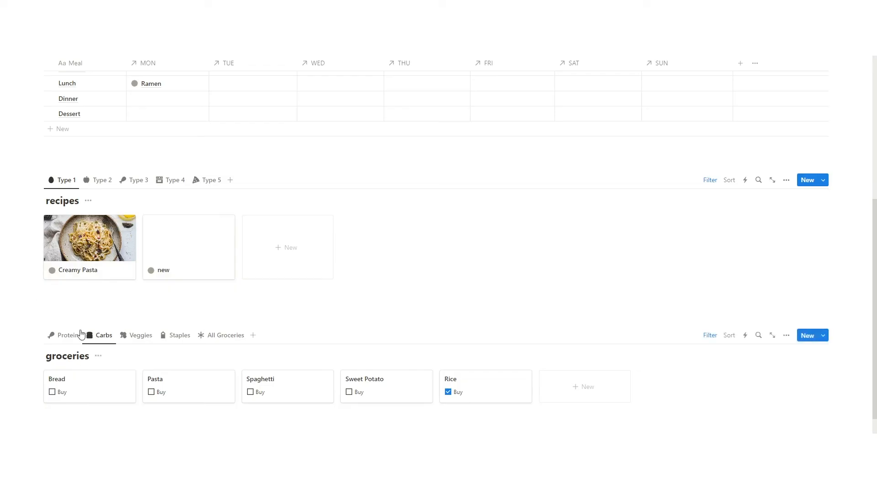
Step: Add a two-way relation property to the Creamy Pasta recipe, linking the recipes database with the groceries database
left_click(71, 237)
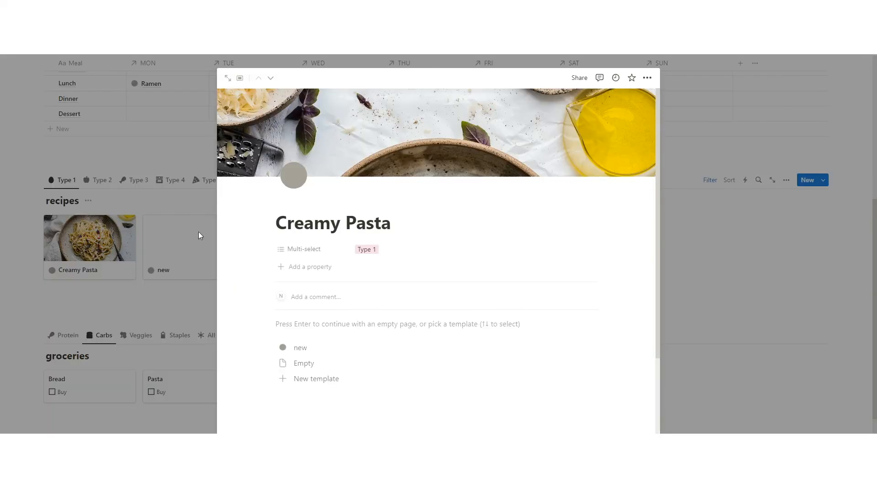
left_click(302, 268)
scroll(315, 320, "down", 3)
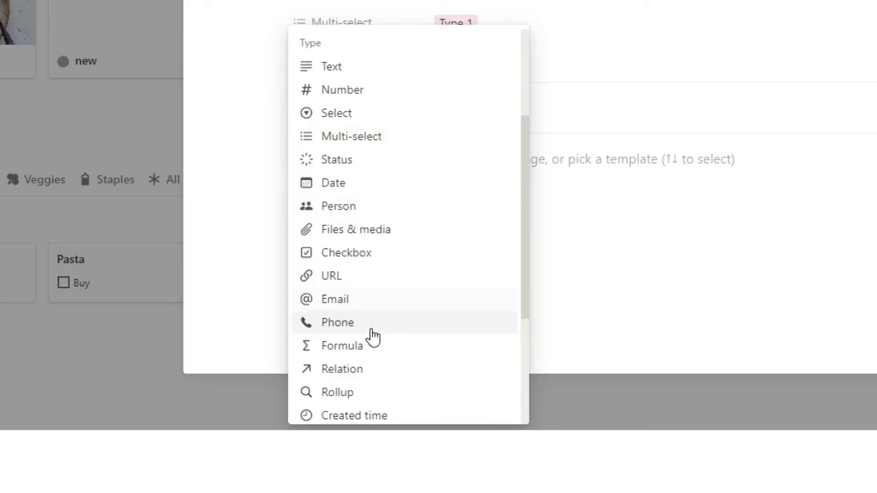
left_click(365, 369)
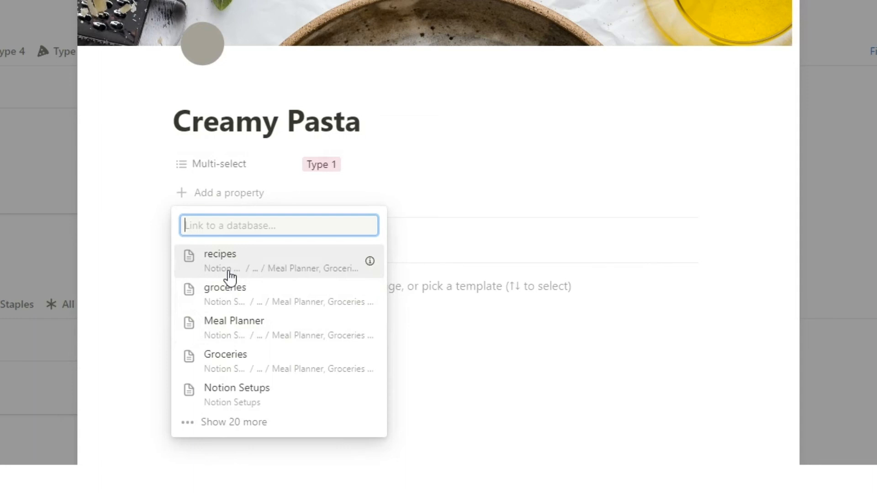
left_click(271, 295)
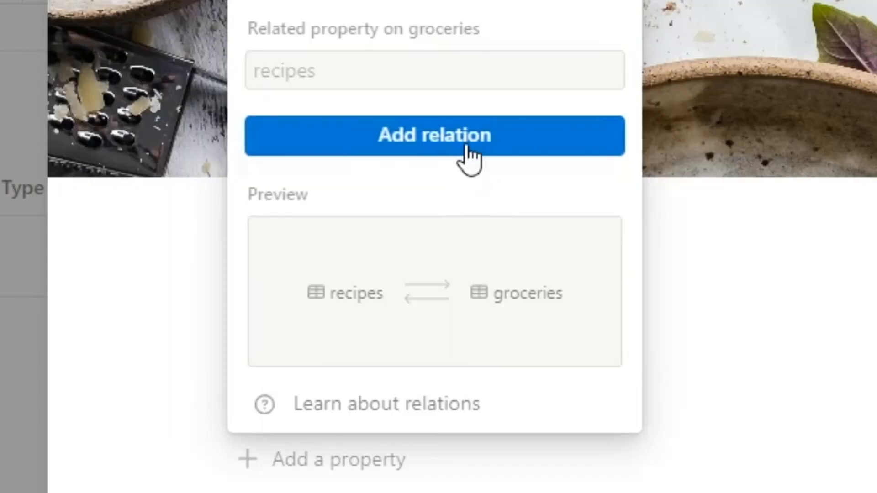
left_click(349, 347)
Step: Link Pasta and Sour Cream in the groceries relation of the Creamy Pasta recipe
left_click(347, 246)
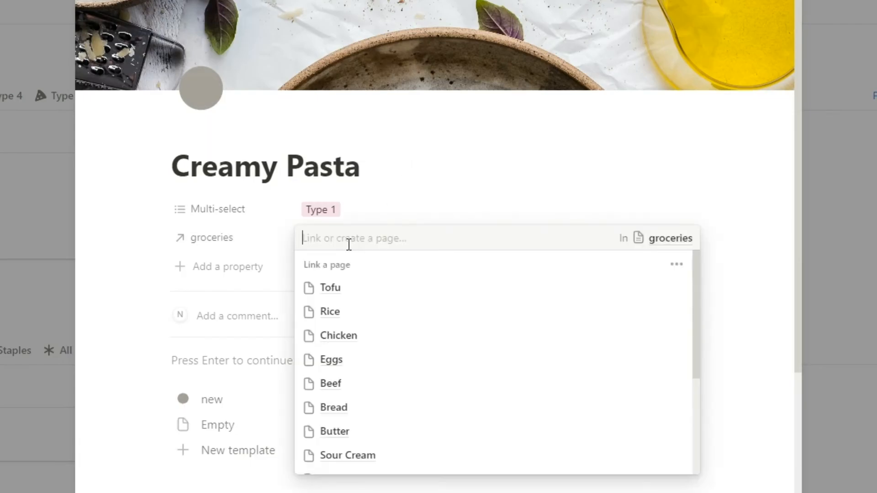
type("pasta")
key("BackSpace")
key("BackSpace")
key("BackSpace")
key("BackSpace")
key("BackSpace")
type("cream")
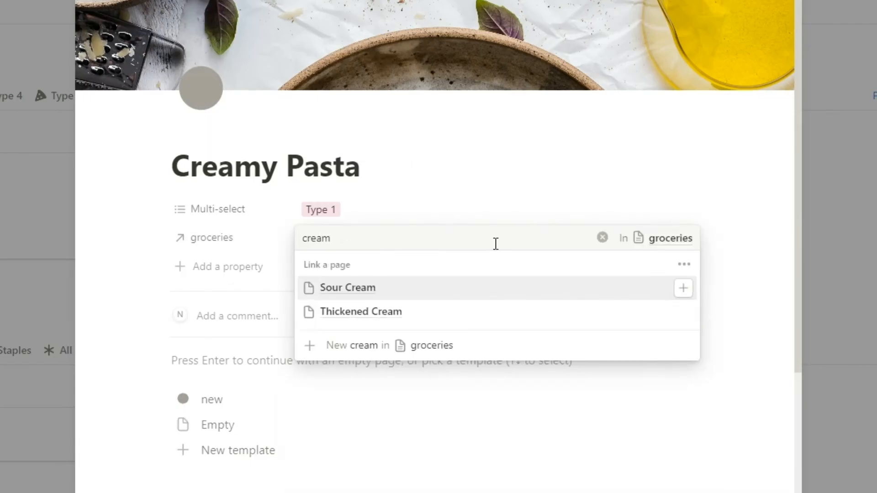
key("Return")
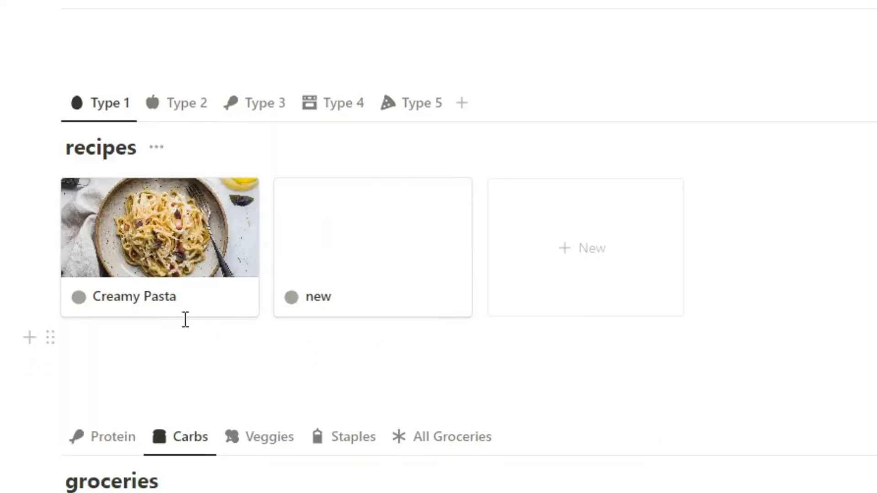
Step: Apply the "new" template to the Creamy Pasta recipe page and close it
left_click(127, 258)
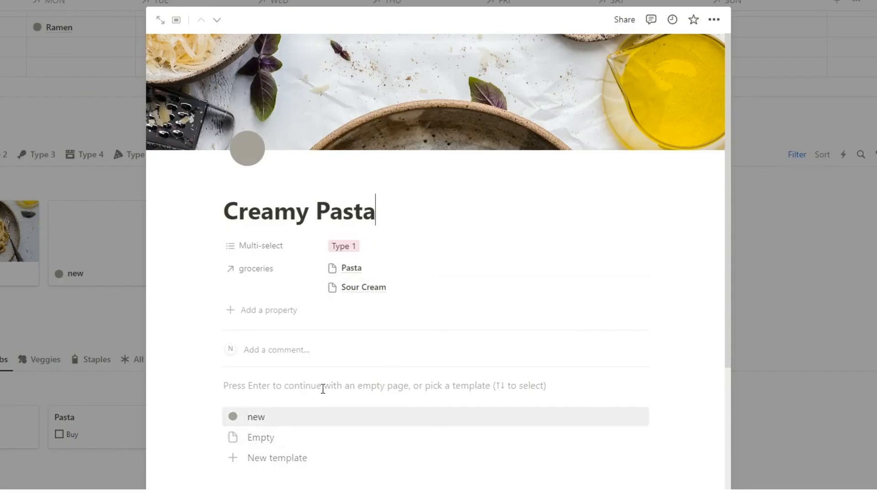
left_click(287, 428)
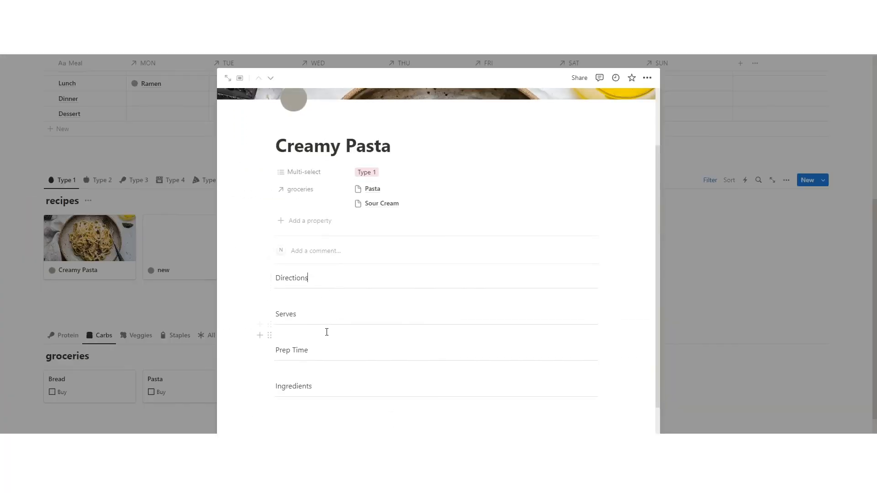
scroll(326, 330, "down", 1)
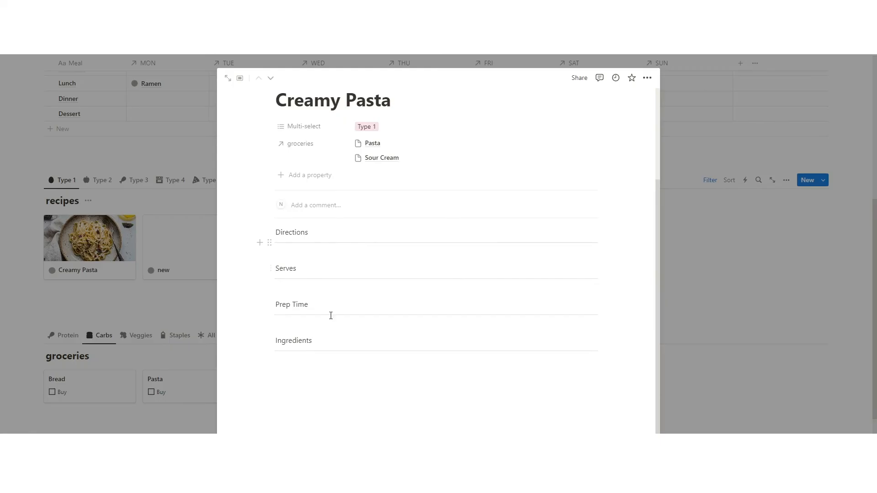
left_click(712, 253)
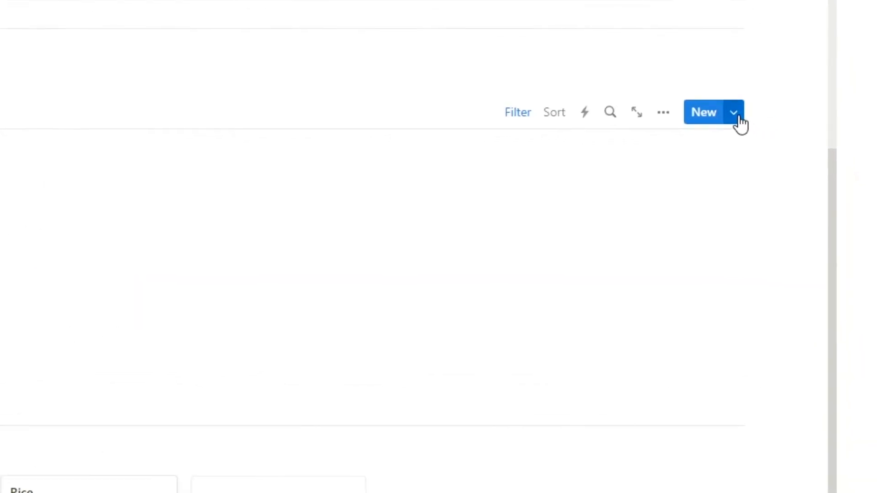
Step: Edit the "new" recipe template to remove its Ingredients section with the divider, and close it
left_click(822, 180)
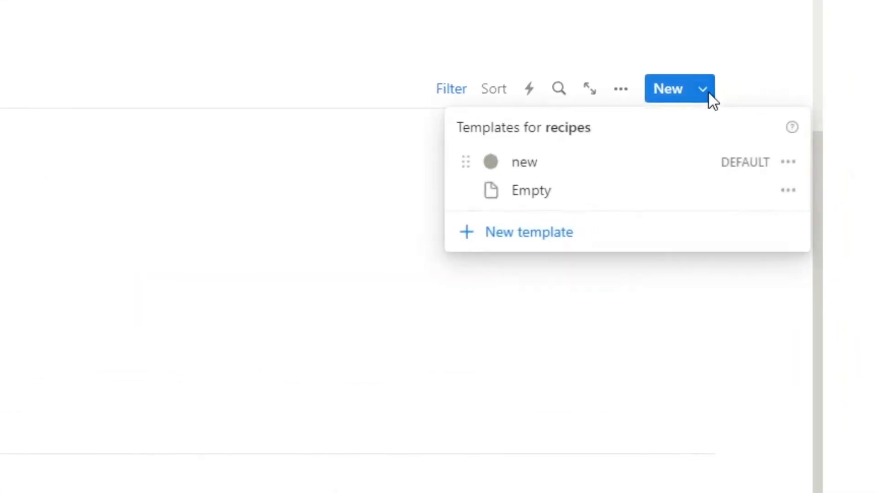
left_click(788, 163)
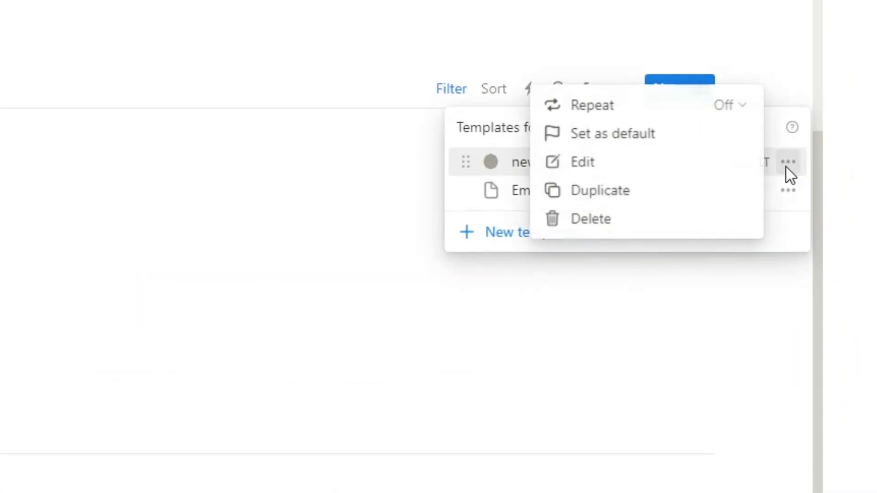
left_click(680, 173)
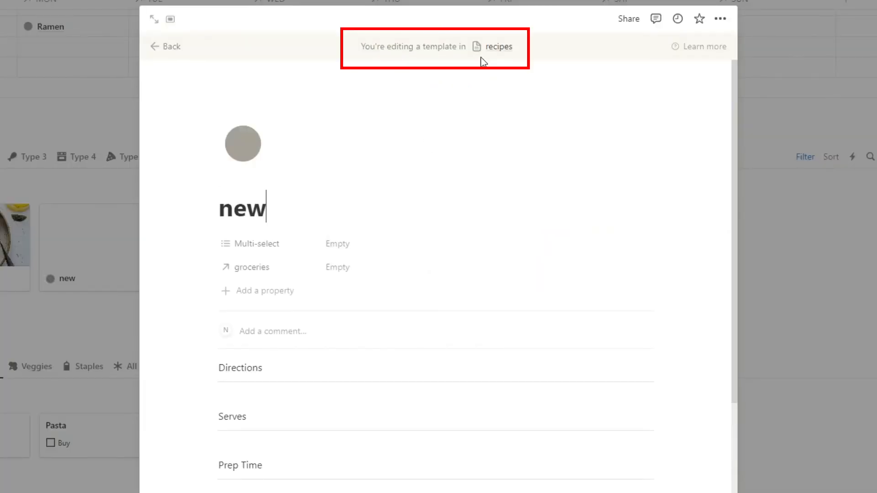
scroll(305, 266, "down", 3)
left_click_drag(181, 373, 284, 411)
key("BackSpace")
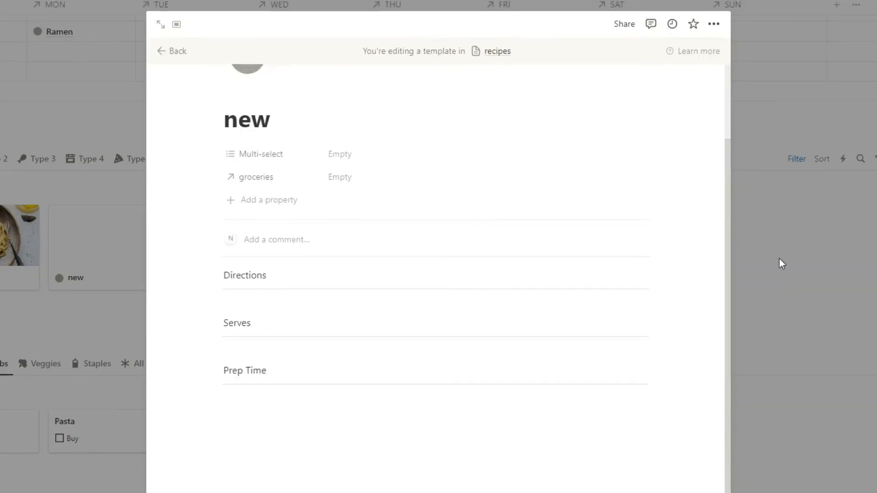
left_click(789, 264)
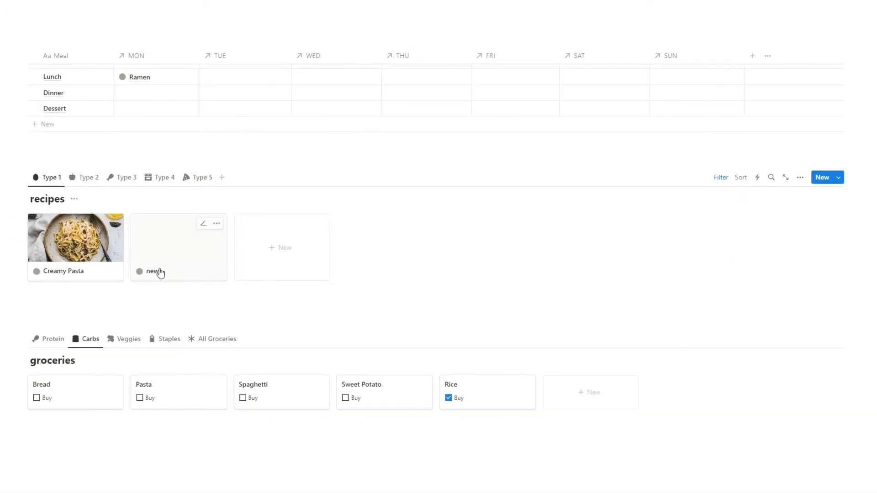
Step: Create a test recipe from the edited template, check its sections and delete the leftover "new" cards
left_click(260, 248)
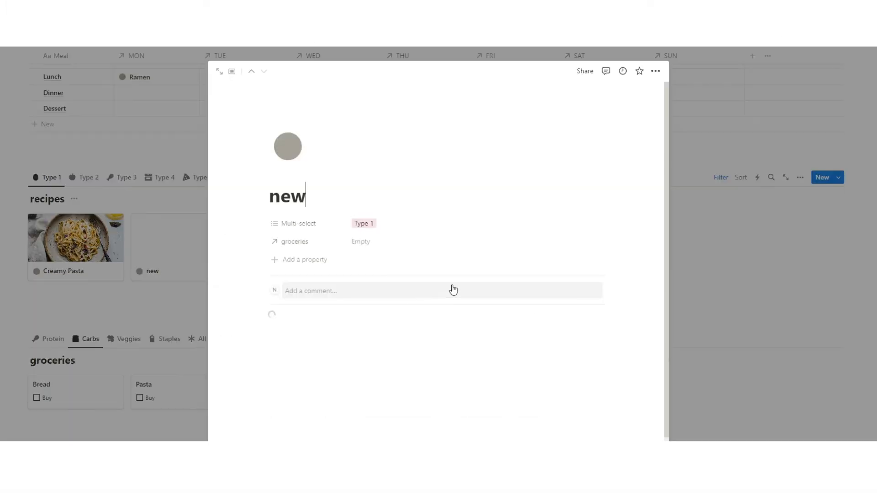
scroll(314, 334, "down", 1)
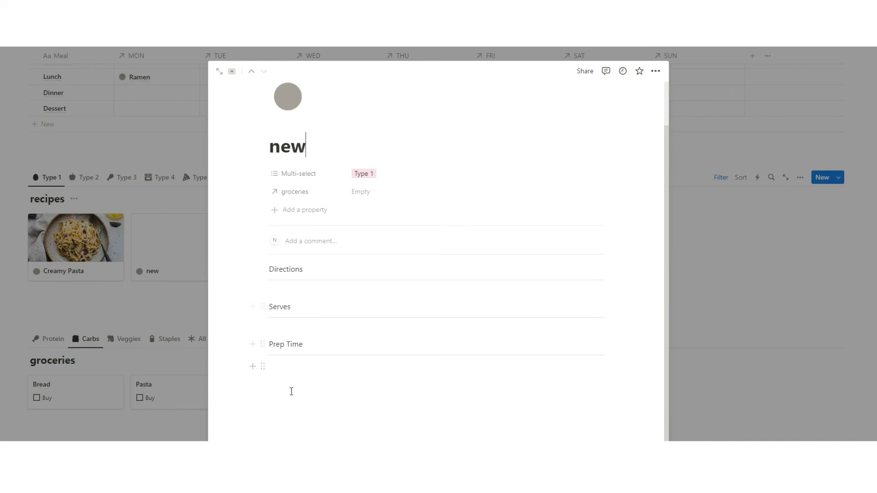
key("Escape")
right_click(191, 256)
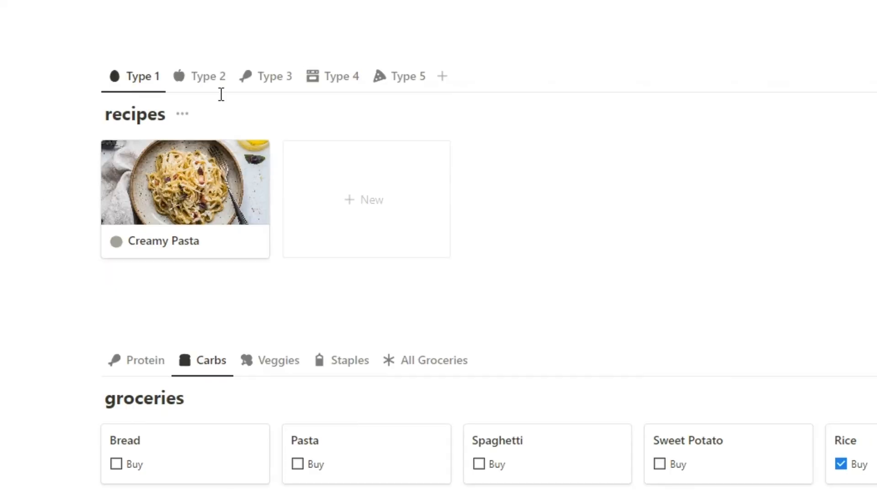
Step: Search Google for mushroom pasta calories and expand the question about calories in mushroom pasta
left_click(141, 182)
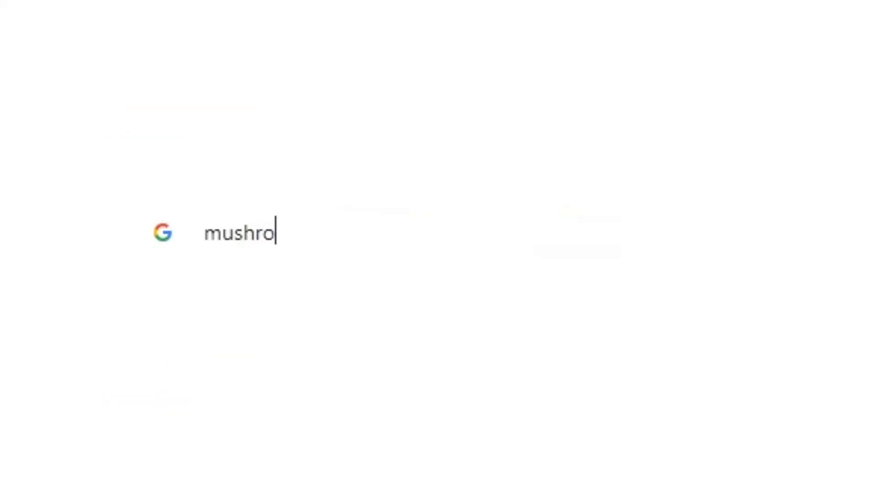
type("om pasta calori")
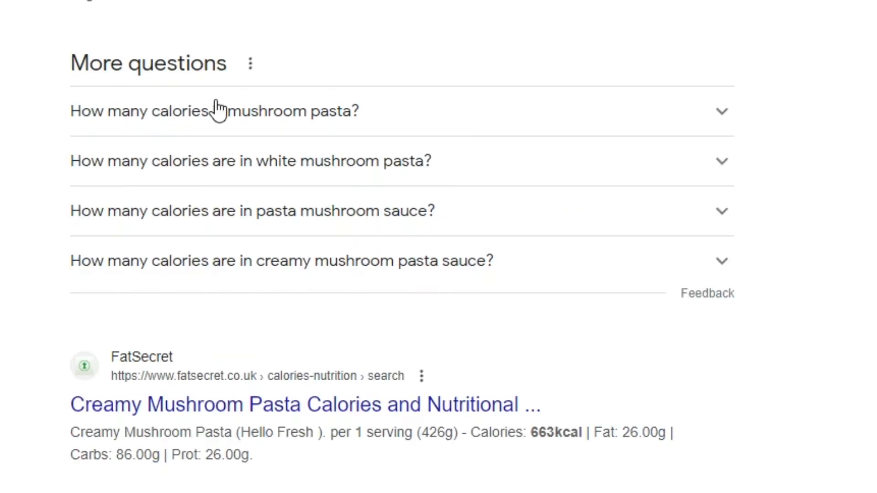
left_click(216, 111)
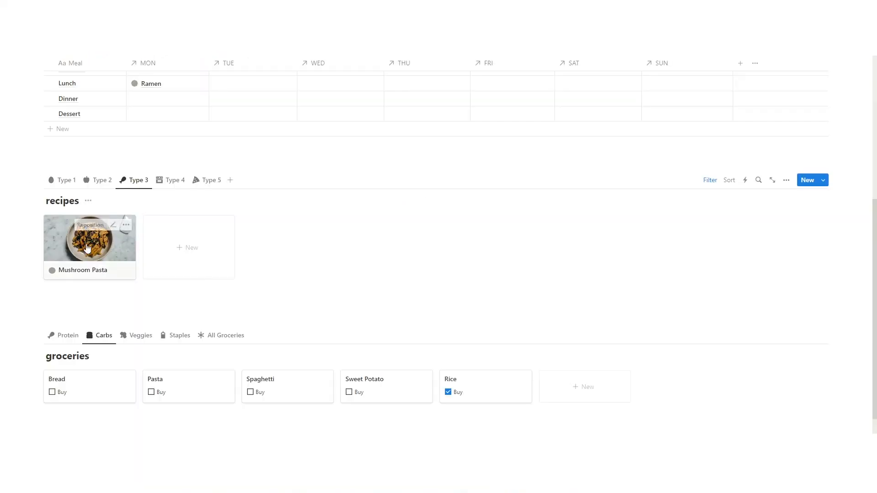
Step: Add a number property for calories to the Mushroom Pasta recipe in the Type 3 gallery
left_click(88, 248)
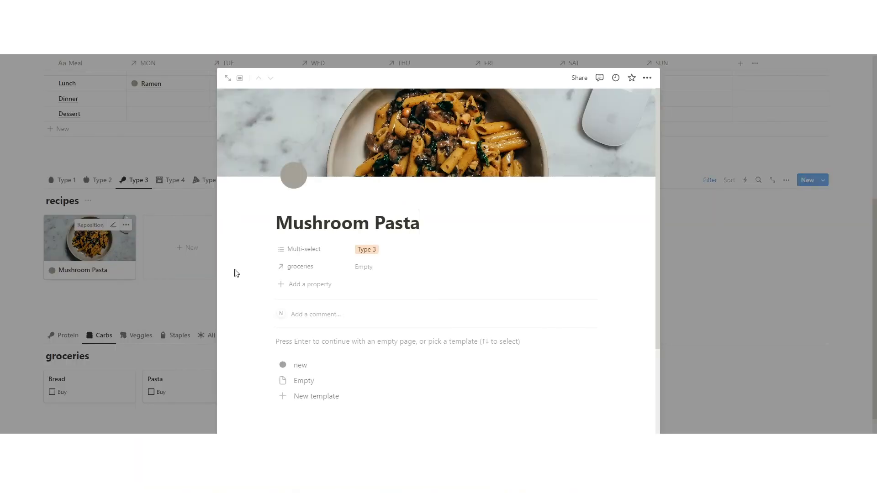
left_click(303, 282)
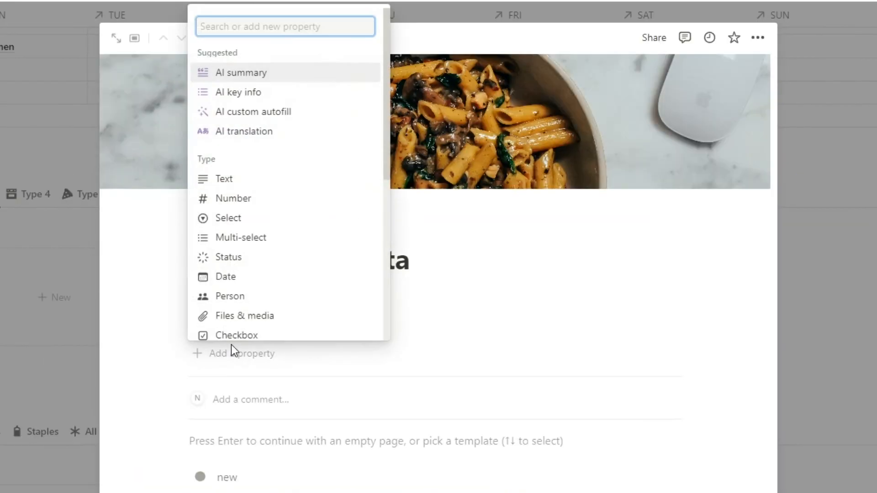
left_click(233, 197)
type("Ca")
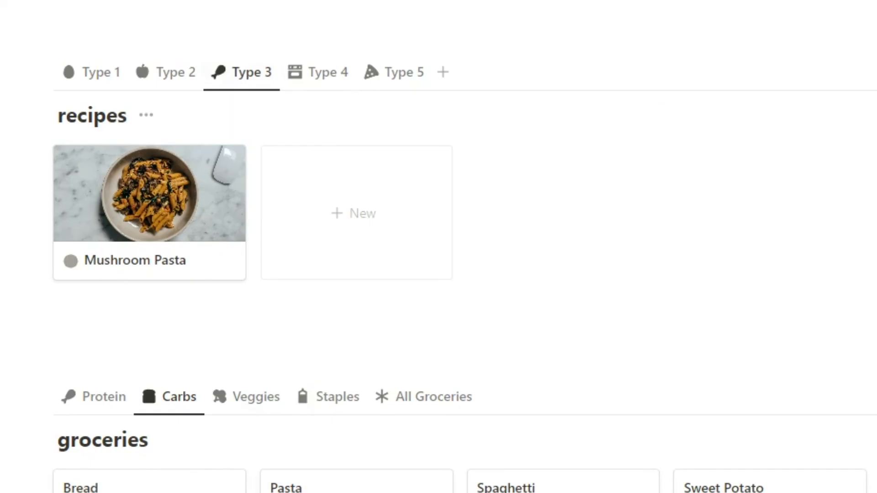
Step: Show the Calories property on the recipe cards in the Type 3 gallery
left_click(641, 73)
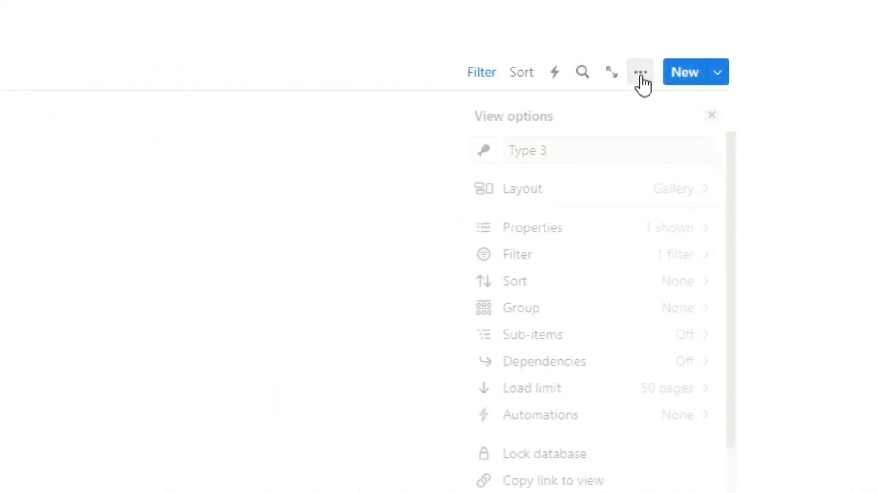
left_click(587, 231)
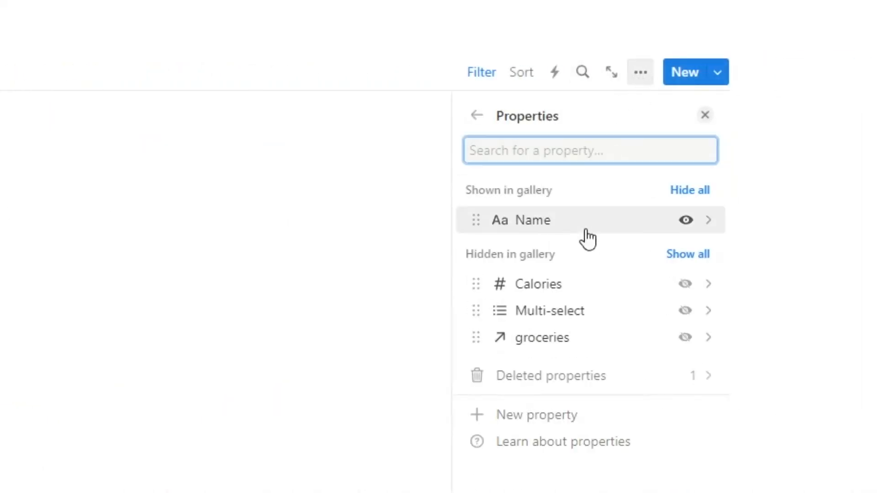
left_click(685, 284)
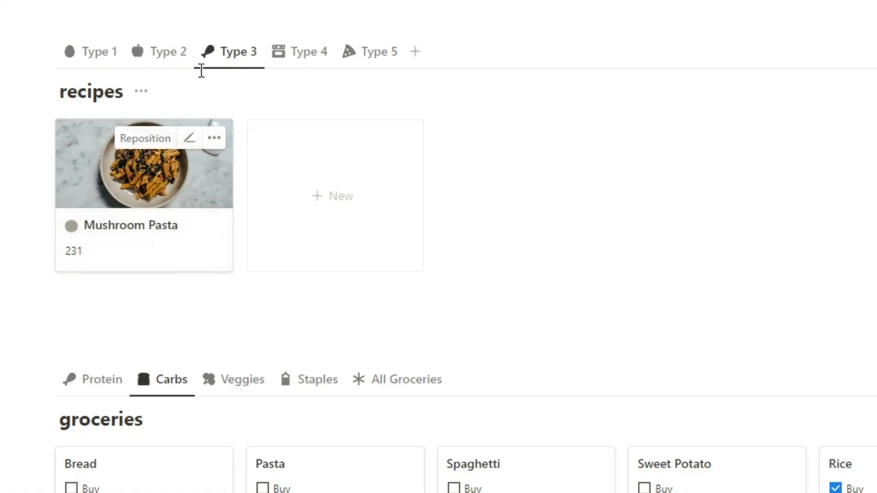
Step: Look through the recipe cards in the other Type galleries and return to Type 3
left_click(164, 52)
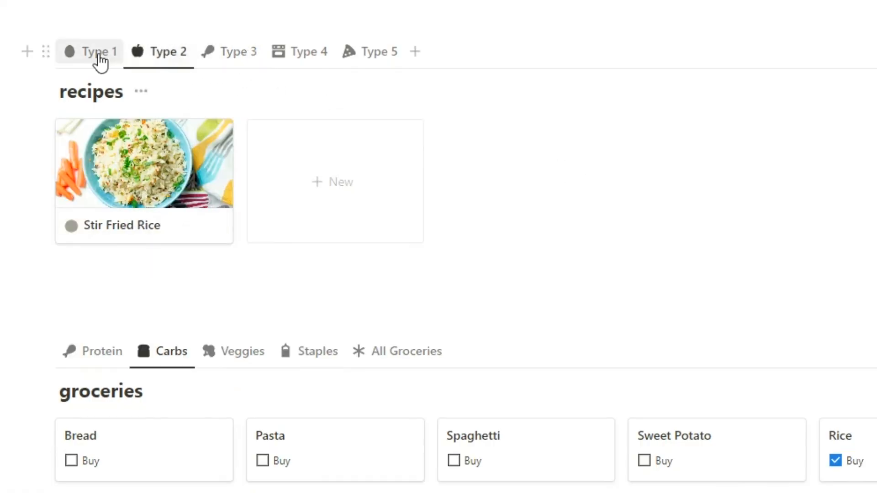
left_click(96, 59)
left_click(271, 64)
left_click(353, 59)
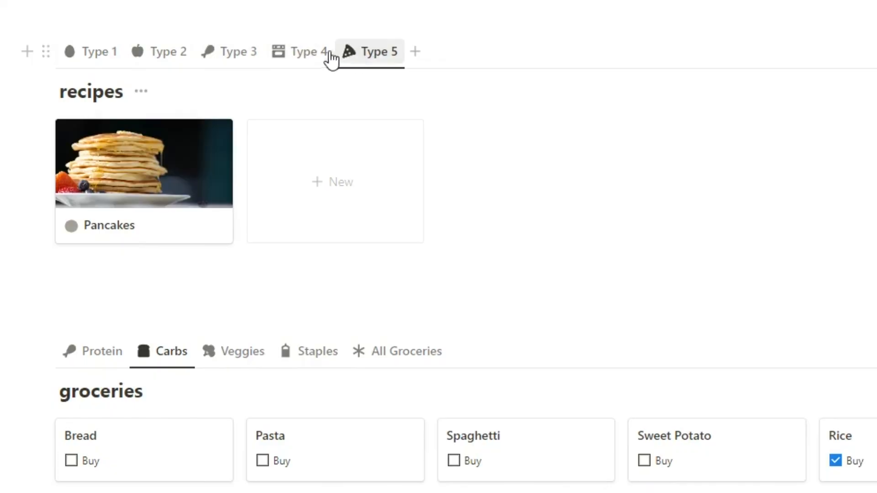
left_click(246, 58)
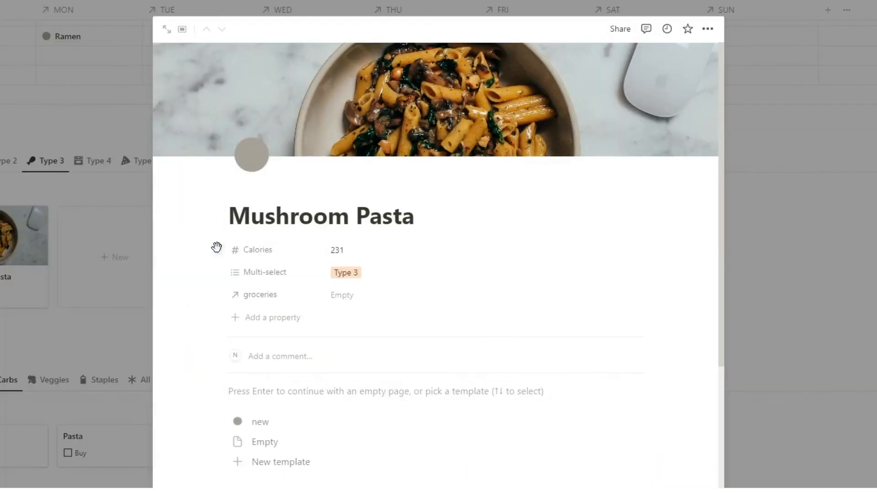
Step: Delete the Calories property from the Mushroom Pasta recipe
left_click(221, 251)
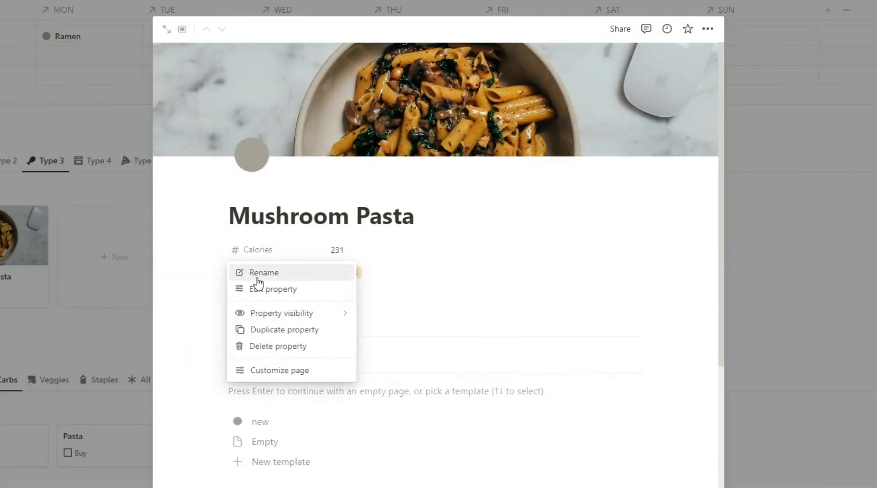
left_click(261, 346)
left_click(407, 259)
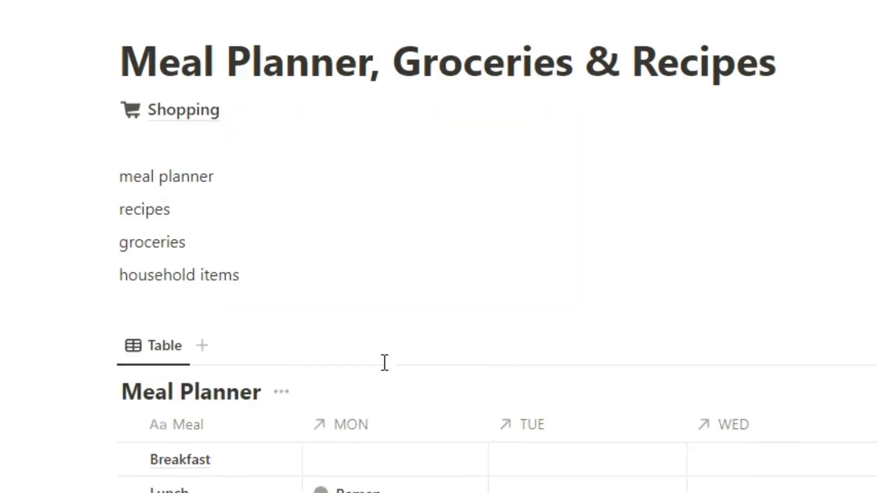
Step: Delete the outline lines "meal planner", "recipes", "groceries" and "household items" under the Shopping link
left_click(256, 189)
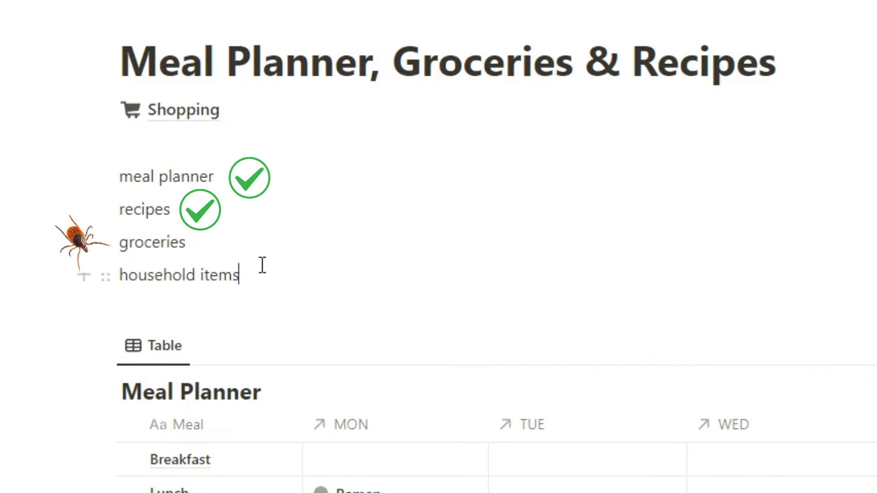
left_click_drag(260, 273, 122, 182)
key("BackSpace")
key("BackSpace")
key("BackSpace")
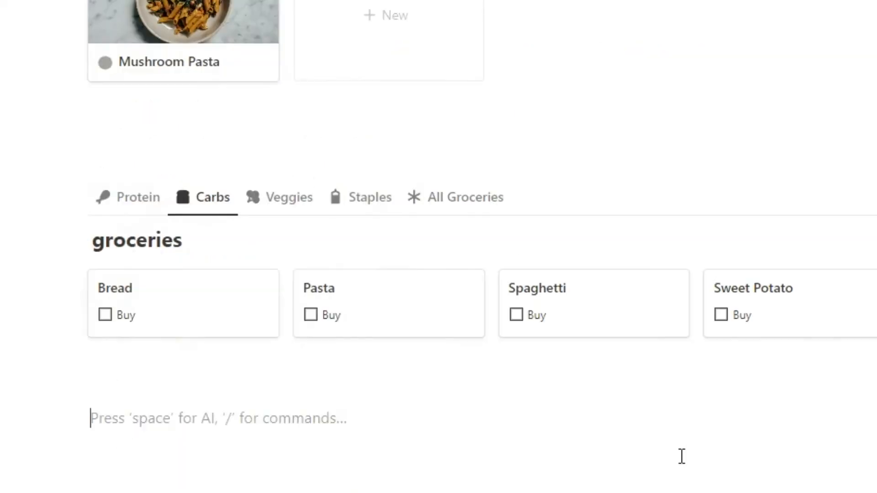
Step: Insert a table view below the groceries gallery with a new database named "household" as its source
type("/data")
left_click(275, 211)
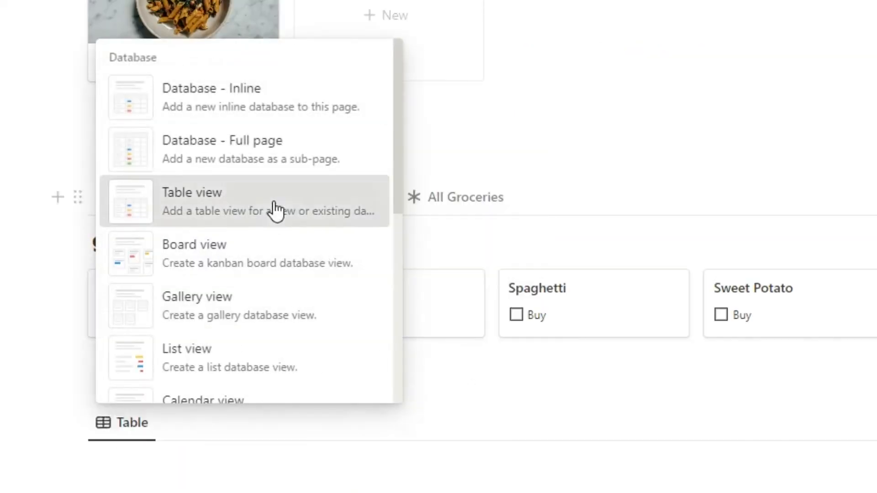
type("household")
left_click(565, 213)
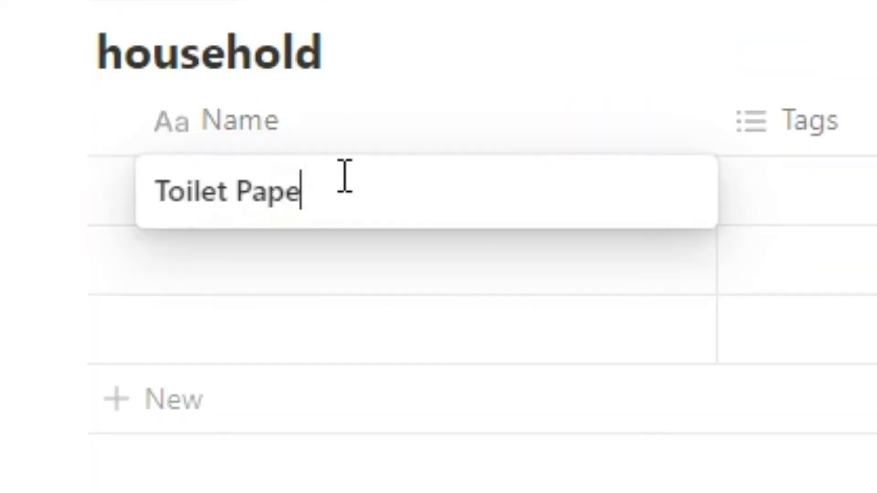
Step: Fill the household table with the rows Toilet Paper, Thing and Free Notion Templates
type("r")
key("Return")
type("Thing")
key("Return")
type("Free Notion Templates")
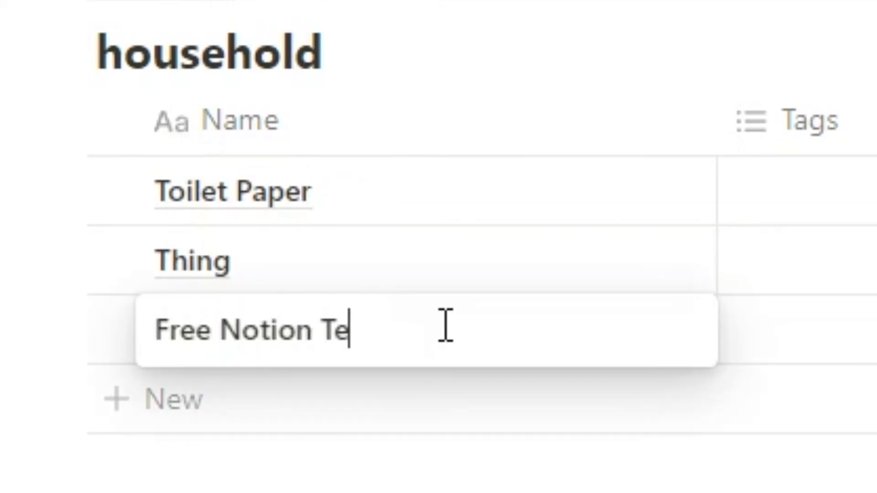
key("Return")
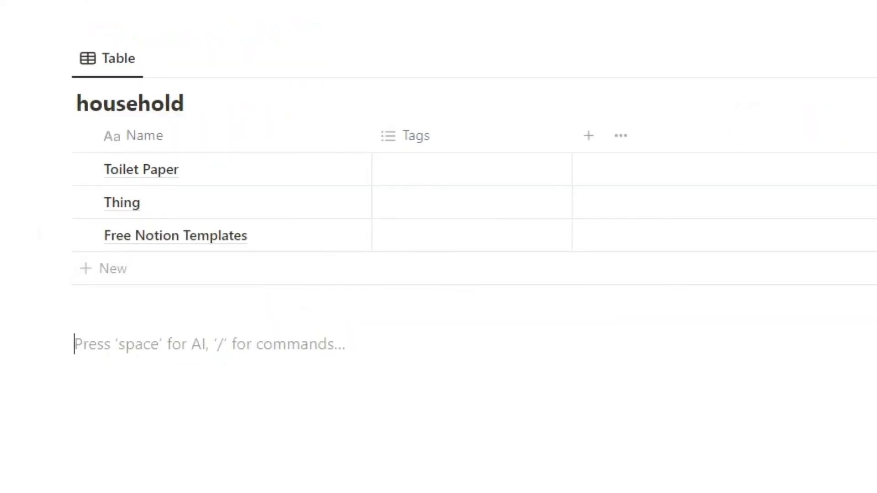
Step: Add a checkbox property named Buy as the household table's first column, in place of the Tags column
left_click(588, 136)
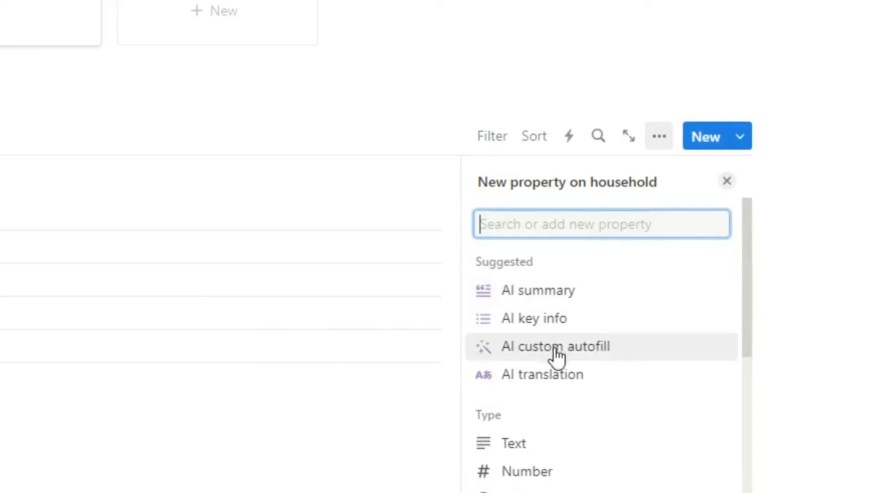
scroll(555, 355, "down", 4)
left_click(612, 237)
type("Buy")
key("Return")
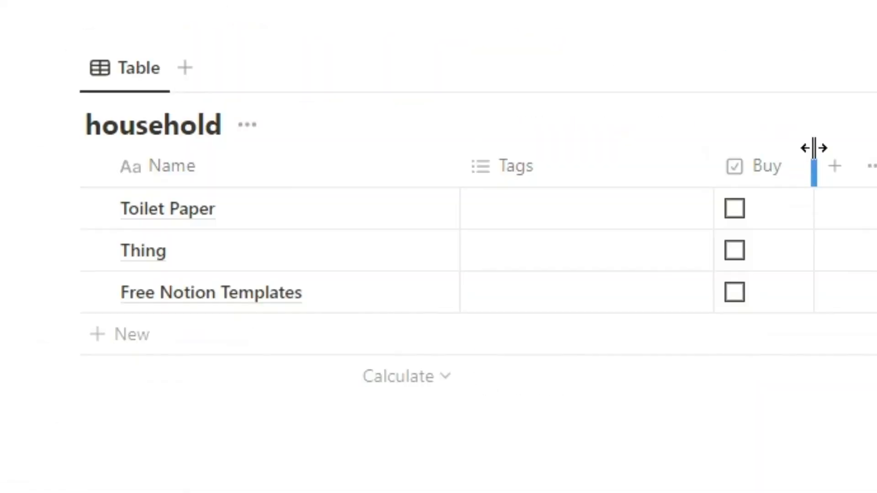
left_click_drag(786, 183, 150, 174)
Step: Name the table view "household" and hide its database title
left_click(630, 167)
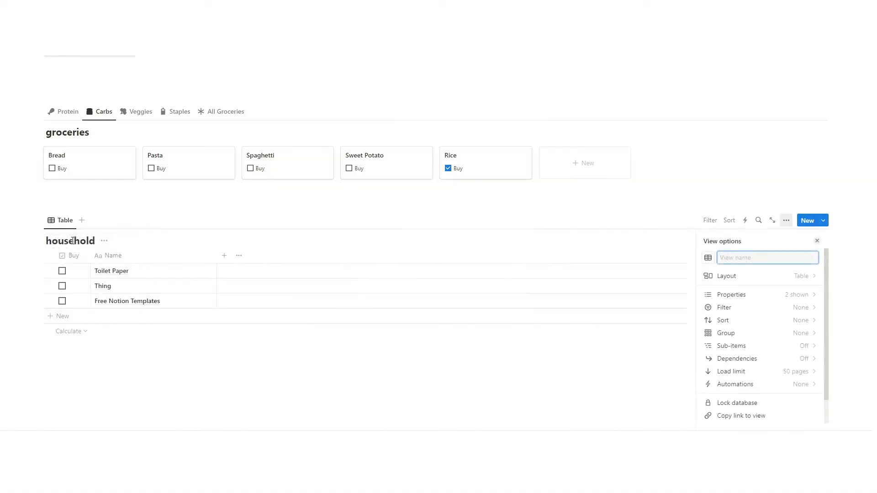
left_click(440, 361)
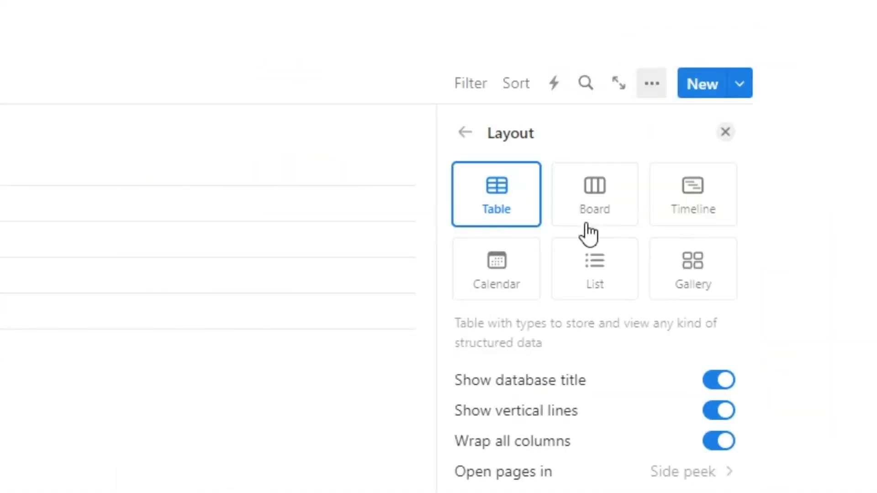
left_click(718, 379)
Step: Duplicate the household view as "shopping list" and filter it to items where Buy is checked
left_click(137, 75)
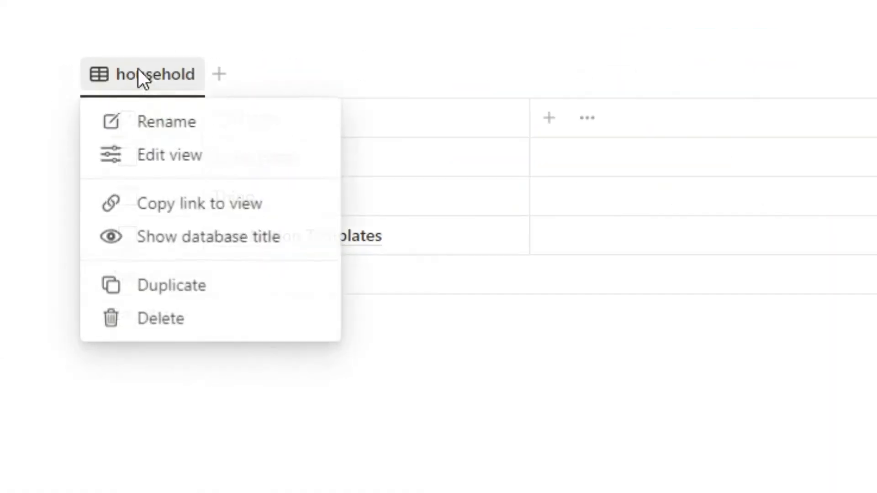
left_click(171, 286)
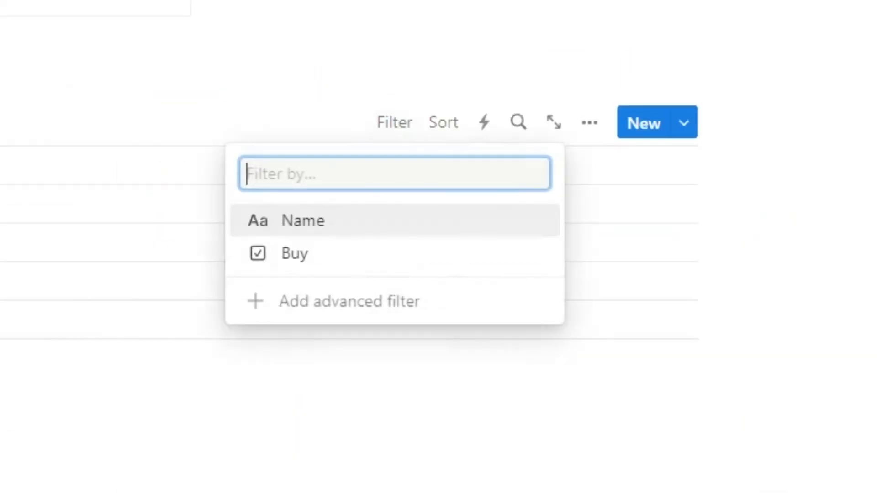
left_click(710, 295)
left_click(48, 266)
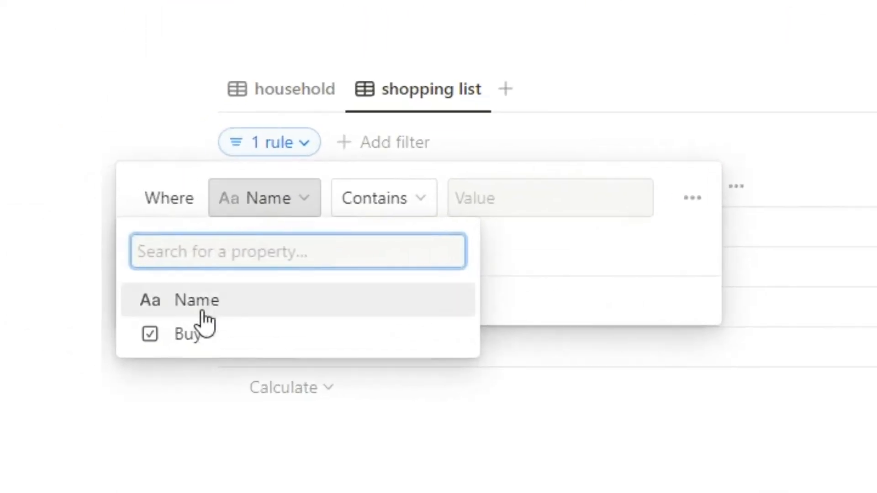
left_click(201, 332)
left_click(459, 203)
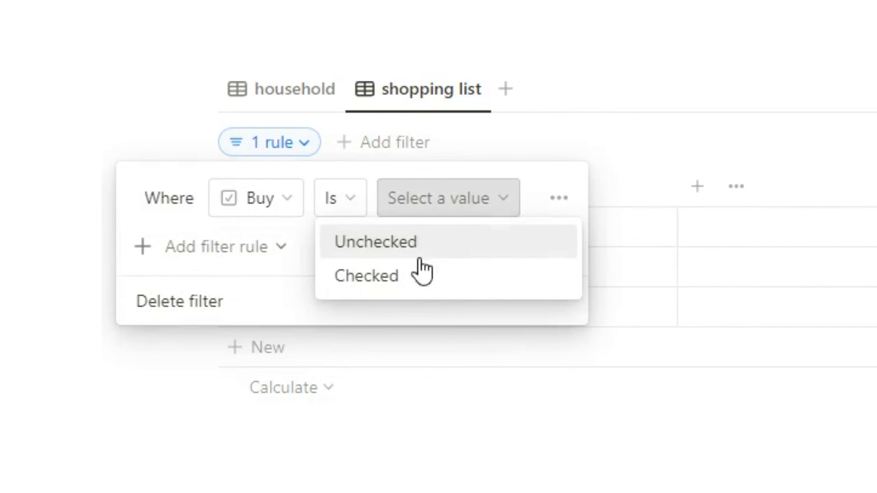
left_click(409, 274)
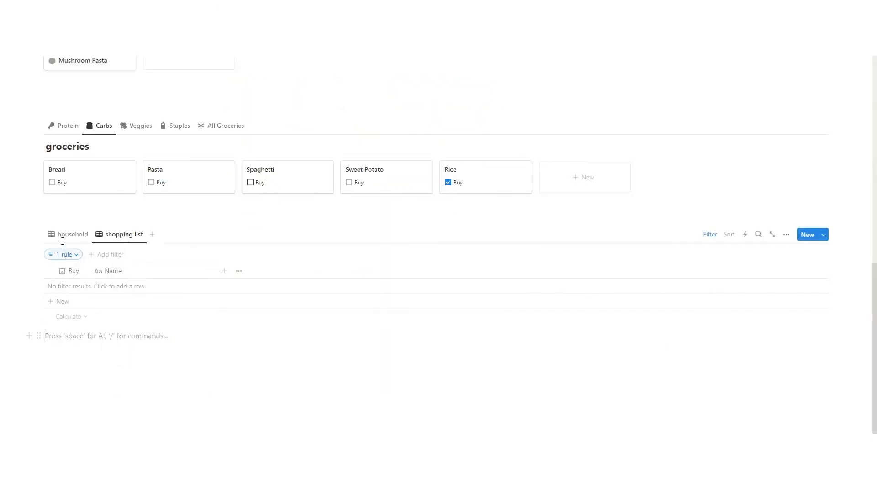
Step: Mark Toilet Paper and Free Notion Templates as Buy in the household view, and check the shopping list view
left_click(269, 120)
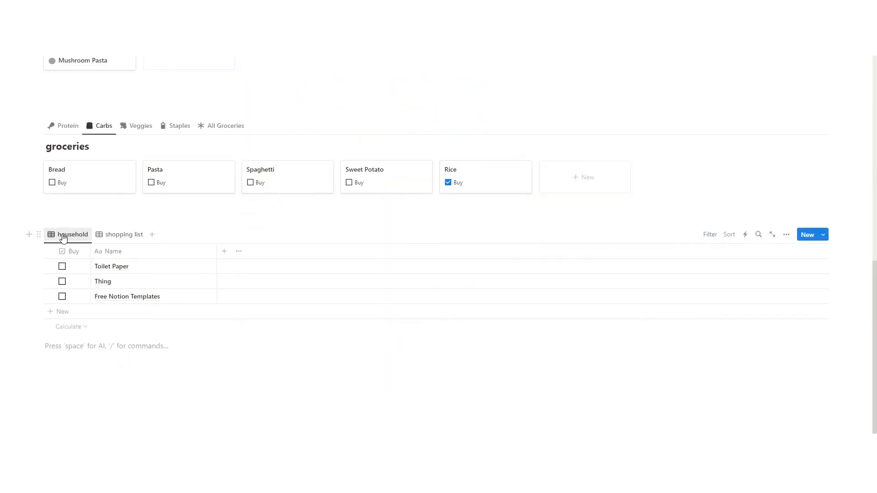
left_click(62, 266)
left_click(62, 297)
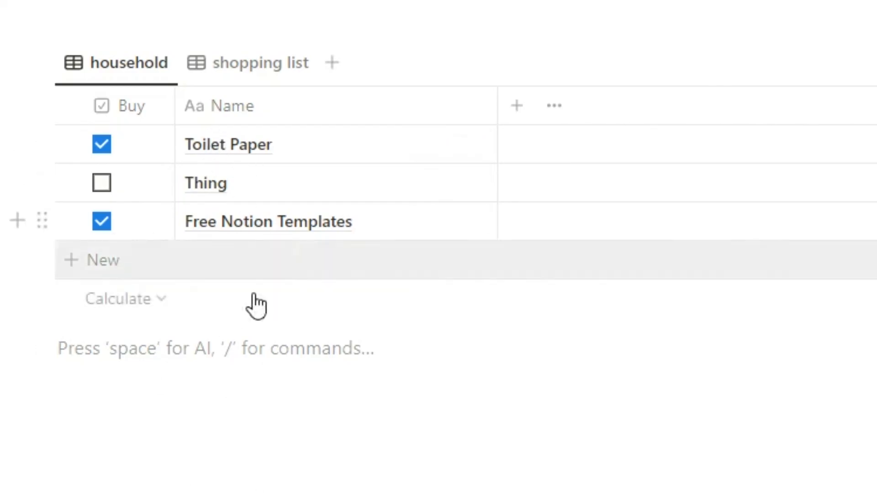
left_click(231, 68)
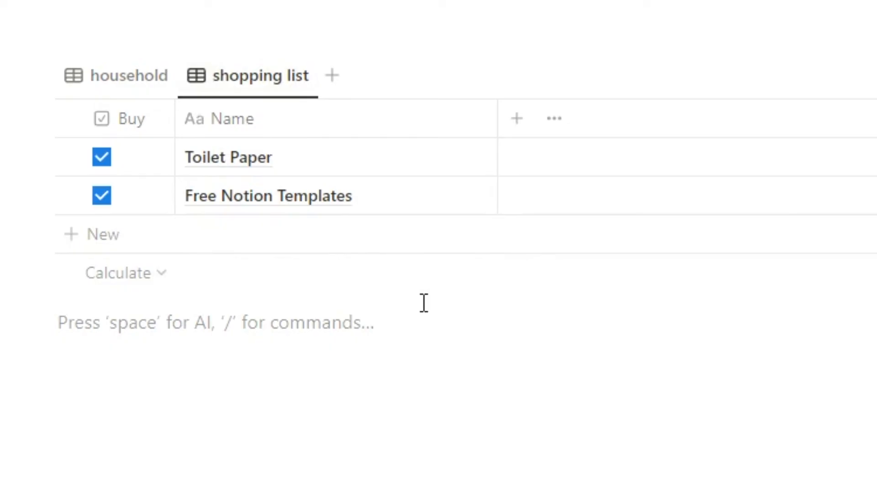
Step: Insert a table view sourced from the household database below the grocery list on the Shopping page
scroll(319, 333, "up", 8)
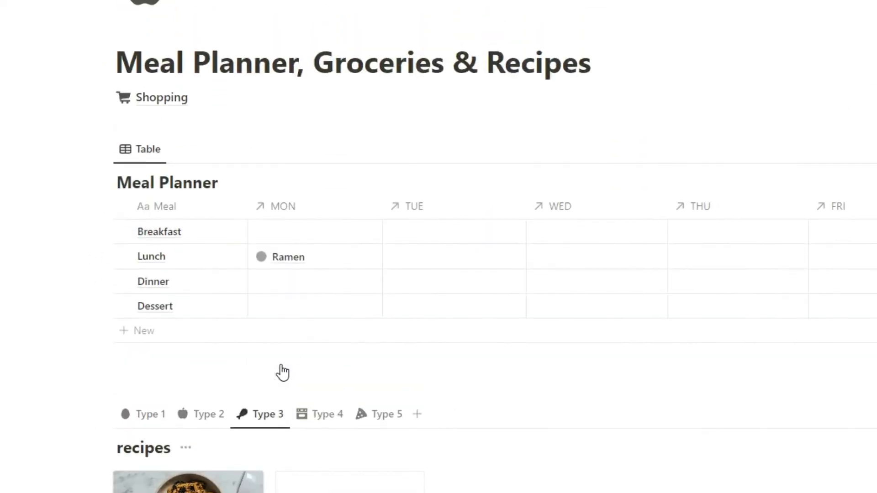
left_click(186, 121)
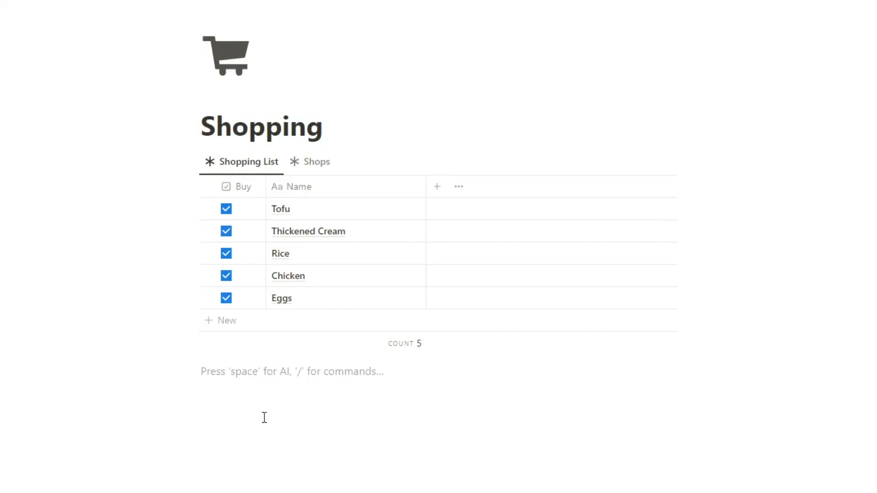
type("/da")
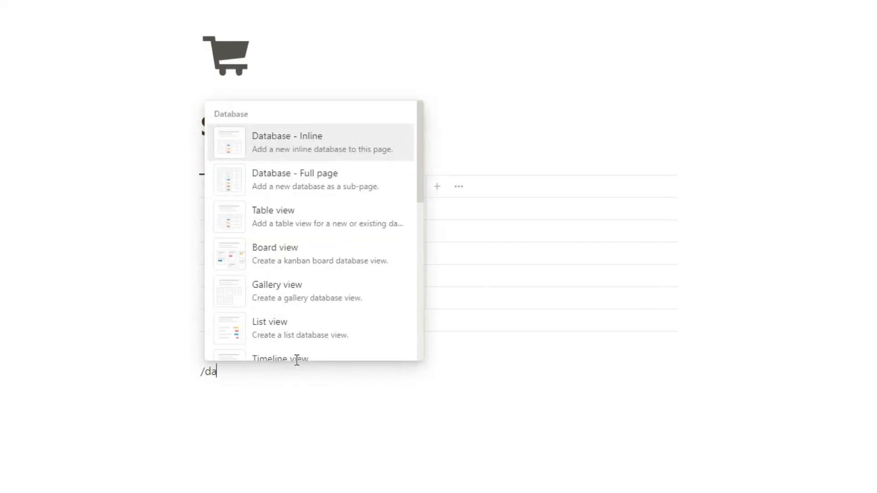
left_click(305, 229)
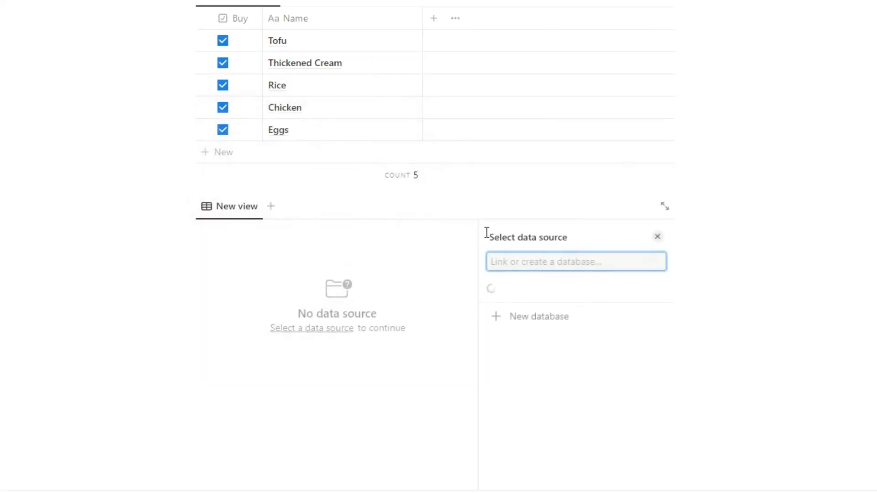
scroll(524, 223, "down", 2)
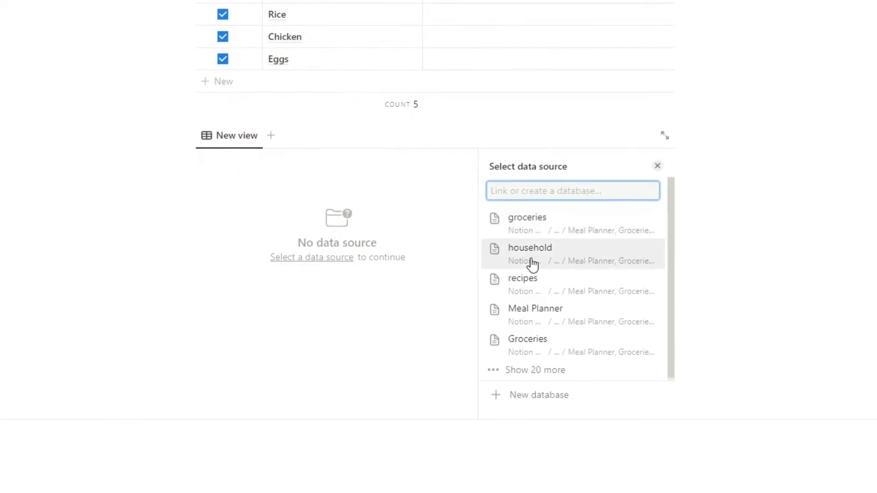
left_click(533, 264)
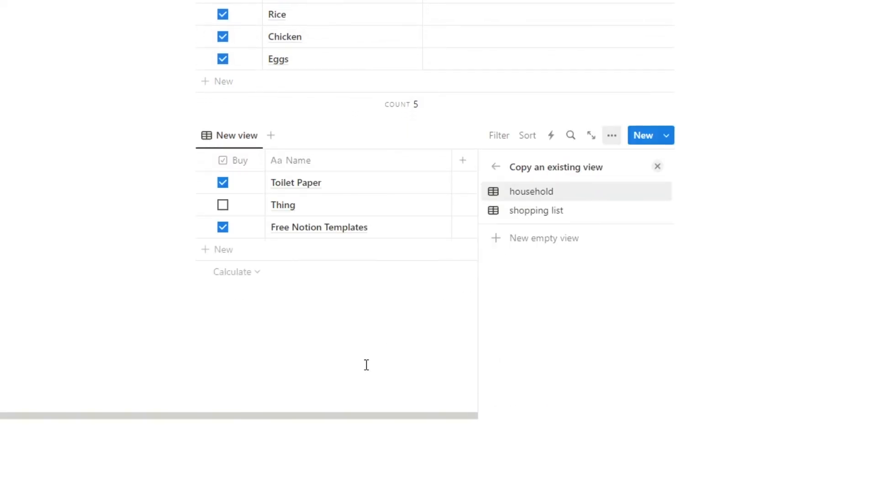
Step: Apply the existing "shopping list" view to the new household table and close its view options
left_click(530, 212)
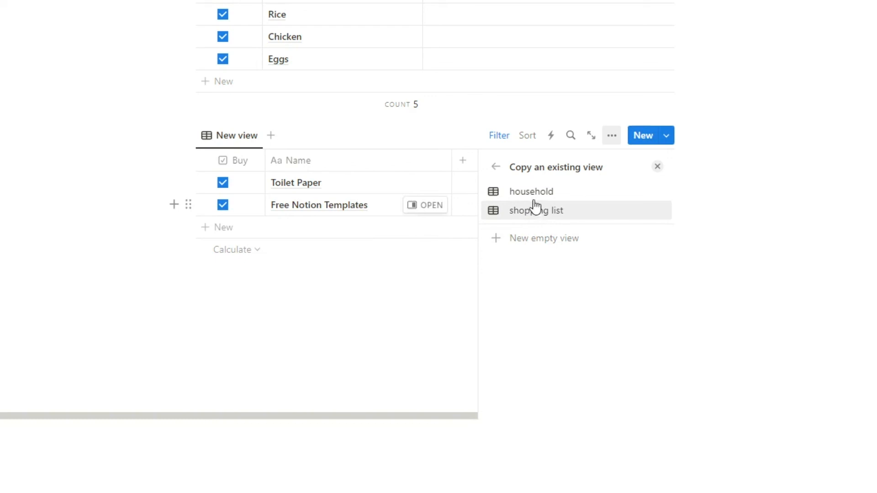
left_click(528, 213)
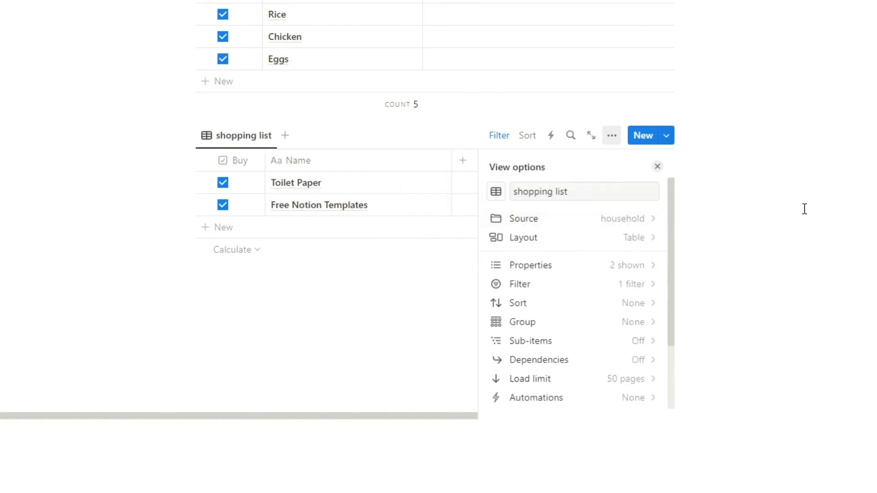
left_click(657, 166)
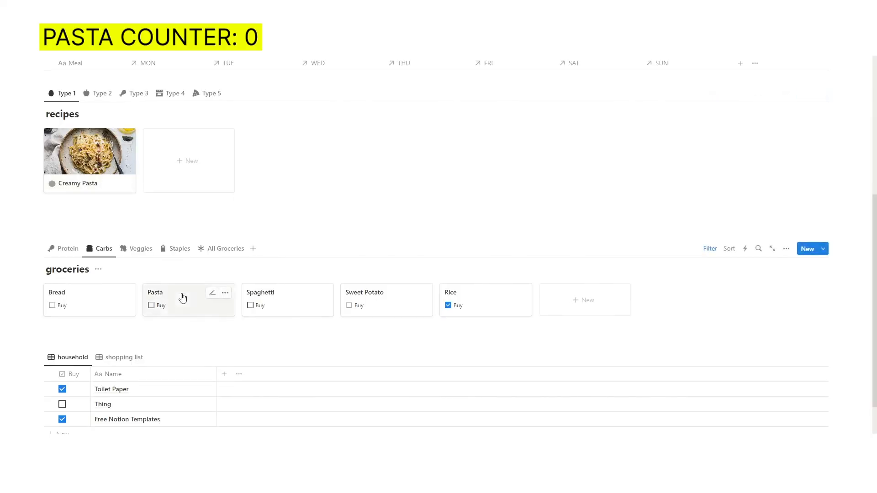
Step: Examine the recipes linked to the Pasta grocery item and the groceries relation of the Type 3 recipe Mushroom Pasta
left_click(183, 297)
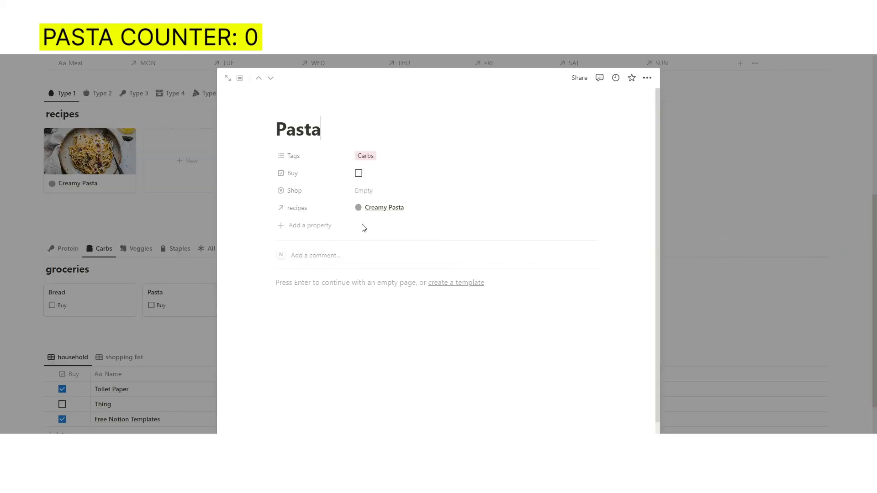
left_click(157, 209)
left_click(134, 93)
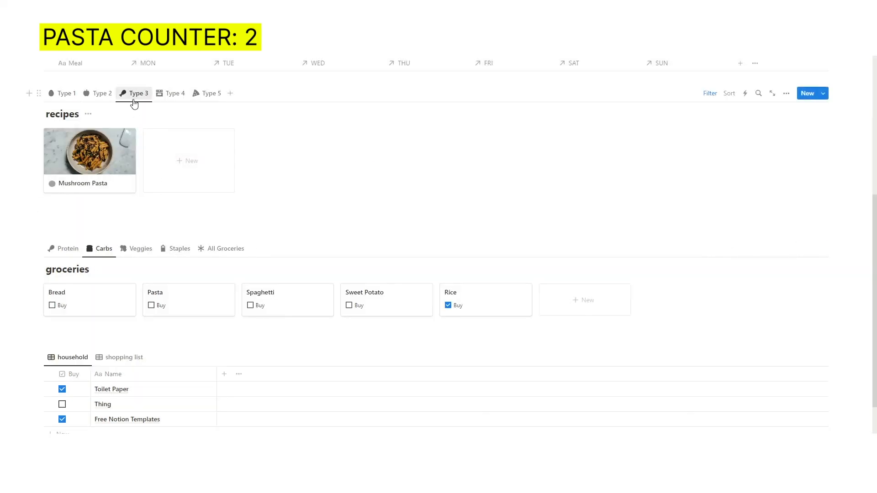
left_click(89, 155)
left_click(406, 266)
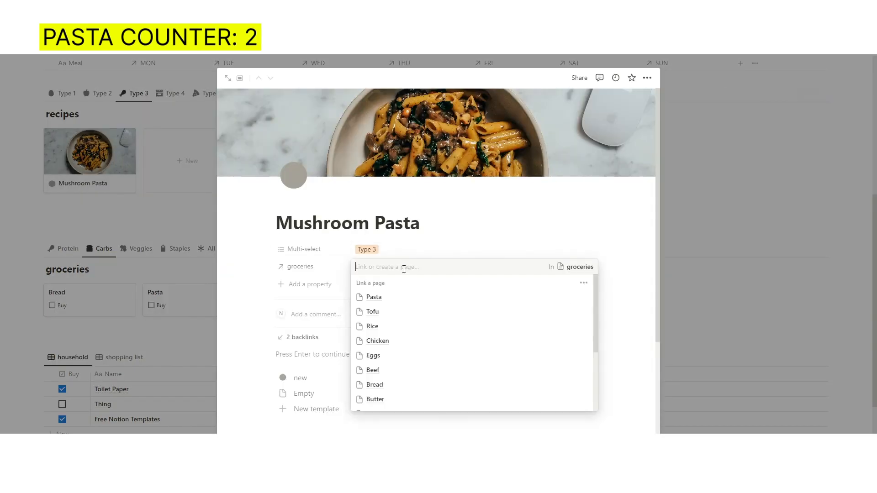
left_click(190, 211)
left_click(190, 211)
left_click(229, 292)
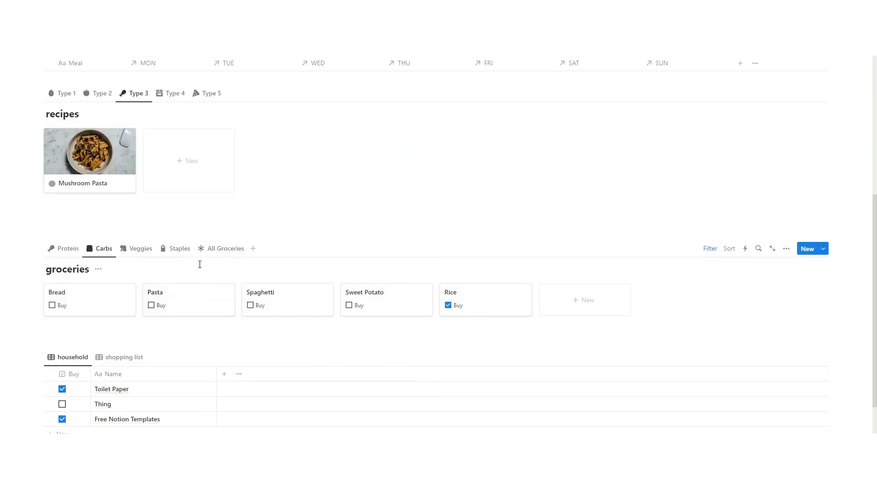
left_click(176, 296)
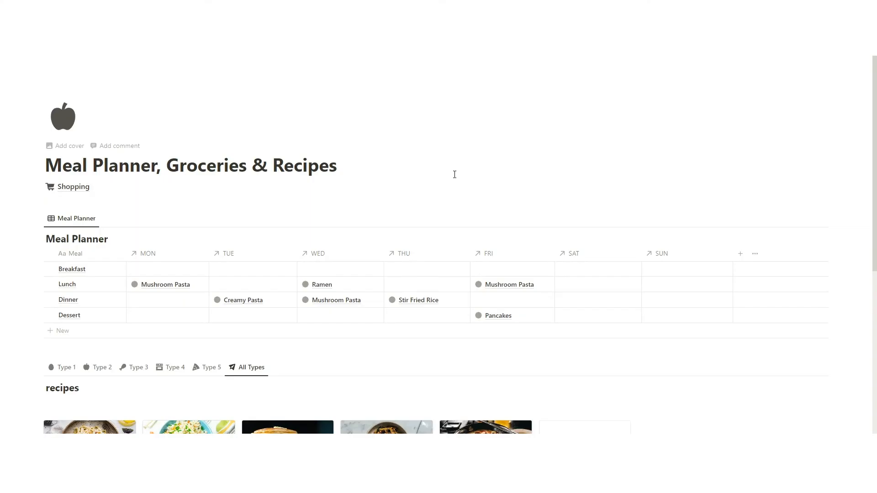
scroll(454, 169, "down", 9)
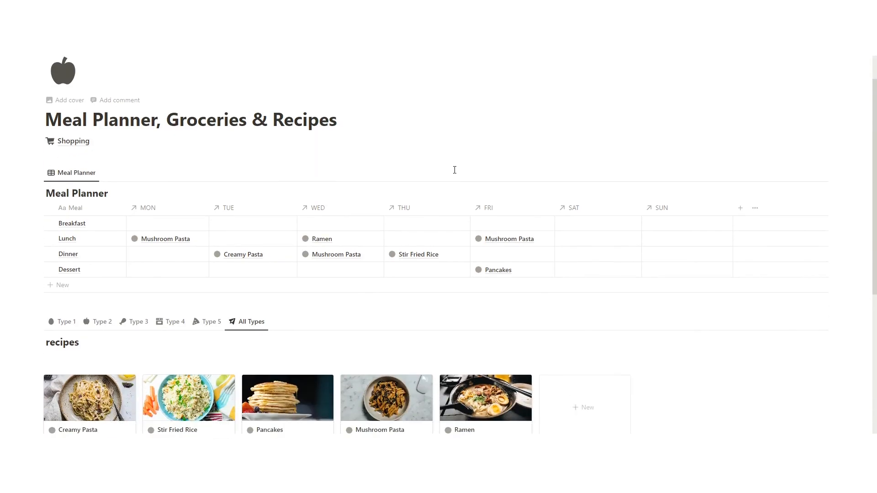
scroll(452, 191, "up", 8)
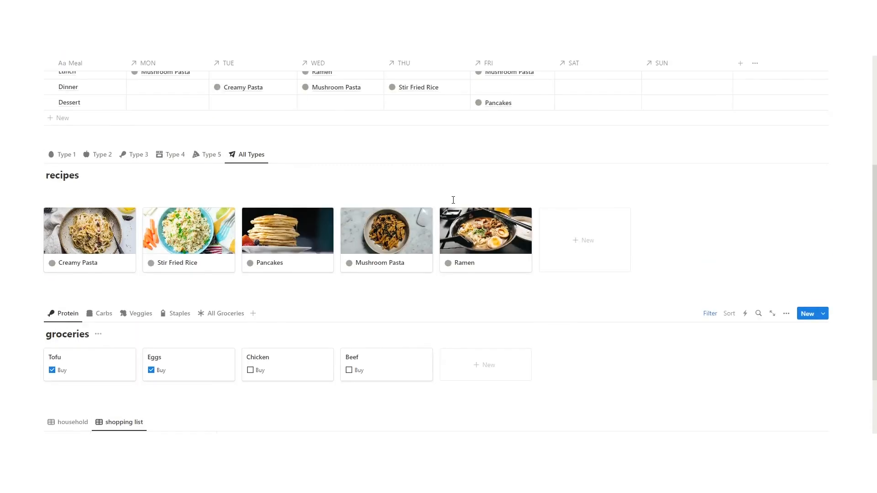